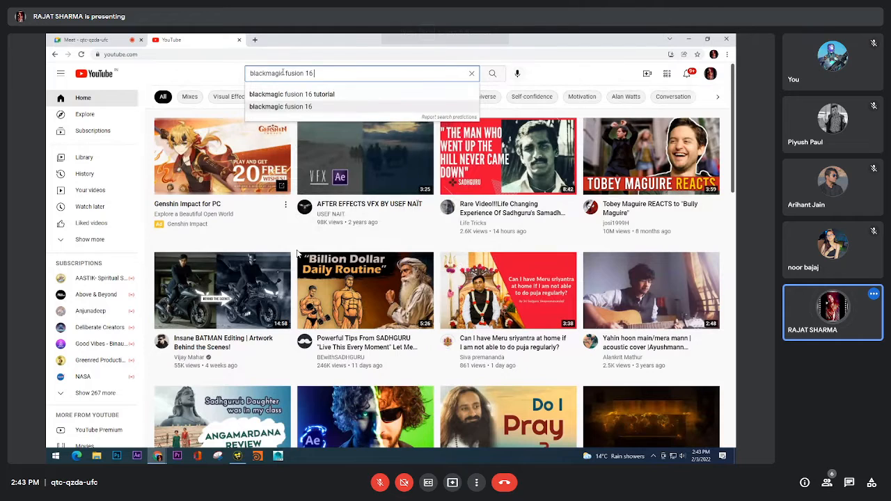
# Search YouTube for "blackmagic fusion 16 showreel" and look through the listed showreels
pyautogui.write('showree')
pyautogui.write('l')
pyautogui.press('Return')
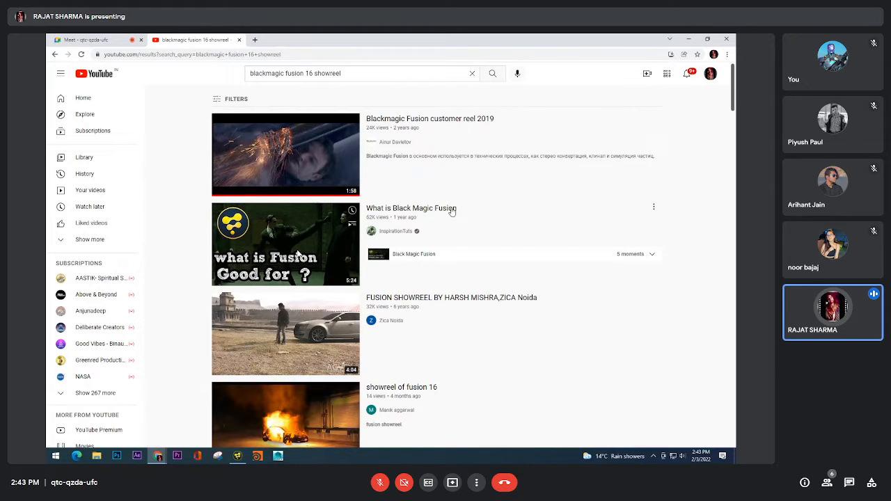
pyautogui.scroll(-4, 453, 216)
pyautogui.scroll(-2, 453, 219)
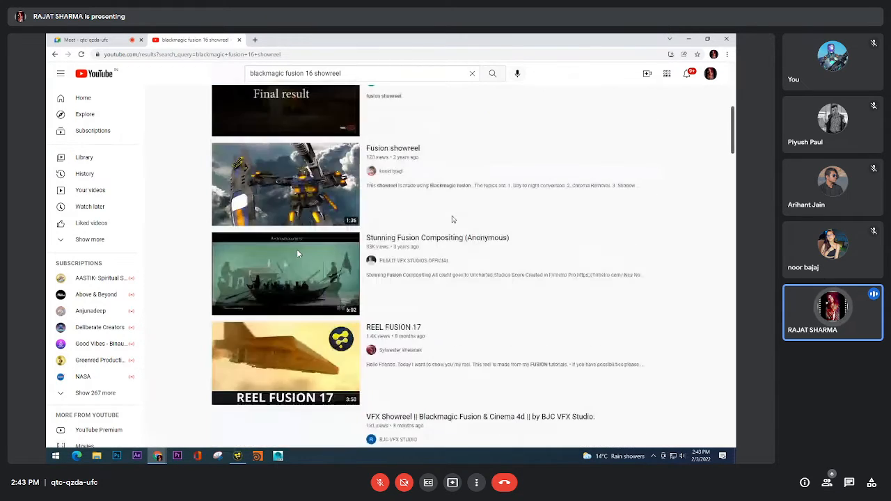
pyautogui.scroll(4, 421, 330)
pyautogui.scroll(-3, 421, 330)
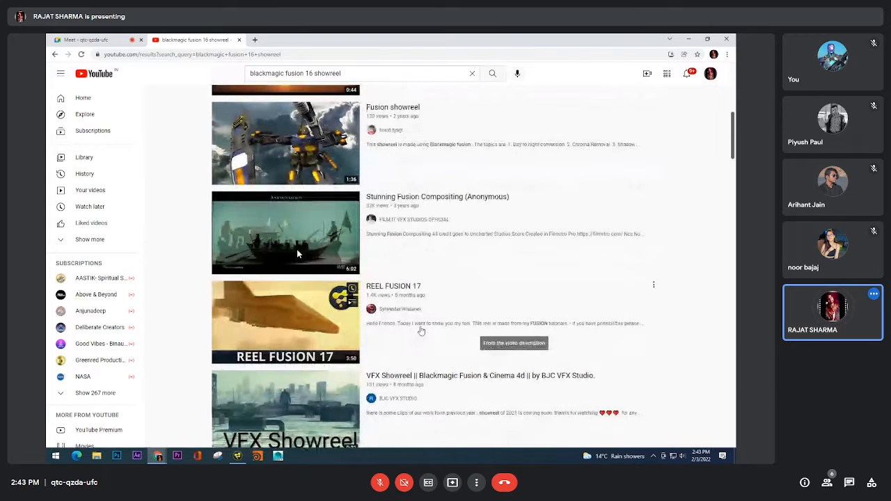
pyautogui.scroll(5, 425, 306)
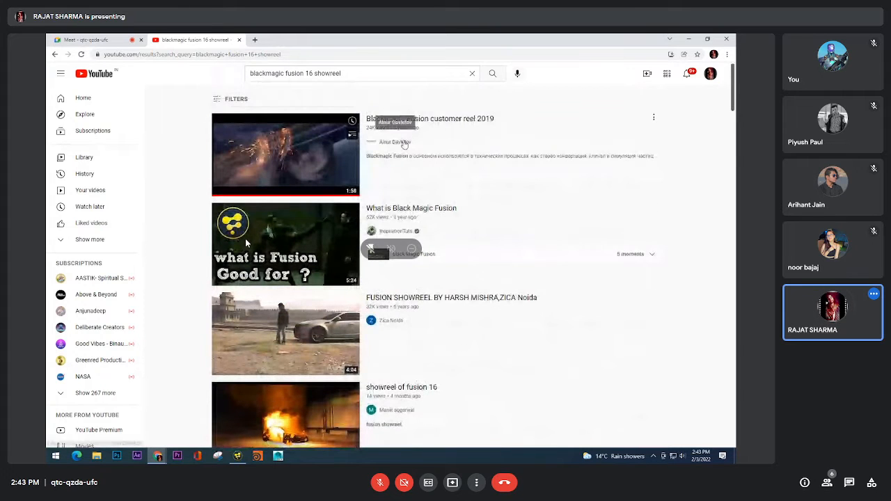
pyautogui.scroll(-3, 406, 254)
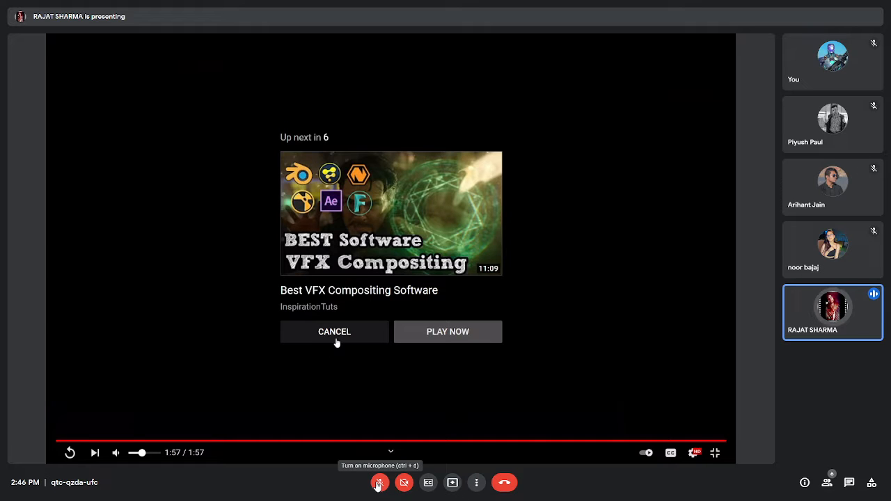
# Unmute the meeting microphone for each spoken reply and mute it again, leaving it muted at the end
pyautogui.click(378, 483)
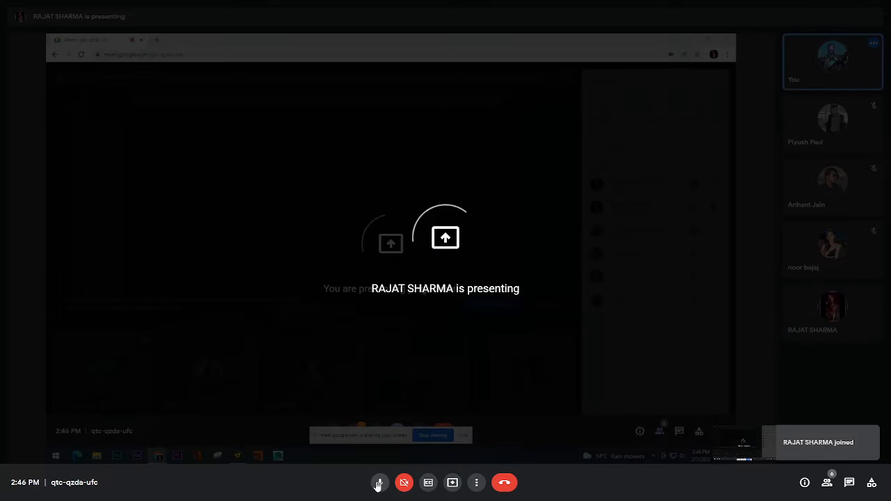
pyautogui.click(378, 483)
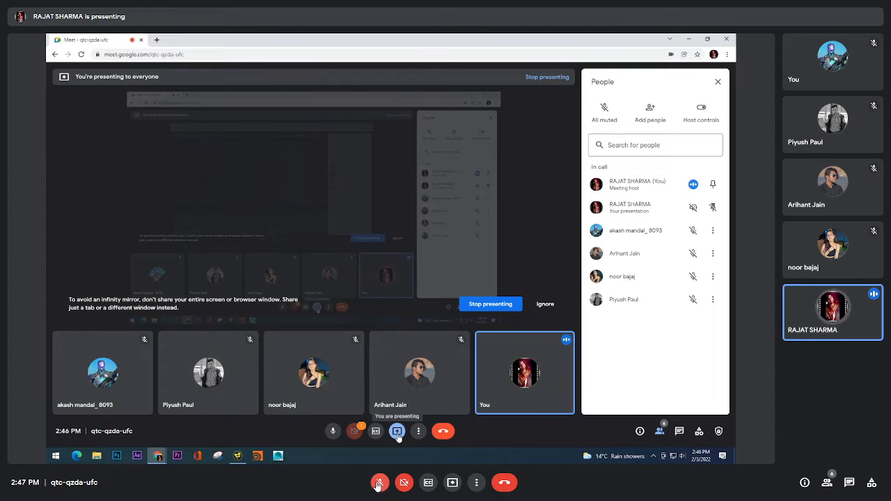
pyautogui.click(378, 485)
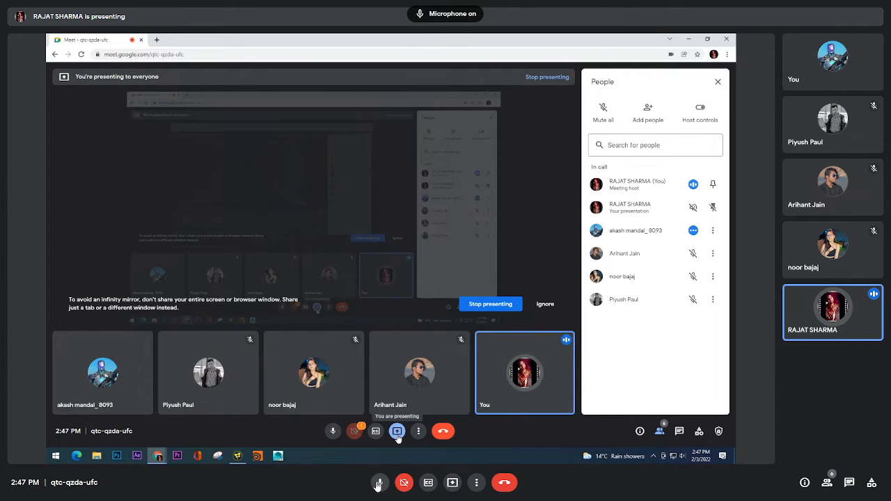
pyautogui.click(377, 486)
pyautogui.click(378, 487)
pyautogui.click(377, 486)
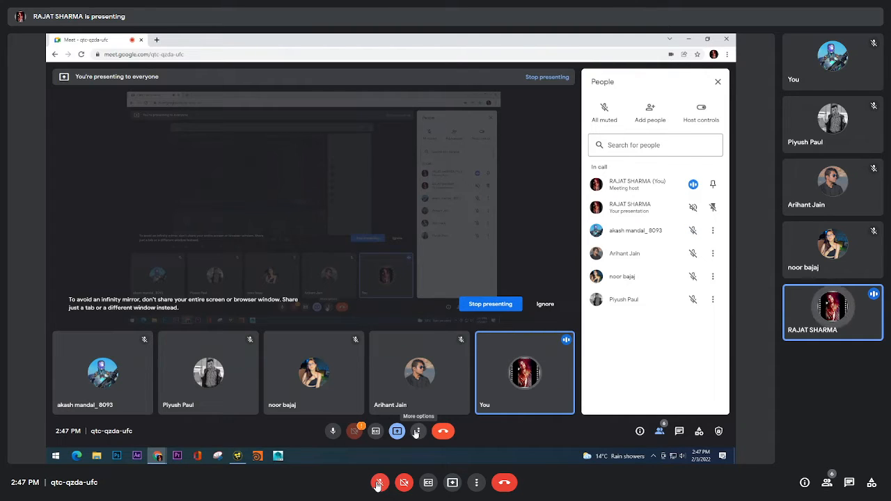
pyautogui.click(377, 486)
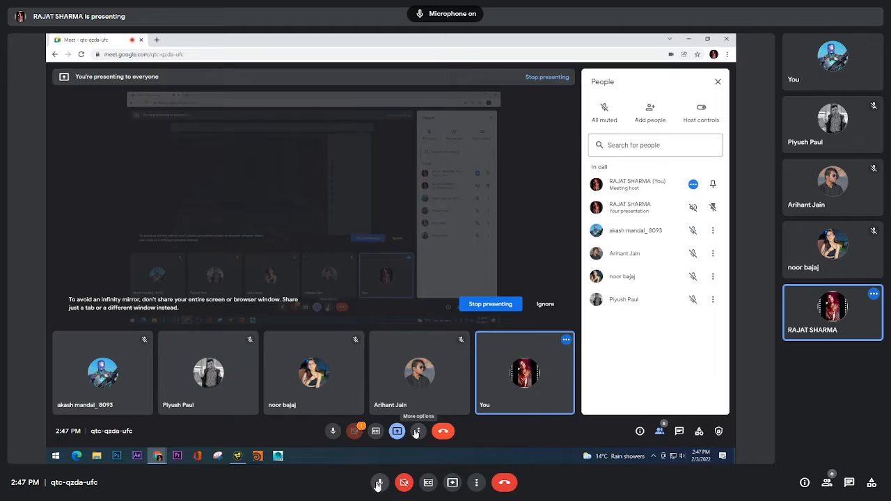
pyautogui.click(377, 486)
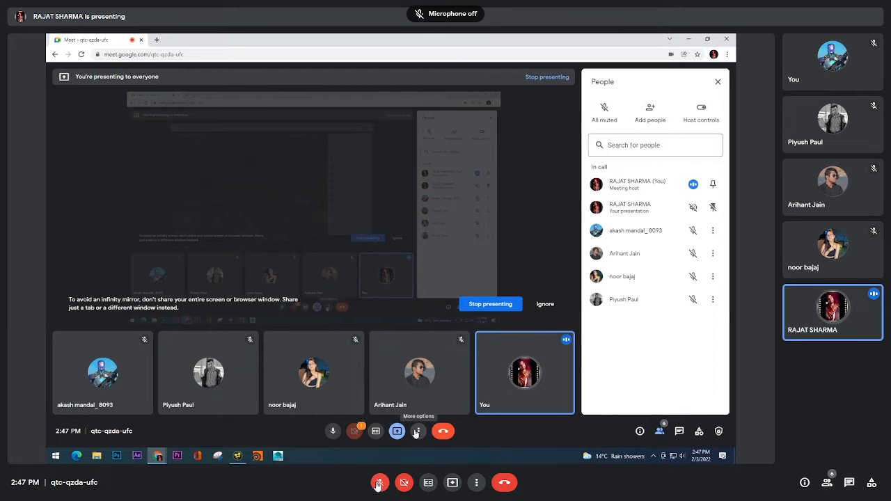
pyautogui.click(378, 486)
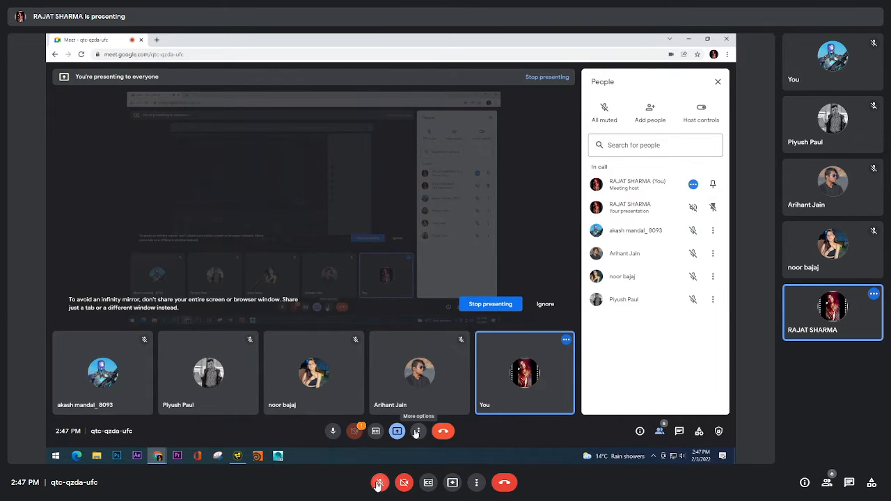
pyautogui.click(377, 487)
pyautogui.click(378, 486)
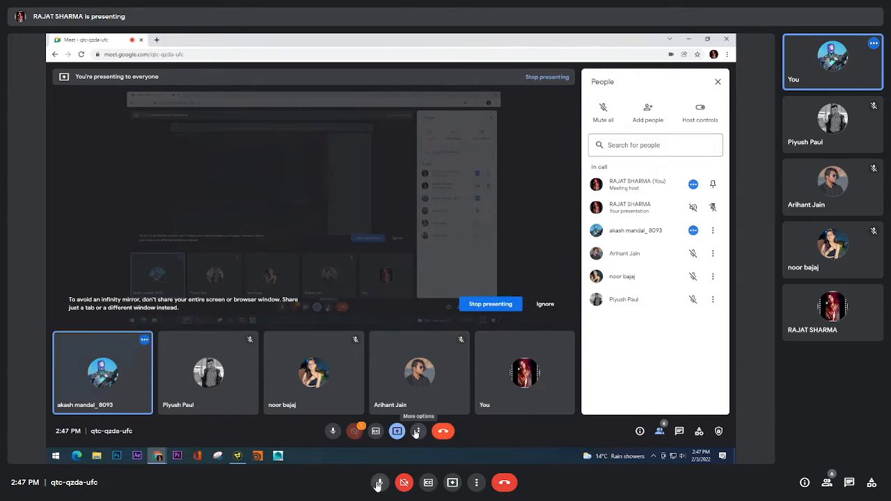
pyautogui.click(378, 486)
pyautogui.click(379, 486)
pyautogui.click(378, 484)
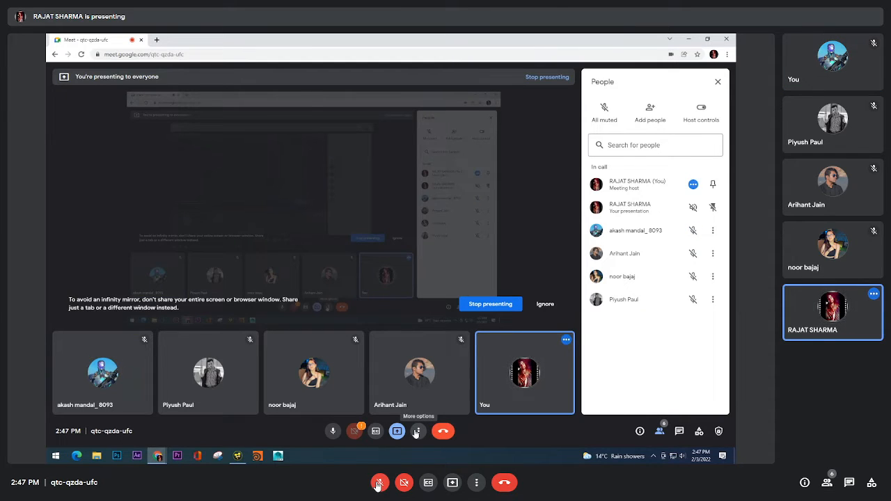
pyautogui.click(378, 486)
pyautogui.click(378, 486)
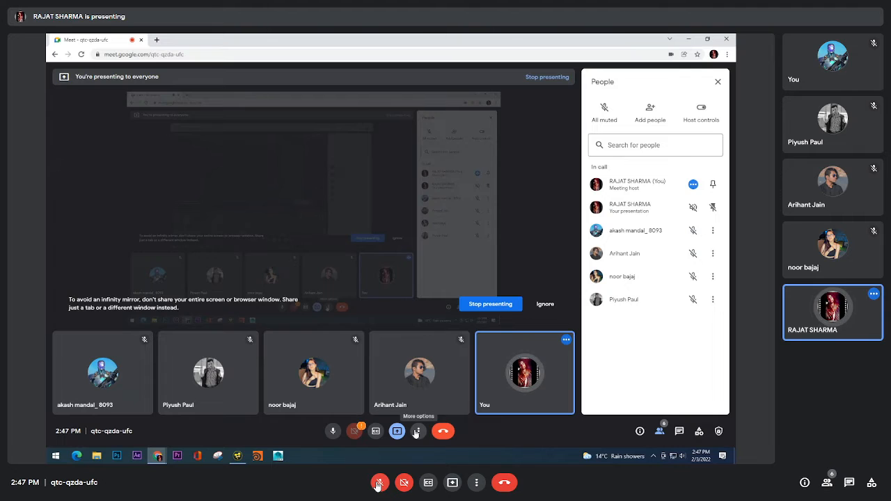
pyautogui.click(378, 486)
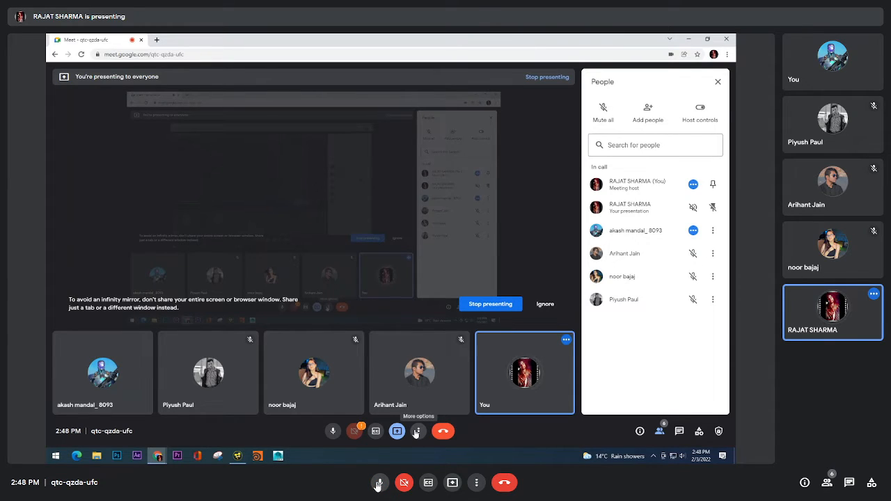
pyautogui.click(378, 486)
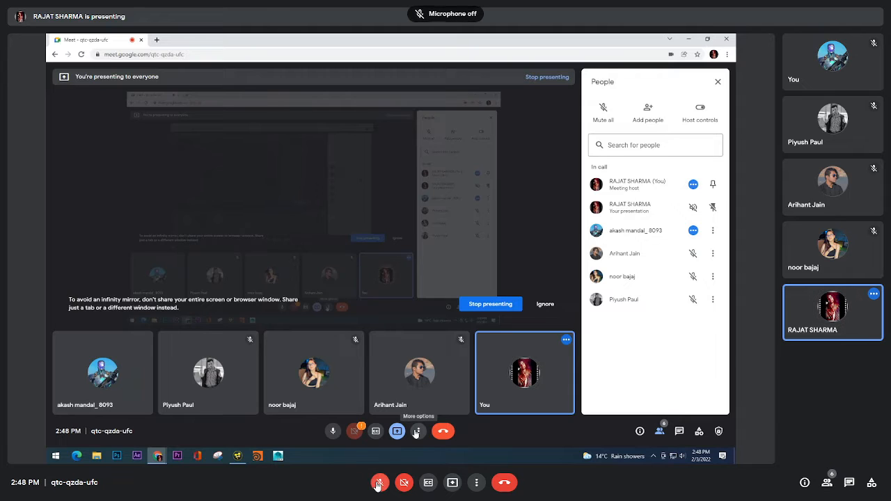
pyautogui.click(378, 487)
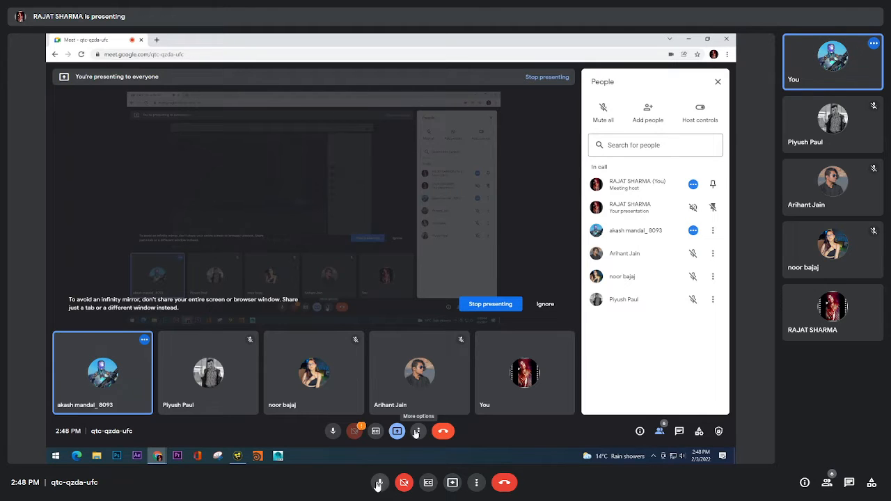
pyautogui.click(379, 484)
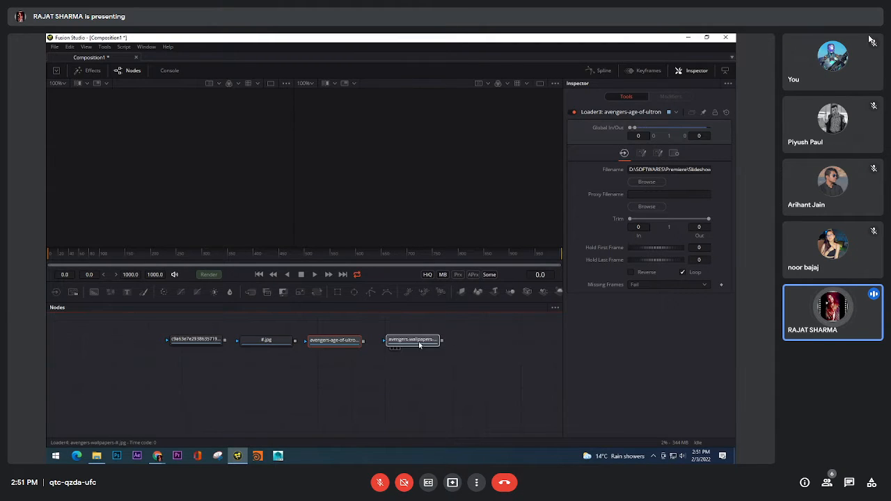
# Pin the shared presentation to the meeting's main screen
pyautogui.rightClick(888, 163)
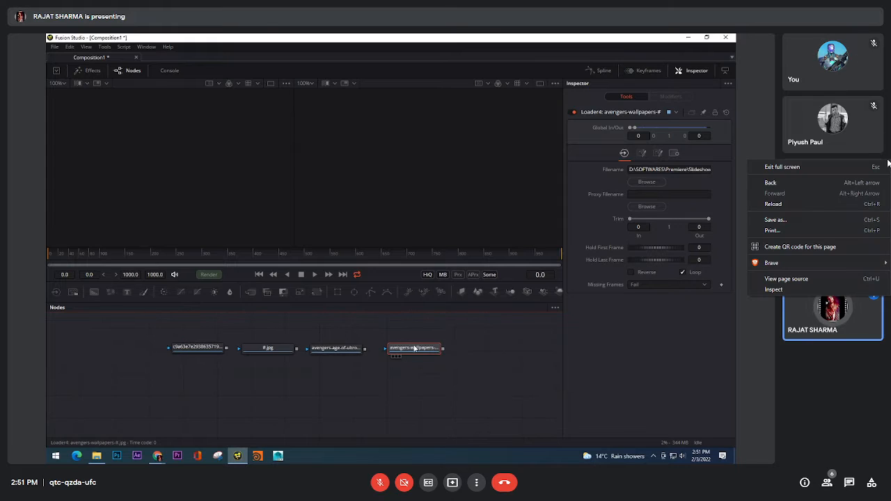
pyautogui.click(808, 356)
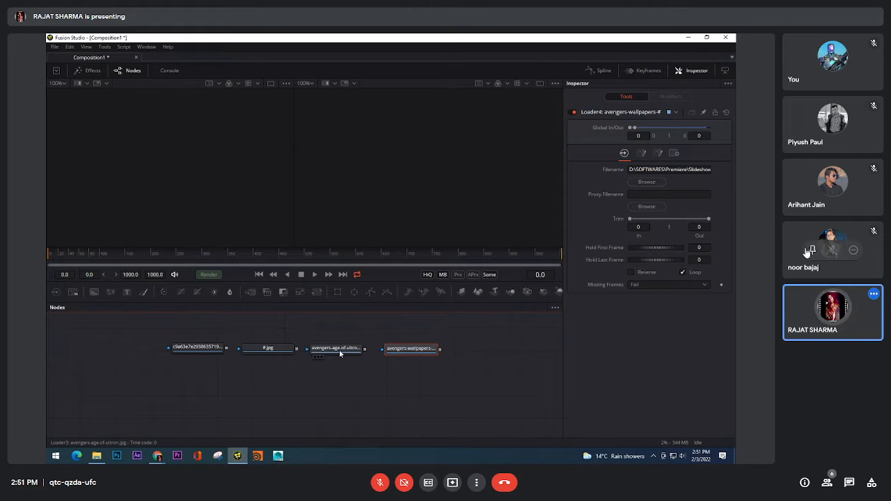
pyautogui.click(812, 249)
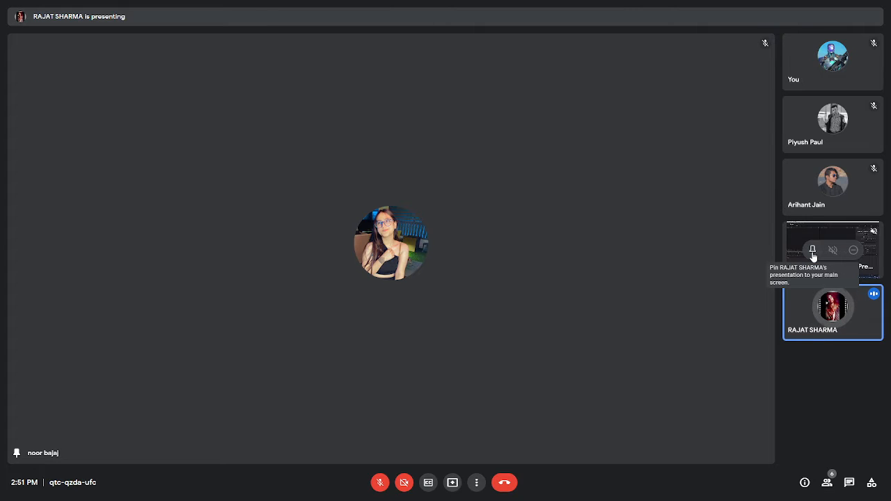
pyautogui.click(812, 253)
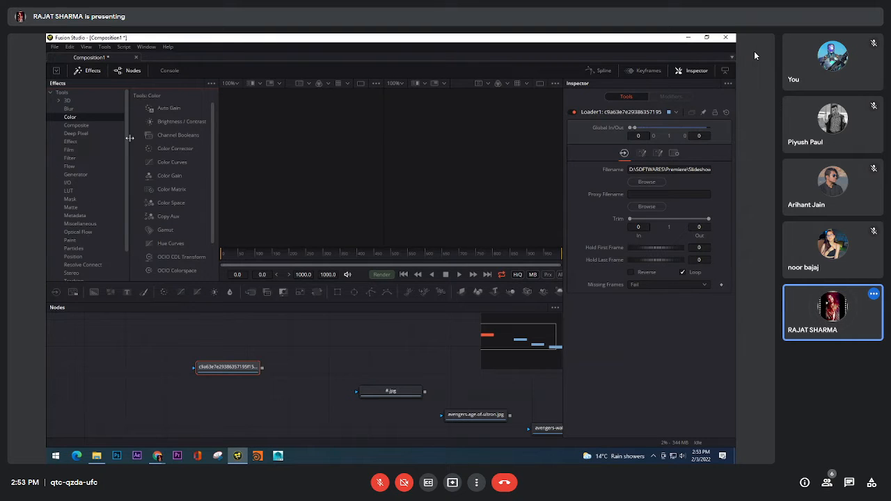
# Hide the Effects library and the node editor, and switch the viewers to a single viewer and back to dual
pyautogui.moveTo(127, 139); pyautogui.dragTo(135, 96)
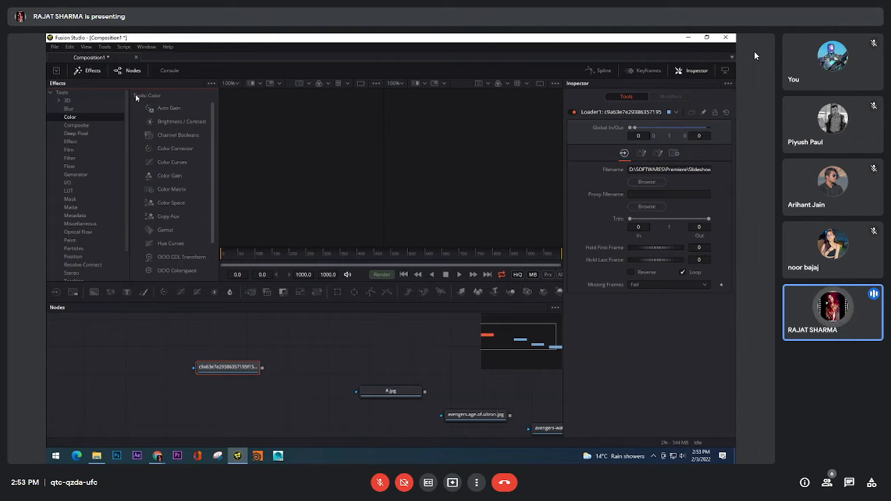
pyautogui.click(89, 72)
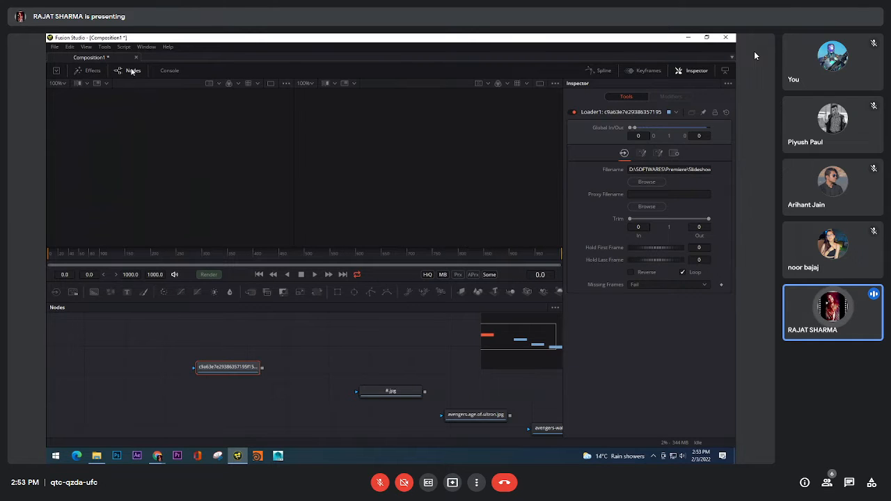
pyautogui.click(132, 71)
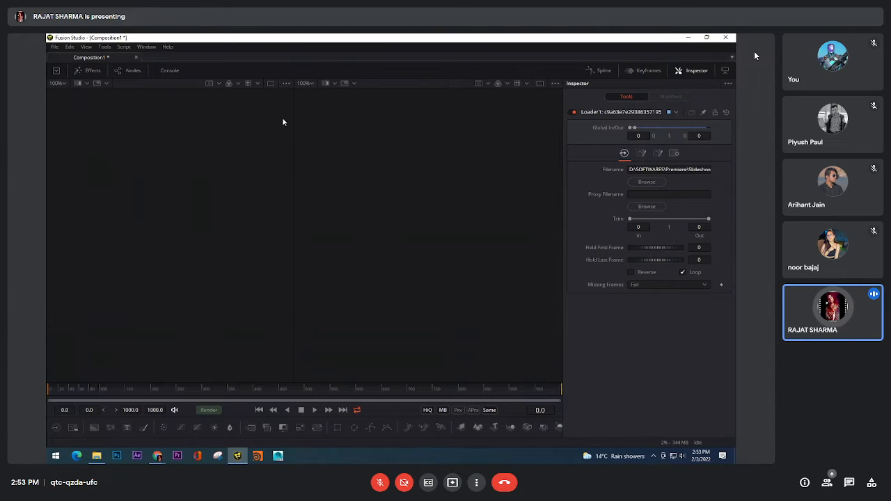
pyautogui.click(270, 84)
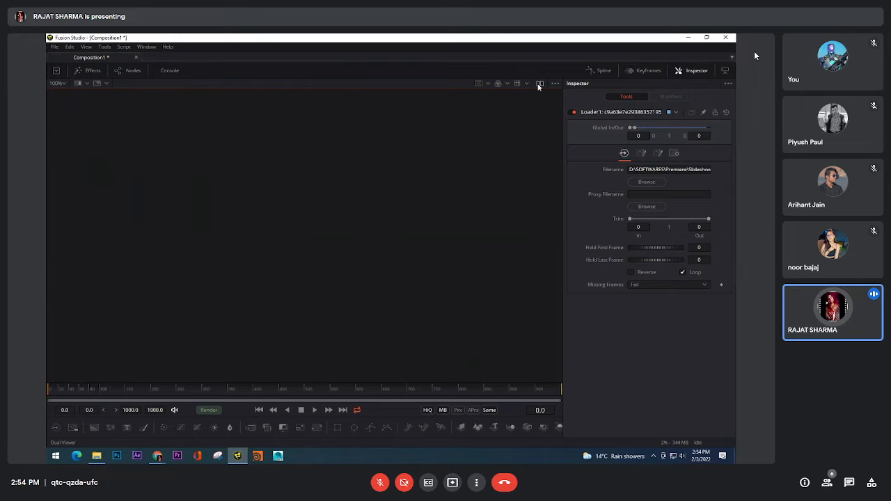
pyautogui.click(539, 84)
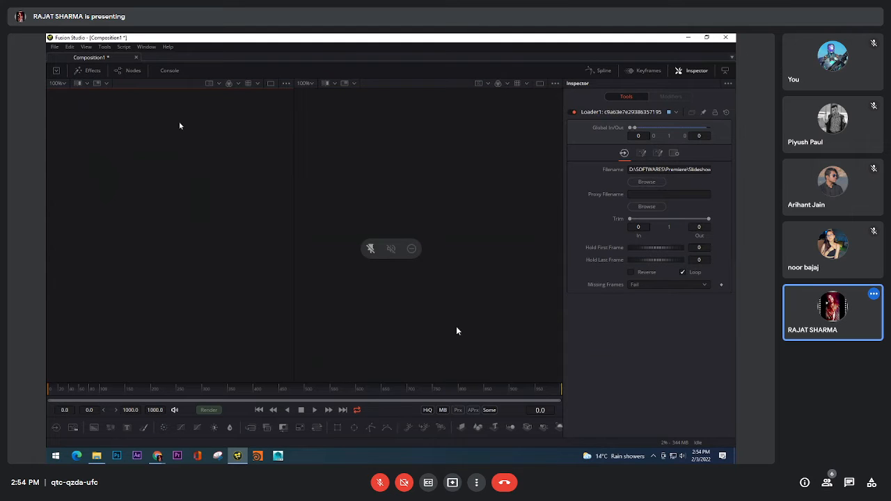
# Leave the meeting's full-screen view to check the system speaker volume, and return to full screen
pyautogui.press('Escape')
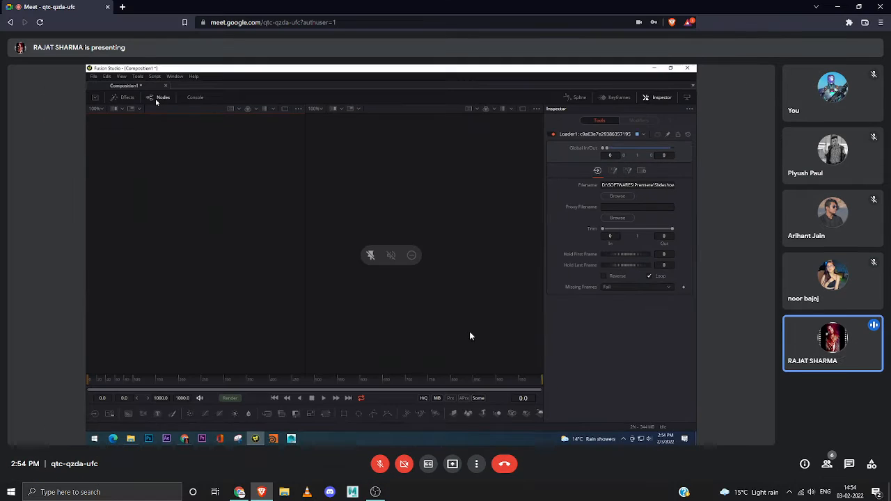
pyautogui.click(810, 493)
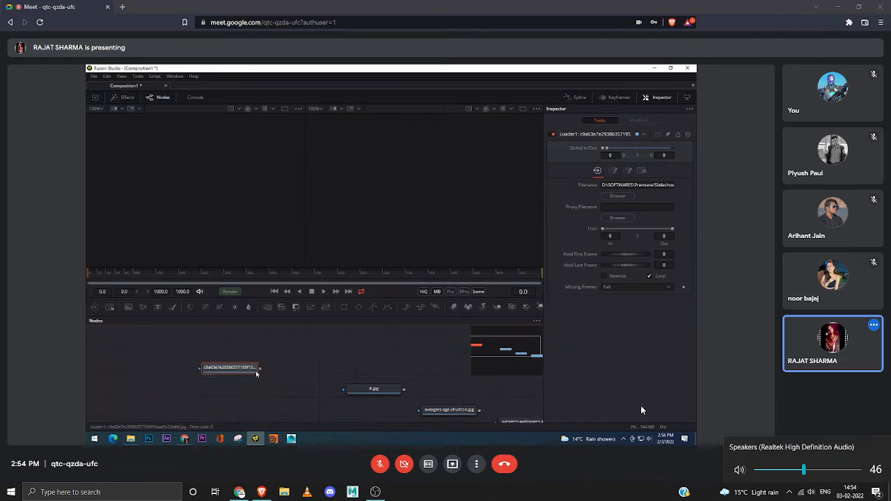
pyautogui.doubleClick(429, 297)
pyautogui.moveTo(417, 254)
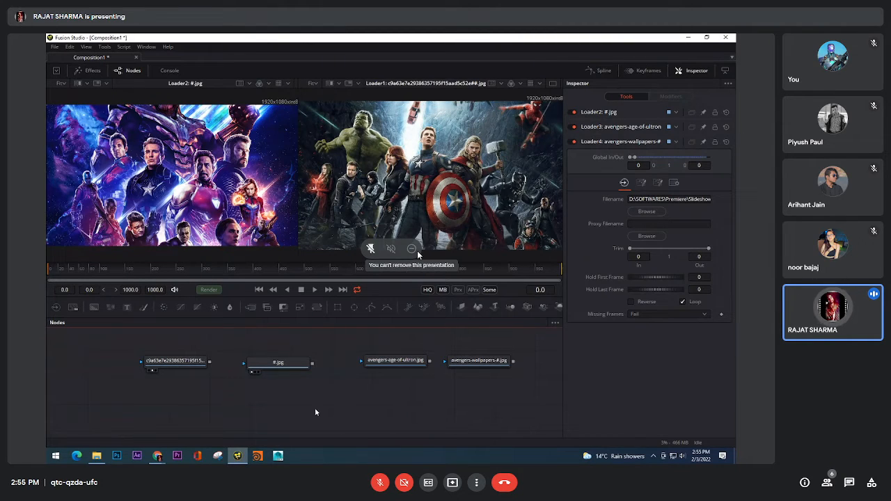
# Bring up the Select Tool dialog and filter it by "load" to find the Loader tool
pyautogui.hotkey('shift', 'space')
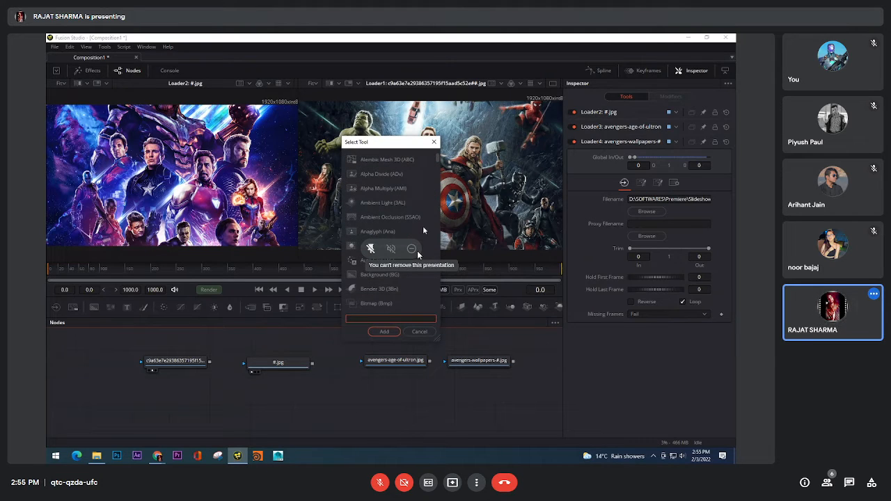
pyautogui.moveTo(440, 160)
pyautogui.mouseDown()
pyautogui.moveTo(433, 314)
pyautogui.moveTo(442, 159)
pyautogui.mouseUp()
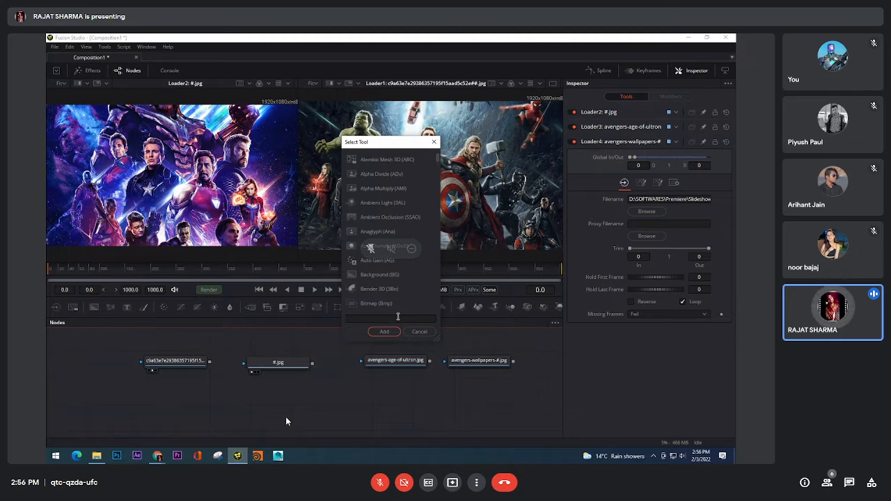
pyautogui.click(397, 318)
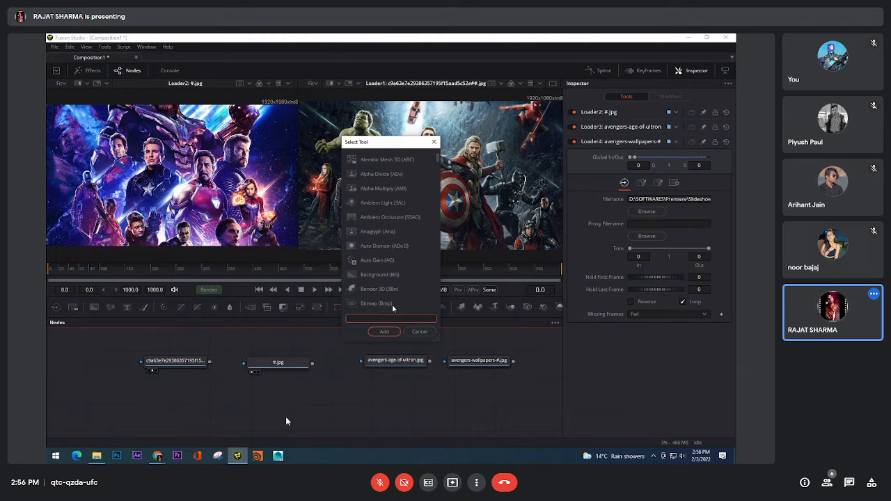
pyautogui.write('load')
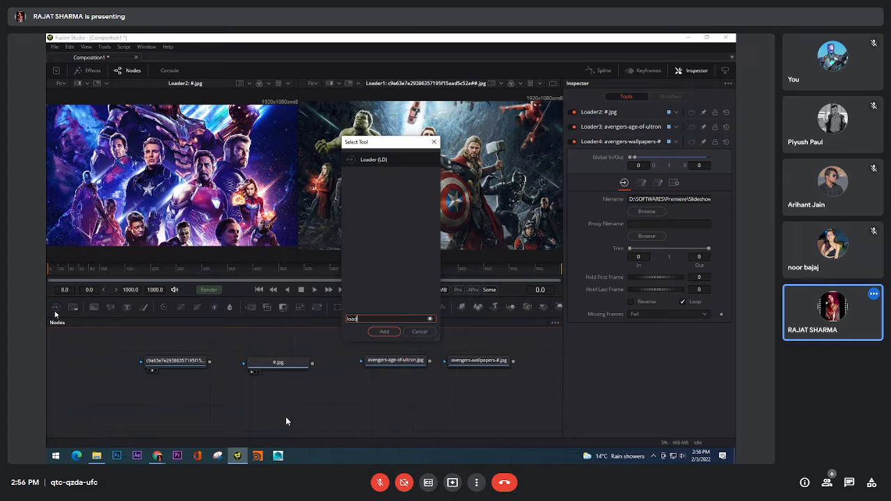
pyautogui.moveTo(390, 144); pyautogui.dragTo(318, 59)
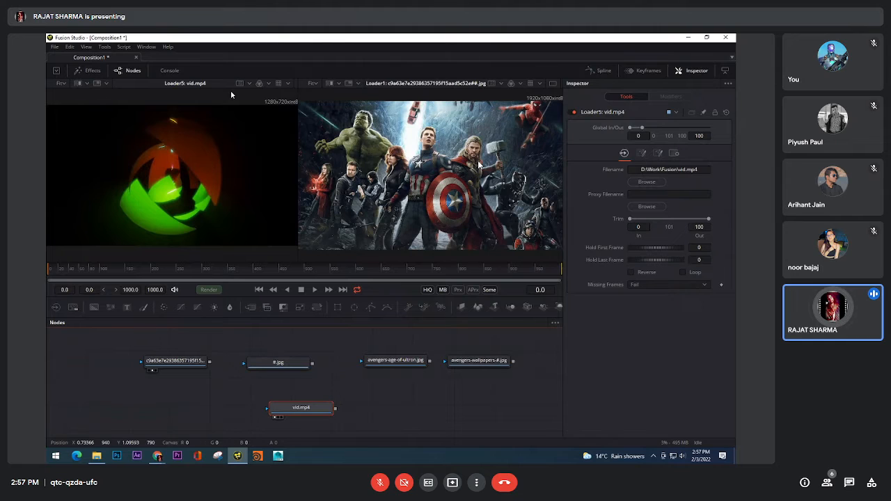
# Fit vid.mp4 in its viewer and widen that viewer across the whole viewing area
pyautogui.click(62, 83)
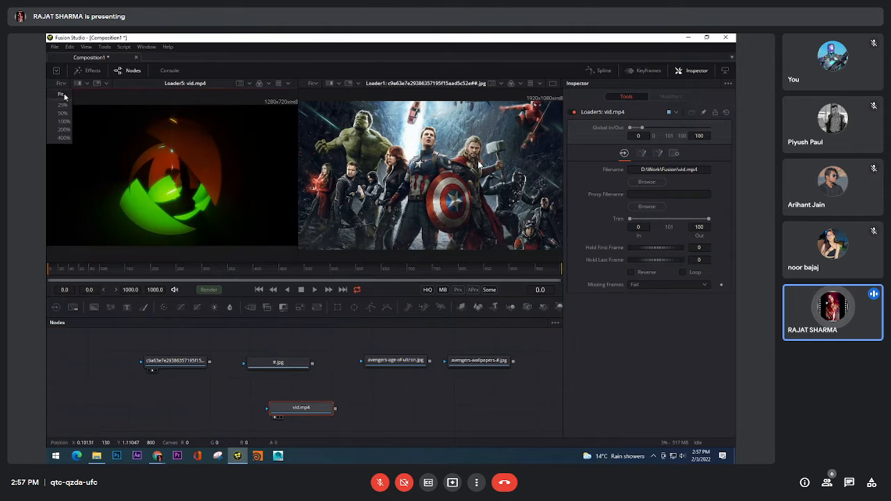
pyautogui.click(63, 95)
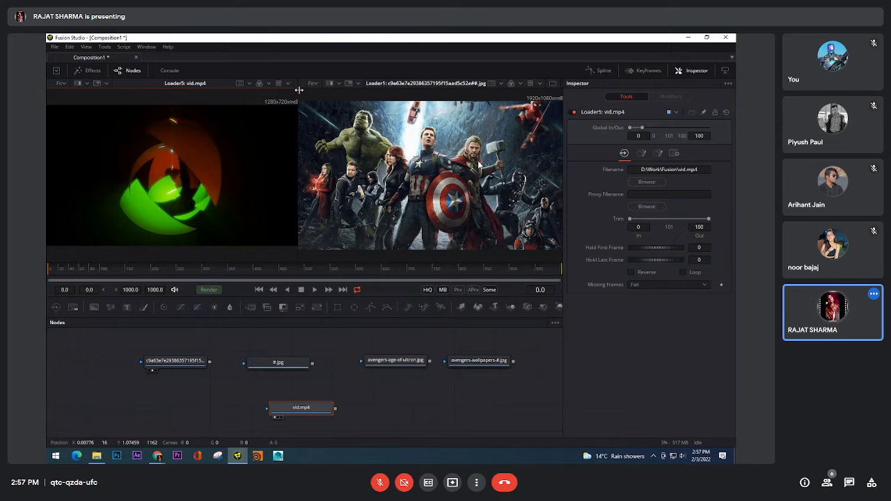
pyautogui.moveTo(298, 90); pyautogui.dragTo(546, 104)
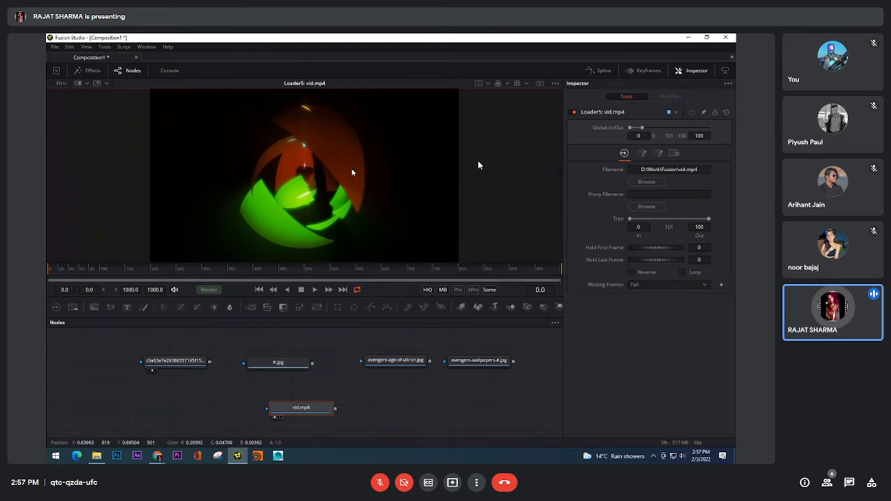
# Play the vid.mp4 clip past its end, stop it, and return to the first frame
pyautogui.click(314, 290)
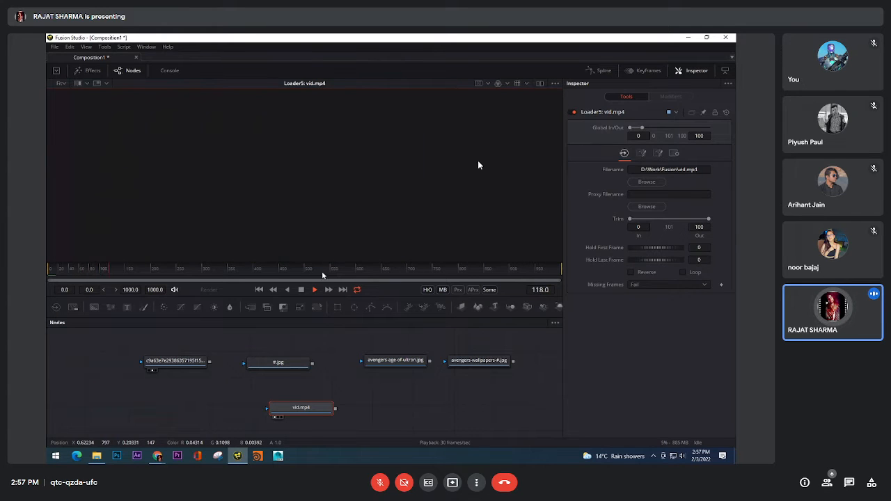
pyautogui.click(301, 290)
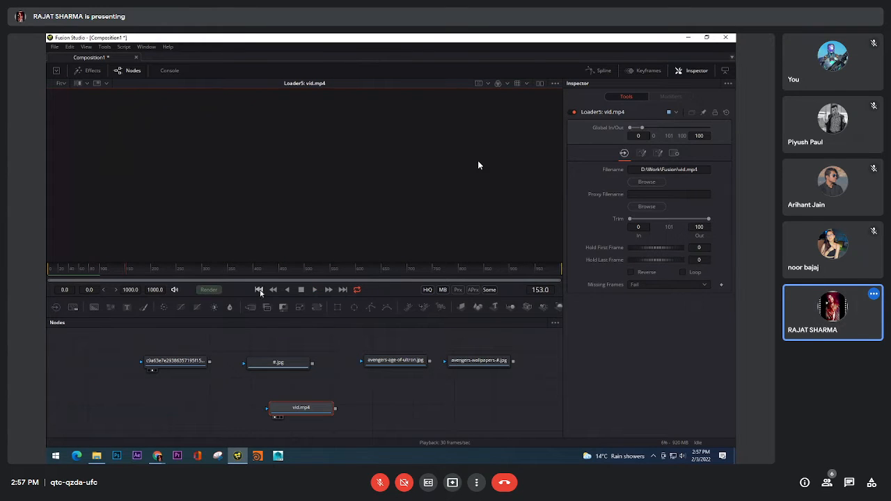
pyautogui.click(259, 289)
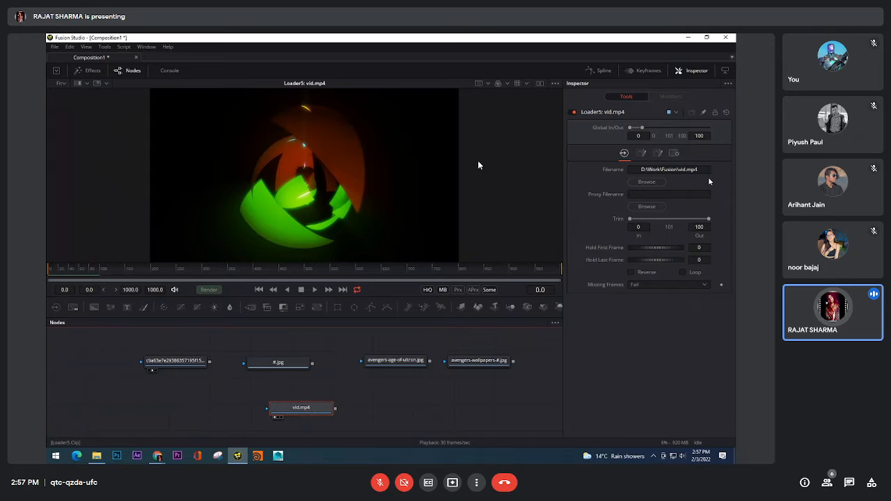
# Set both the render end and the global end time to 100 to match the clip's length
pyautogui.doubleClick(705, 136)
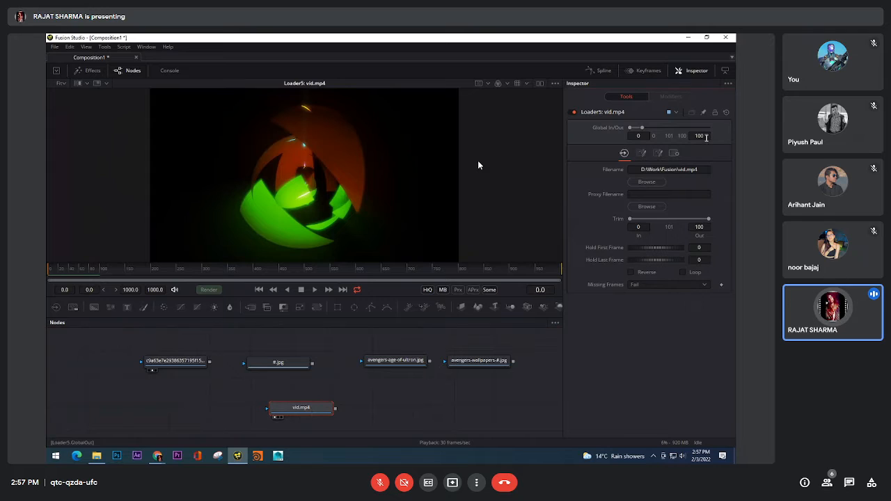
pyautogui.doubleClick(131, 290)
pyautogui.write('100')
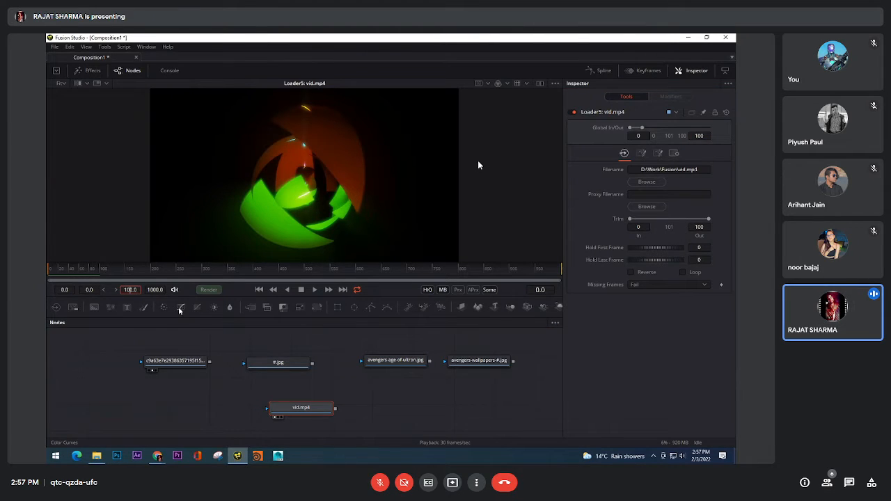
pyautogui.press('Return')
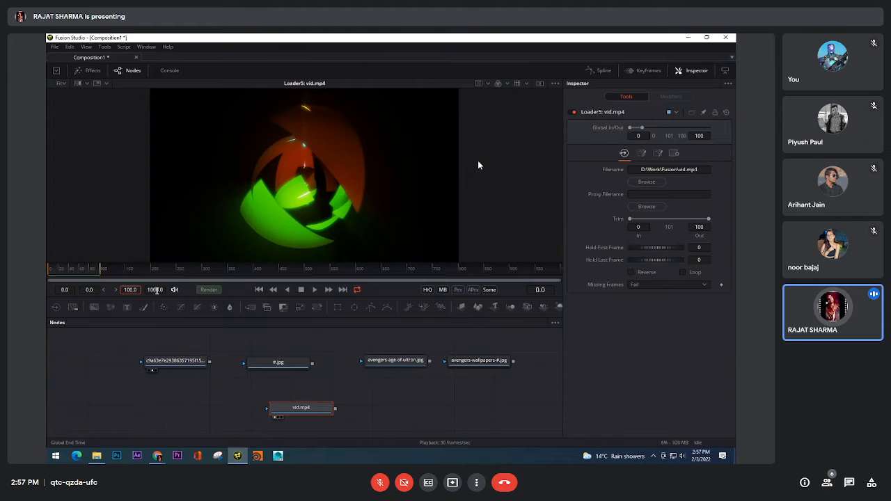
pyautogui.doubleClick(154, 290)
pyautogui.write('100')
pyautogui.press('Return')
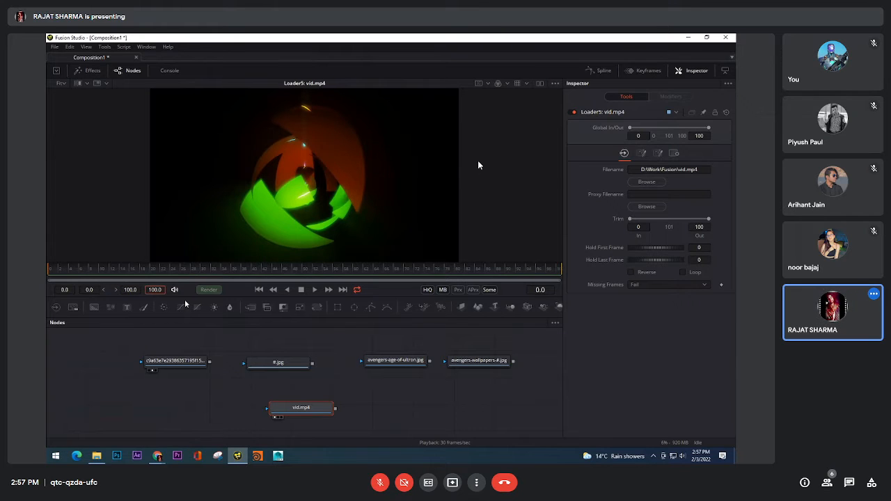
# Play the clip in a loop over the shortened range, stop it, and return to the first frame
pyautogui.click(315, 290)
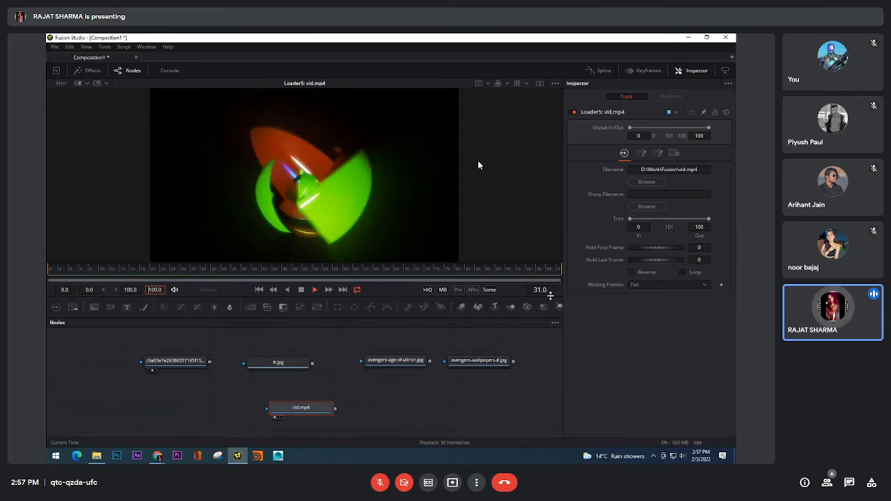
pyautogui.click(302, 290)
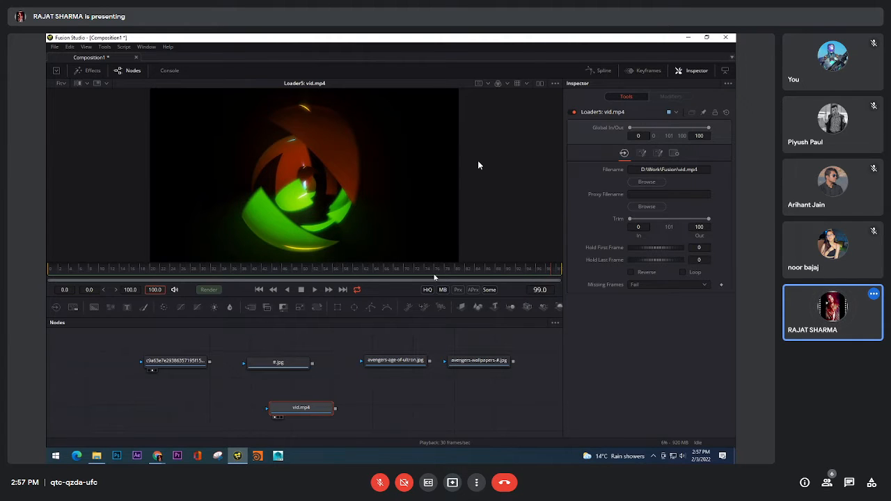
pyautogui.click(314, 289)
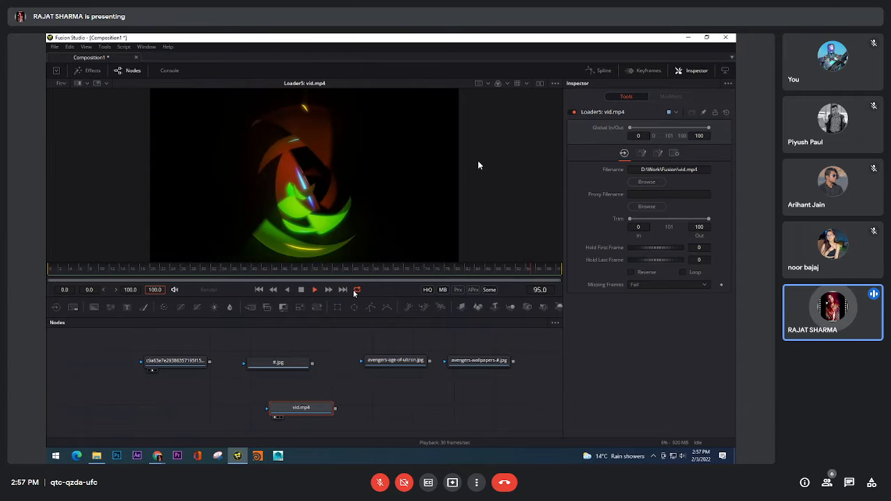
pyautogui.click(302, 289)
pyautogui.click(260, 290)
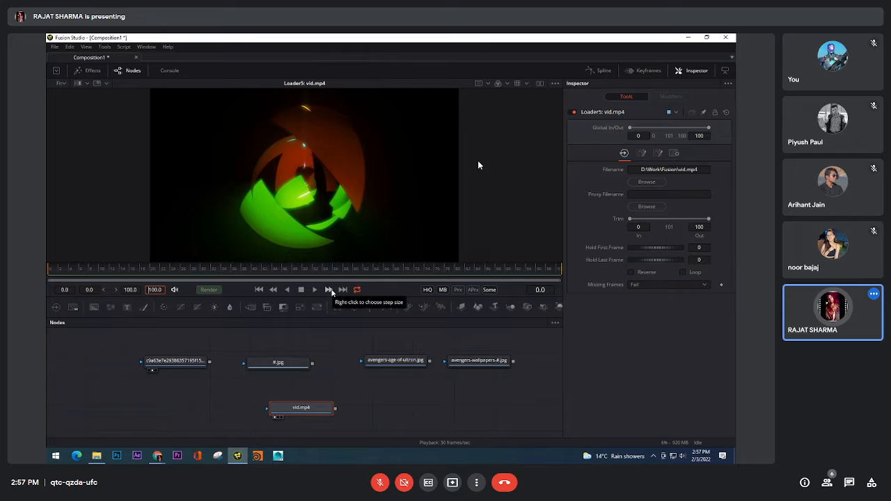
# Step forward through the clip one frame at a time, and return to the first frame
pyautogui.click(332, 291)
pyautogui.click(331, 290)
pyautogui.click(331, 291)
pyautogui.click(332, 291)
pyautogui.click(332, 290)
pyautogui.click(332, 290)
pyautogui.click(332, 290)
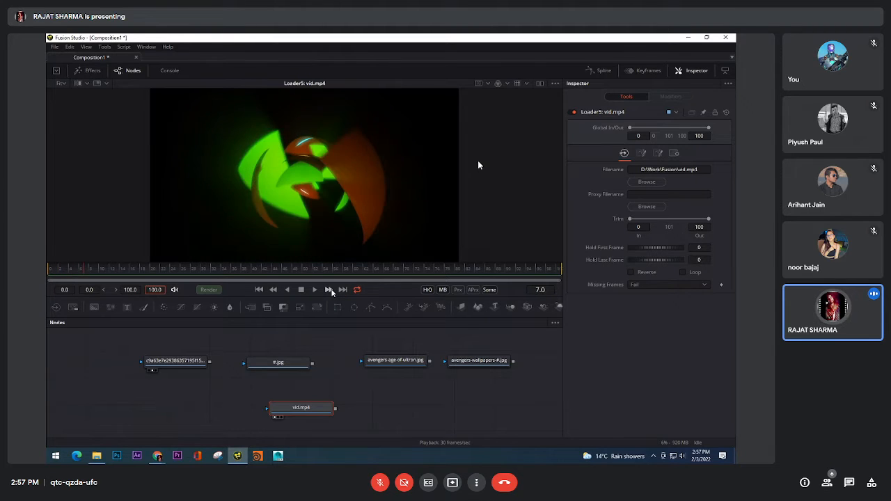
pyautogui.click(331, 290)
pyautogui.click(332, 291)
pyautogui.click(331, 290)
pyautogui.click(331, 291)
pyautogui.click(331, 290)
pyautogui.click(331, 291)
pyautogui.click(332, 290)
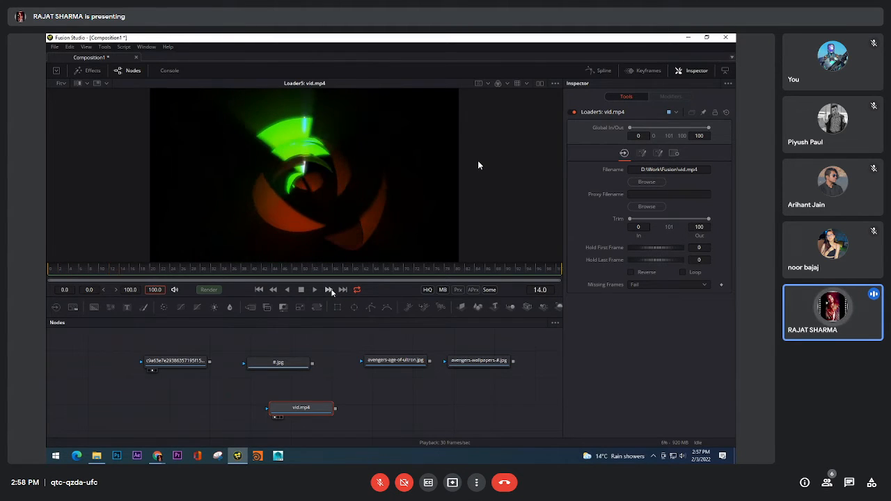
pyautogui.click(331, 291)
pyautogui.click(331, 290)
pyautogui.click(332, 290)
pyautogui.click(331, 291)
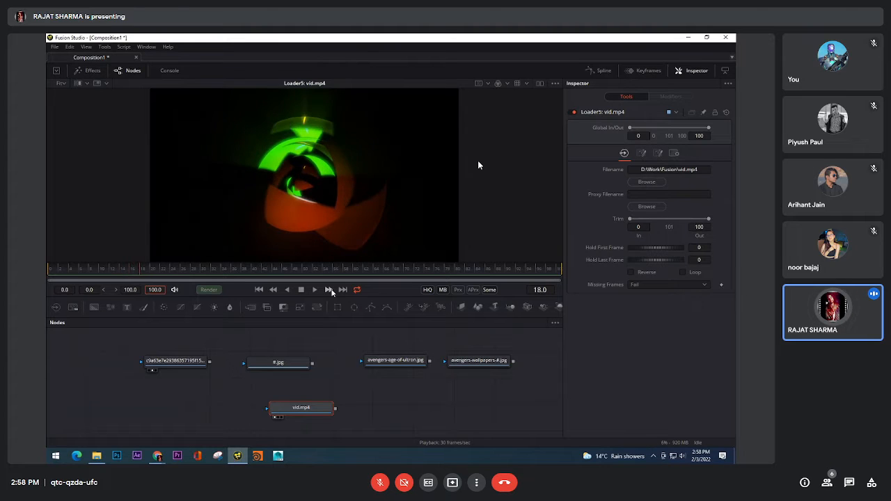
pyautogui.click(331, 290)
pyautogui.click(332, 290)
pyautogui.click(331, 291)
pyautogui.click(331, 291)
pyautogui.click(331, 290)
pyautogui.click(331, 291)
pyautogui.click(332, 290)
pyautogui.click(332, 290)
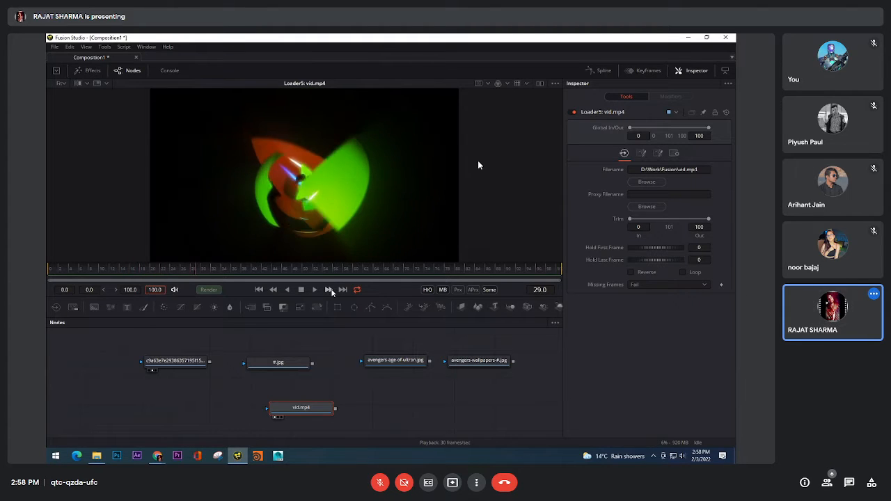
pyautogui.click(332, 290)
pyautogui.click(332, 291)
pyautogui.click(332, 291)
pyautogui.click(261, 290)
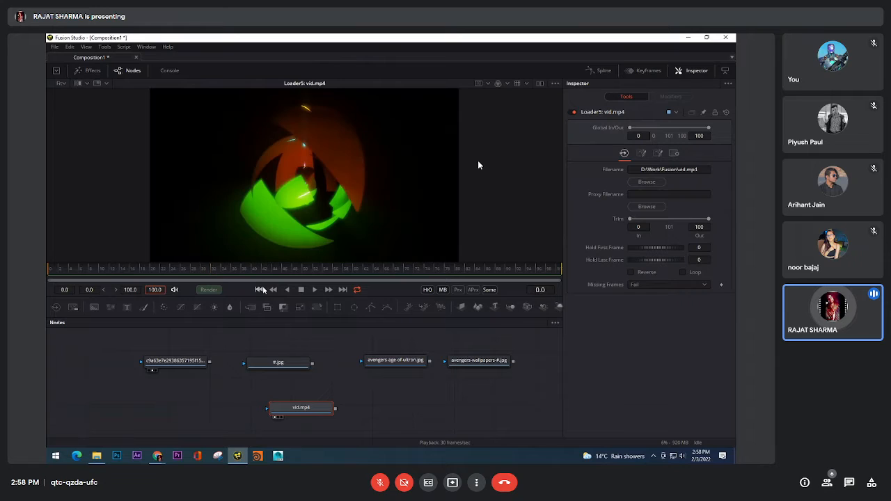
# Set the playback step size to 5 frames and step forward through the clip to frame 90
pyautogui.rightClick(328, 290)
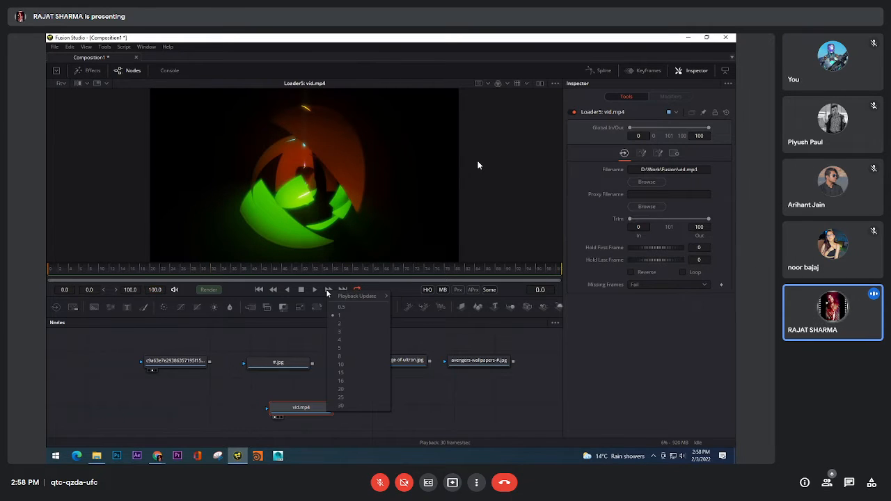
pyautogui.click(356, 349)
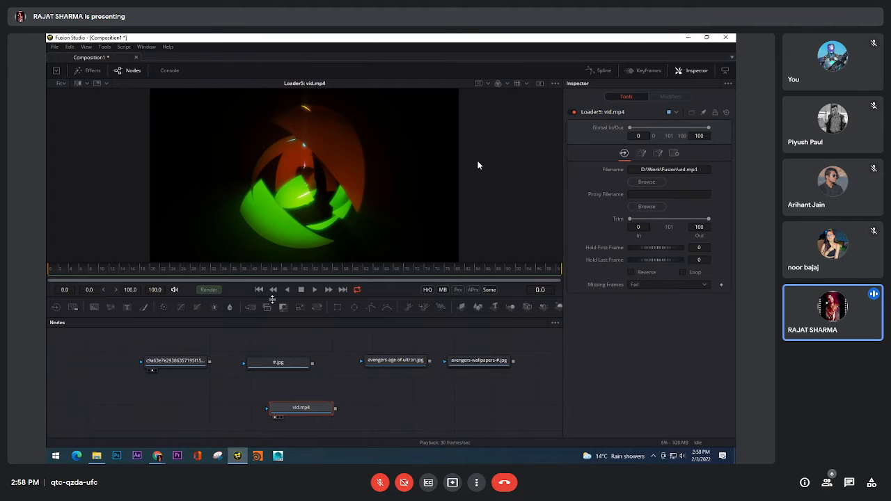
pyautogui.click(328, 291)
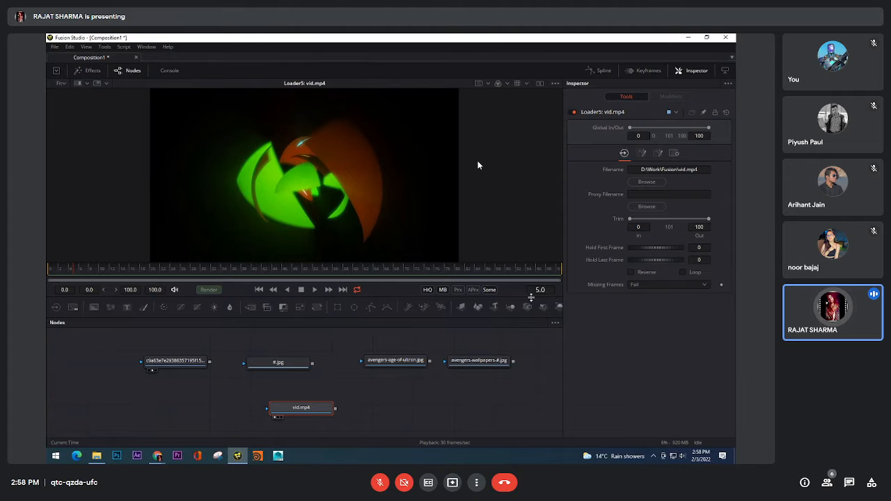
pyautogui.click(329, 290)
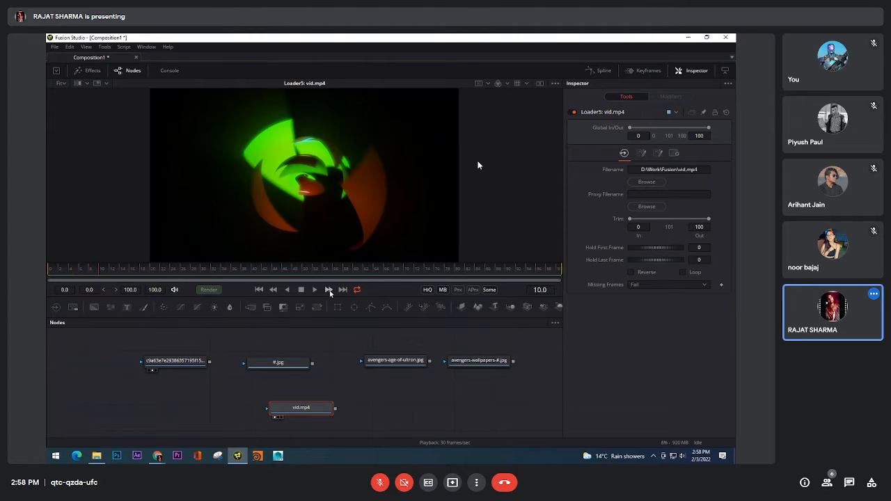
pyautogui.click(329, 290)
pyautogui.click(328, 291)
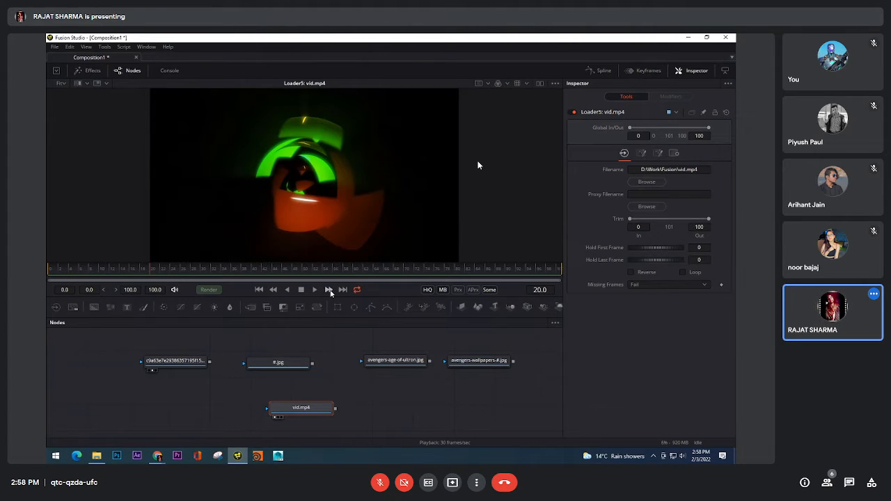
pyautogui.click(328, 290)
pyautogui.click(329, 291)
pyautogui.click(330, 290)
pyautogui.click(331, 290)
pyautogui.click(331, 290)
pyautogui.click(330, 290)
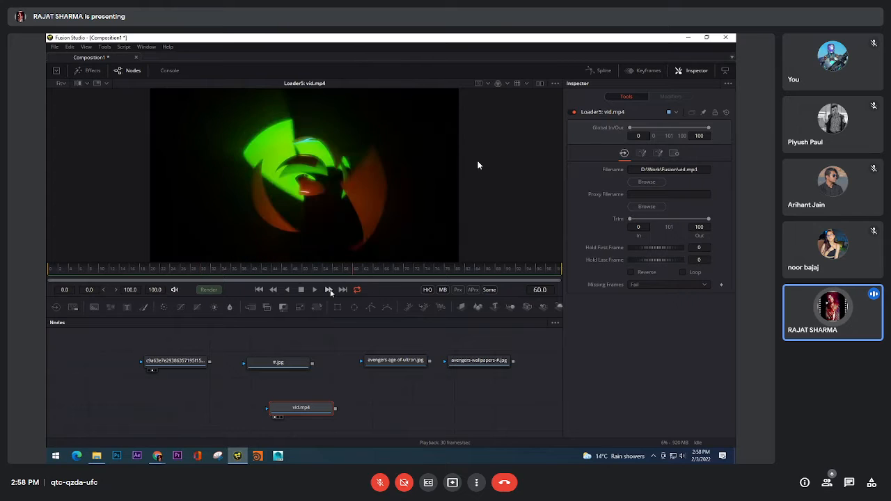
pyautogui.click(330, 289)
pyautogui.click(331, 289)
pyautogui.click(331, 290)
pyautogui.click(330, 289)
pyautogui.click(331, 289)
# Set the playback step size back to 1 frame and play the clip
pyautogui.rightClick(331, 291)
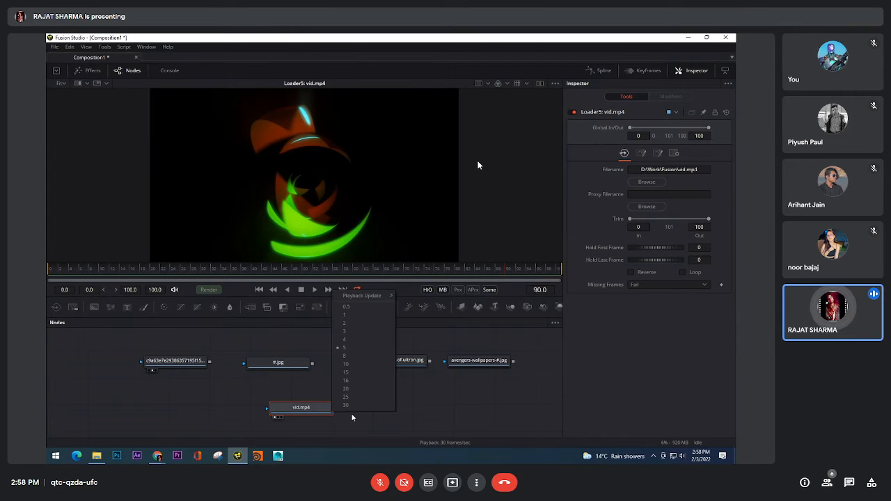
pyautogui.click(355, 316)
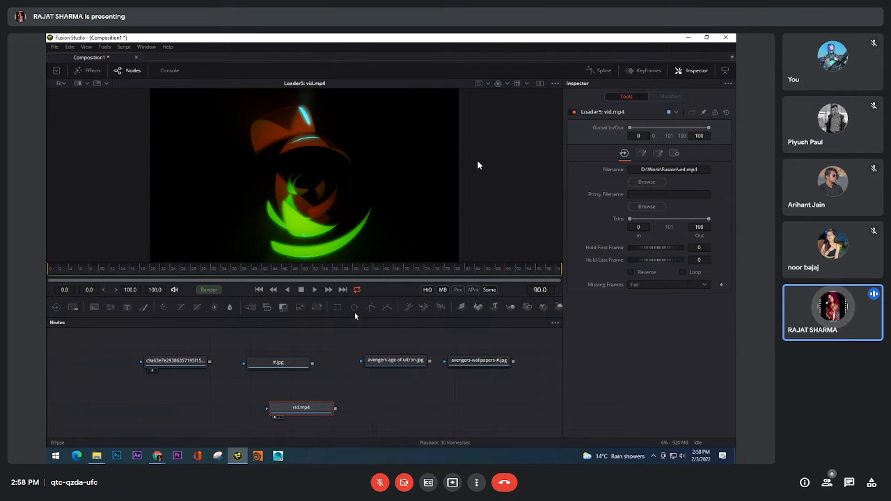
pyautogui.click(315, 293)
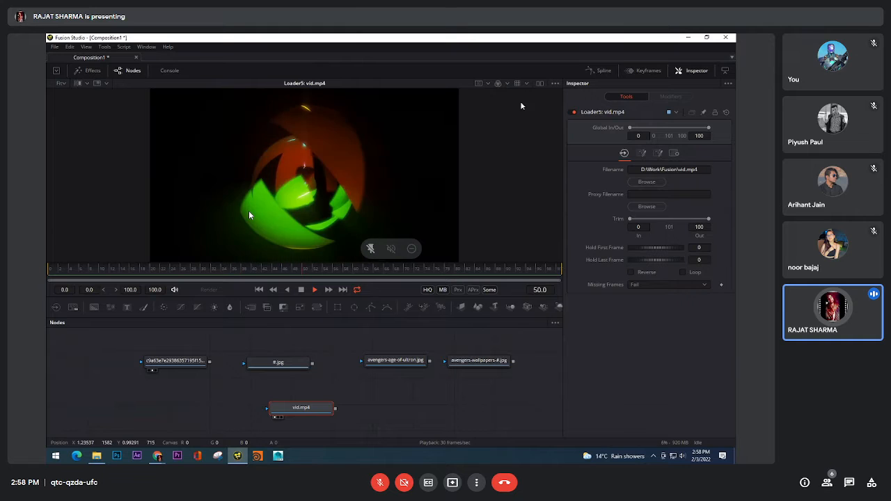
# Enlarge the viewer towards the node editor, and hide and restore the node editor
pyautogui.moveTo(370, 263); pyautogui.dragTo(370, 276)
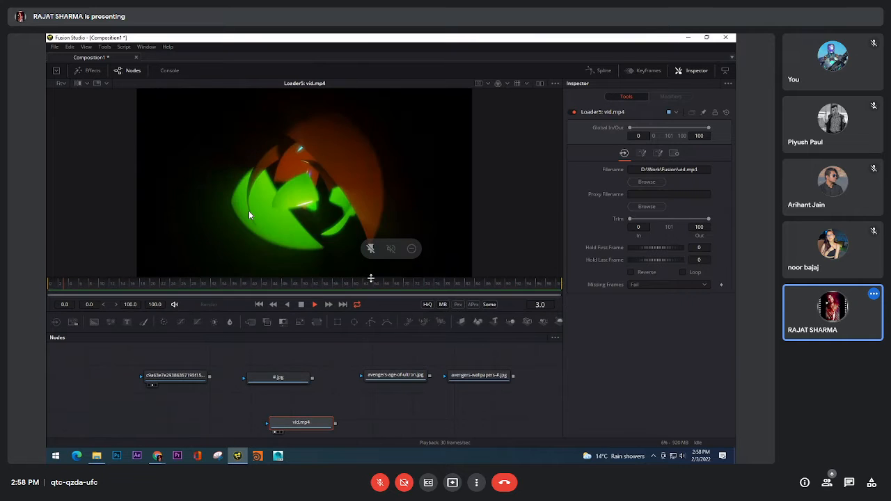
pyautogui.click(133, 73)
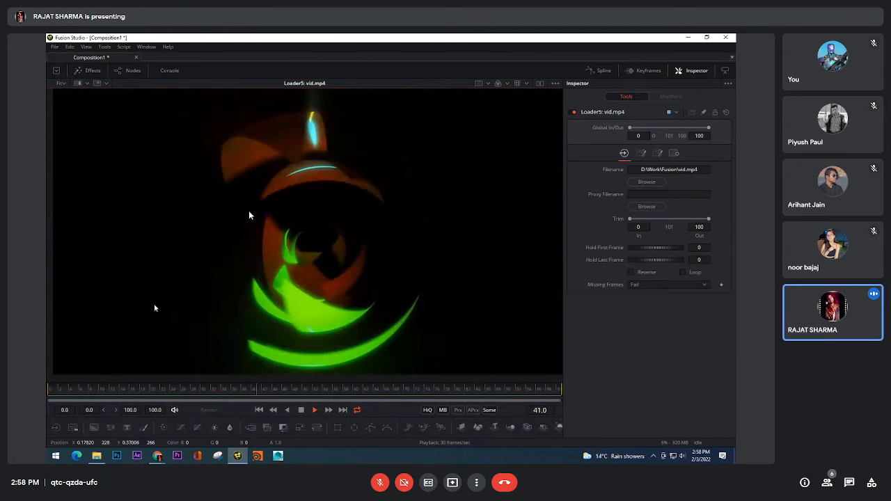
pyautogui.click(132, 70)
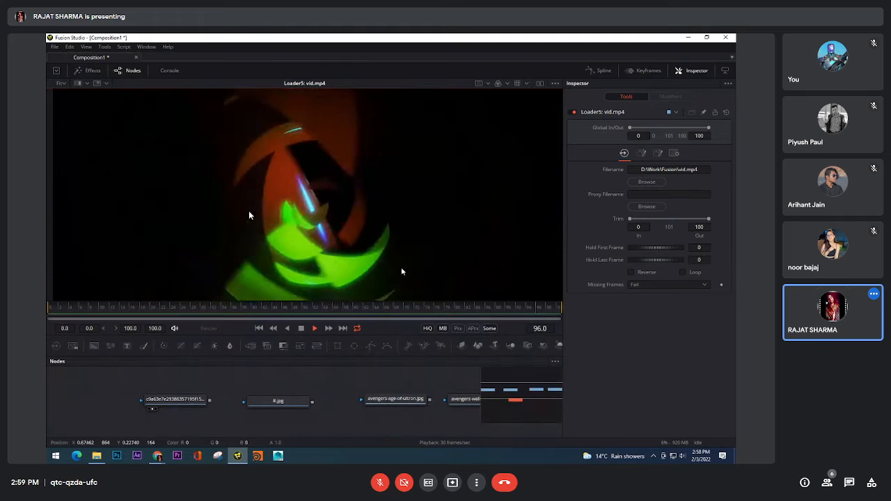
# Select the vid.mp4 Loader node and delete it from the composition
pyautogui.moveTo(386, 409); pyautogui.dragTo(348, 383)
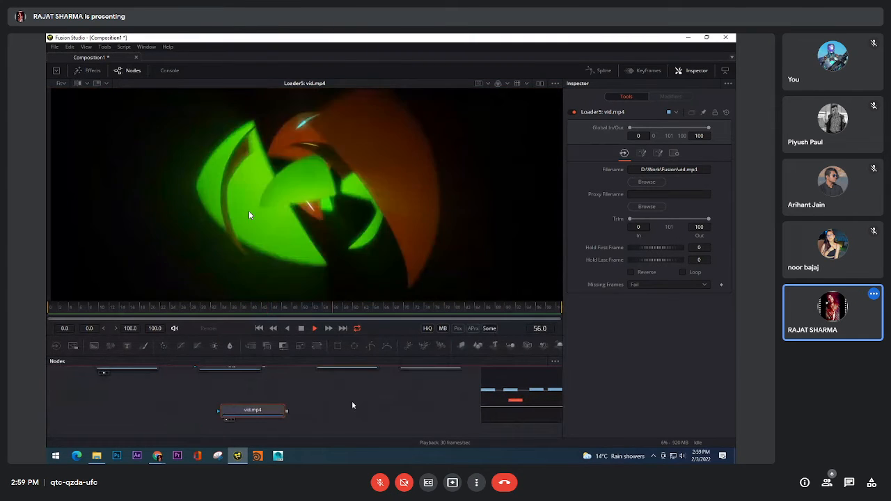
pyautogui.click(216, 425)
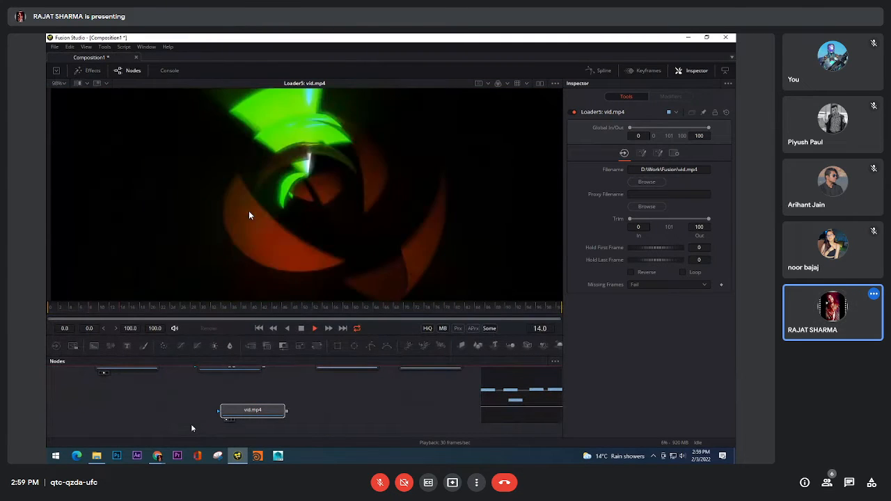
pyautogui.press('Delete')
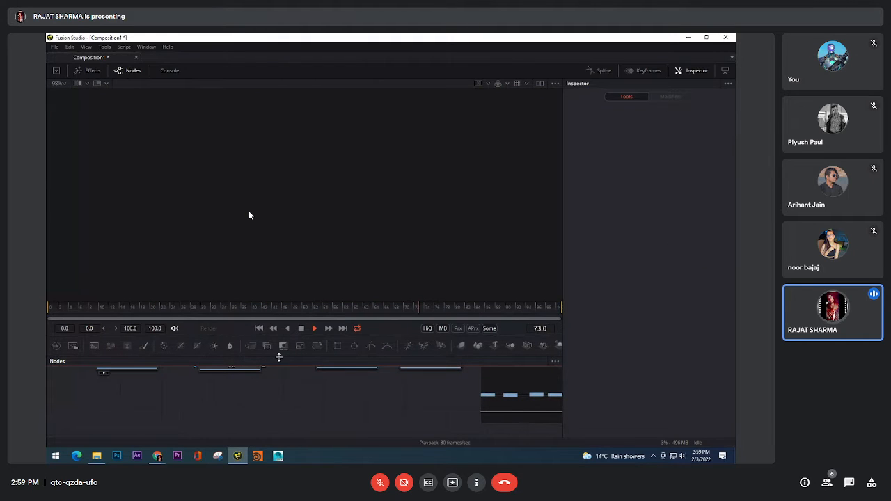
# Stop playback, return to frame 0, and display the first Avengers image Loader in the viewer
pyautogui.click(300, 329)
pyautogui.click(259, 330)
pyautogui.moveTo(222, 387); pyautogui.dragTo(280, 196)
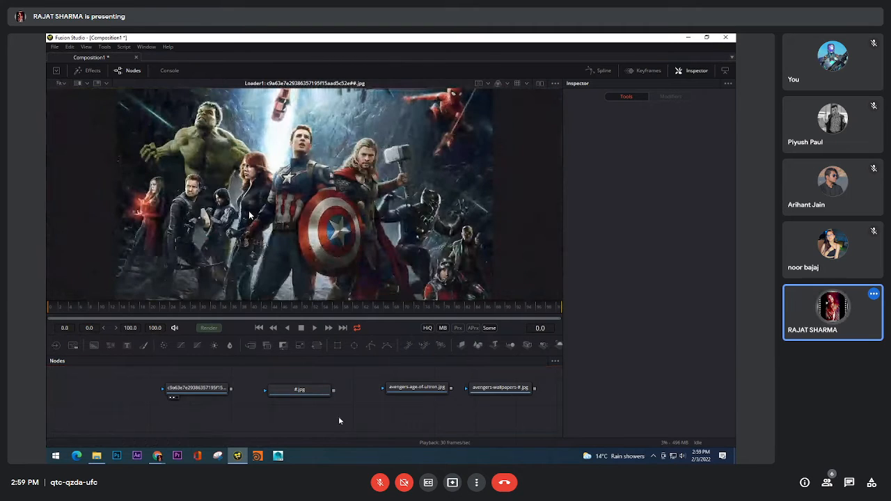
# Display each of the four Avengers image Loaders in the viewer, ending on the first one, and select the avengers-wallpapers Loader
pyautogui.moveTo(305, 392); pyautogui.dragTo(304, 279)
pyautogui.moveTo(404, 390); pyautogui.dragTo(376, 264)
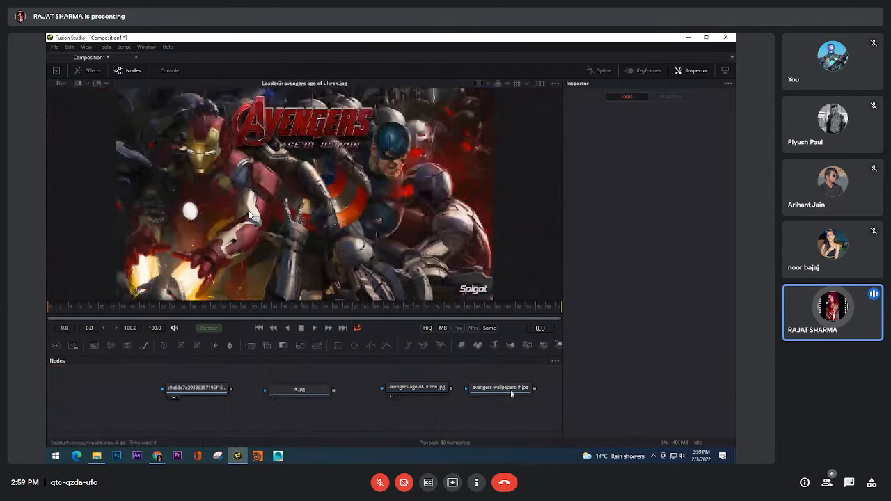
pyautogui.moveTo(512, 392); pyautogui.dragTo(249, 210)
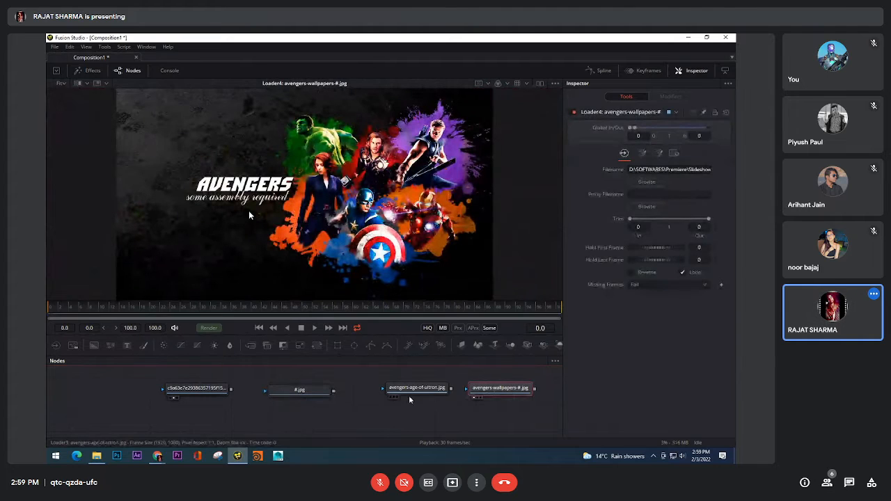
pyautogui.moveTo(414, 392); pyautogui.dragTo(390, 269)
pyautogui.moveTo(301, 391); pyautogui.dragTo(301, 249)
pyautogui.moveTo(211, 397); pyautogui.dragTo(249, 210)
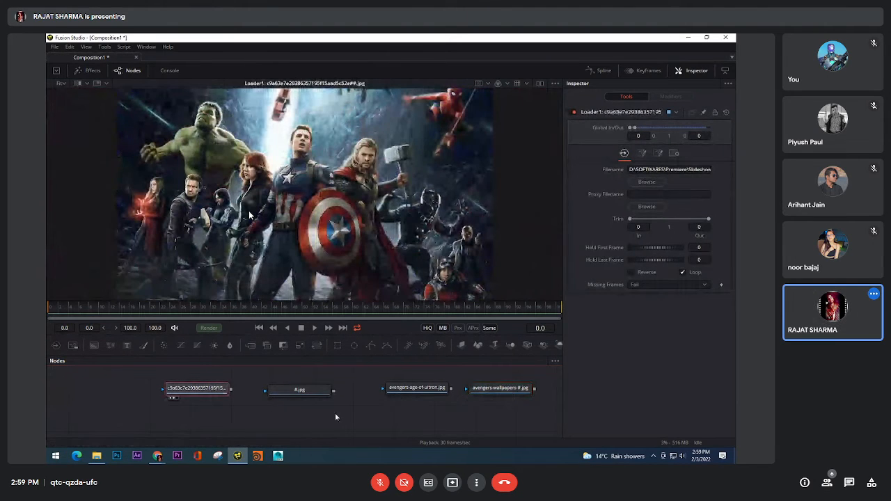
pyautogui.moveTo(336, 414); pyautogui.dragTo(333, 414)
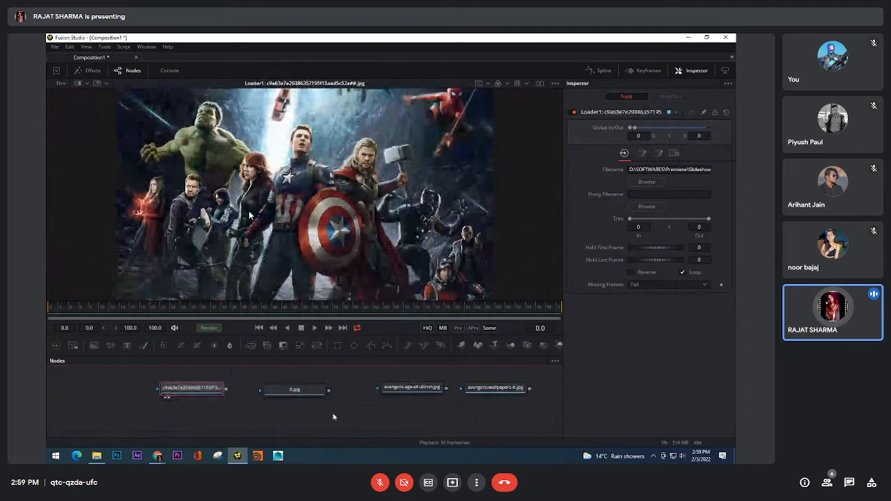
pyautogui.click(489, 390)
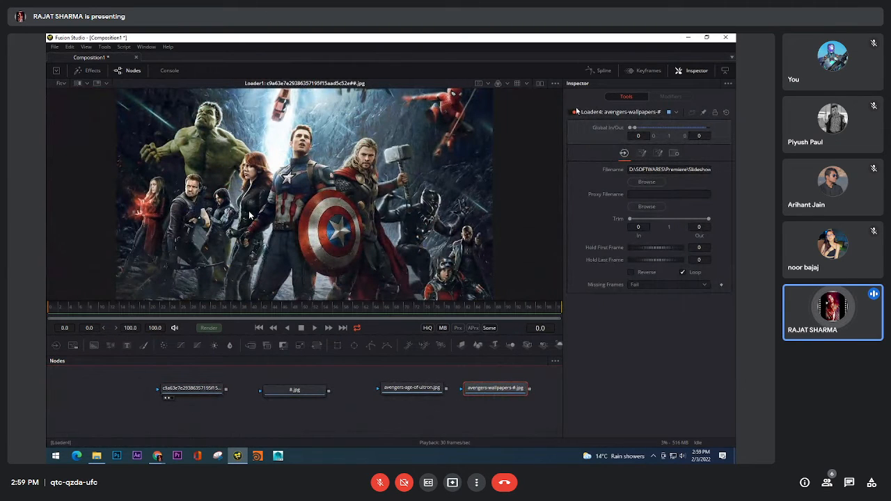
# Rename the first Avengers image Loader, the one with the long hexadecimal file name, as FG
pyautogui.click(211, 394)
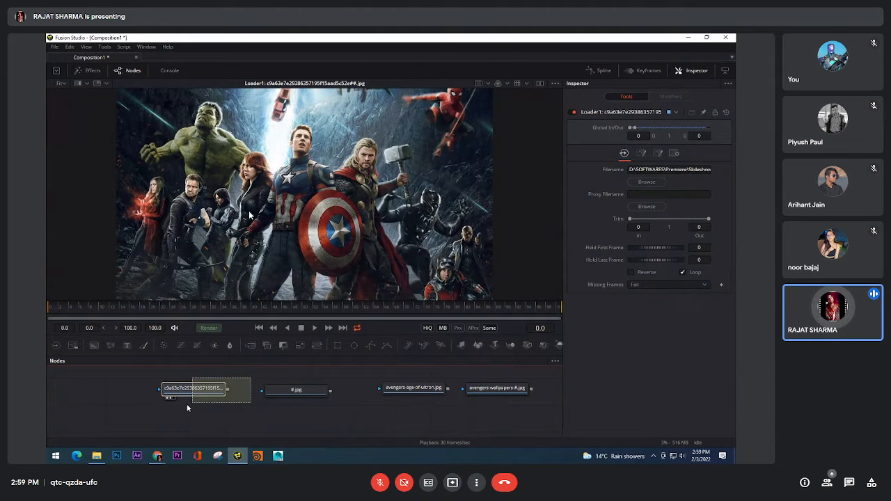
pyautogui.press('F2')
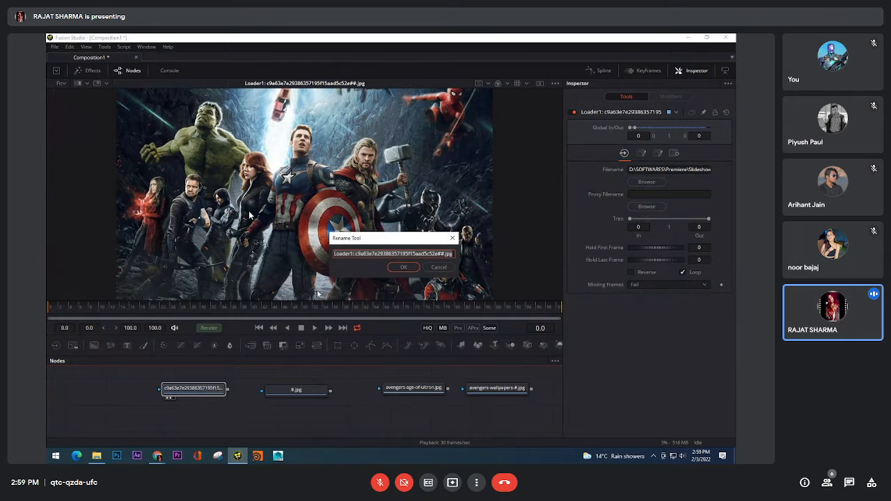
pyautogui.moveTo(360, 239); pyautogui.dragTo(363, 230)
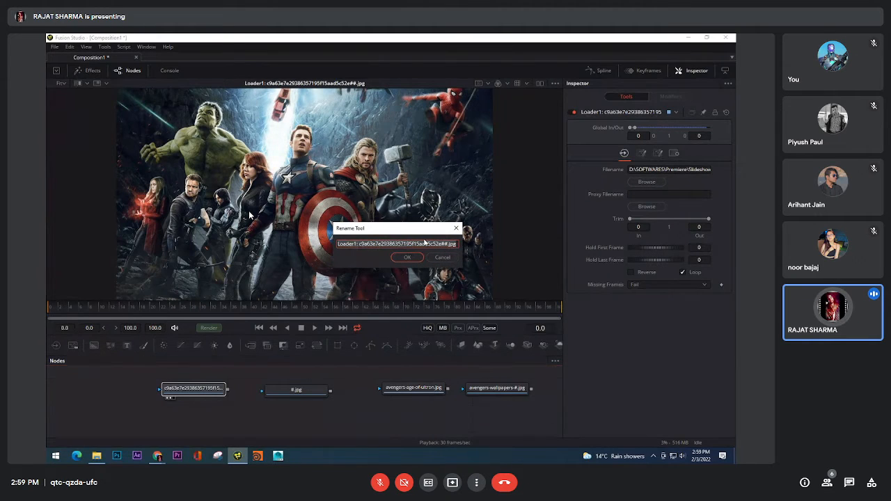
pyautogui.click(428, 242)
pyautogui.hotkey('ctrl', 'a')
pyautogui.write('FG')
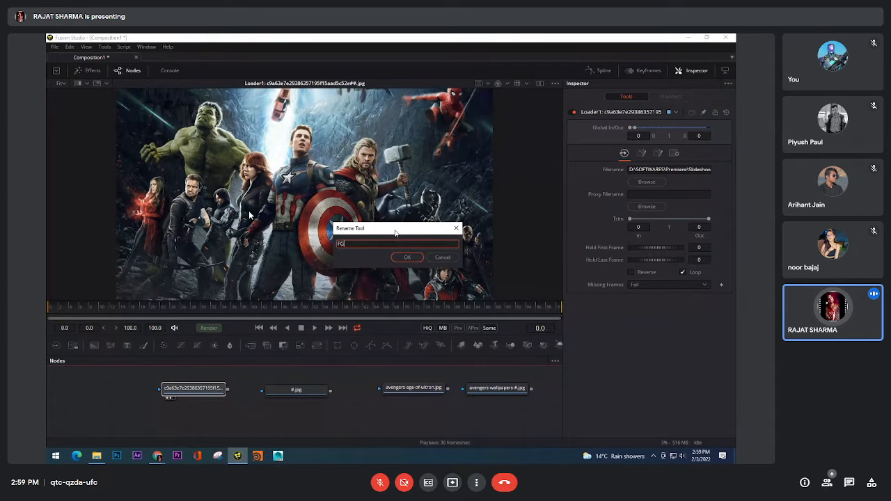
pyautogui.press('Return')
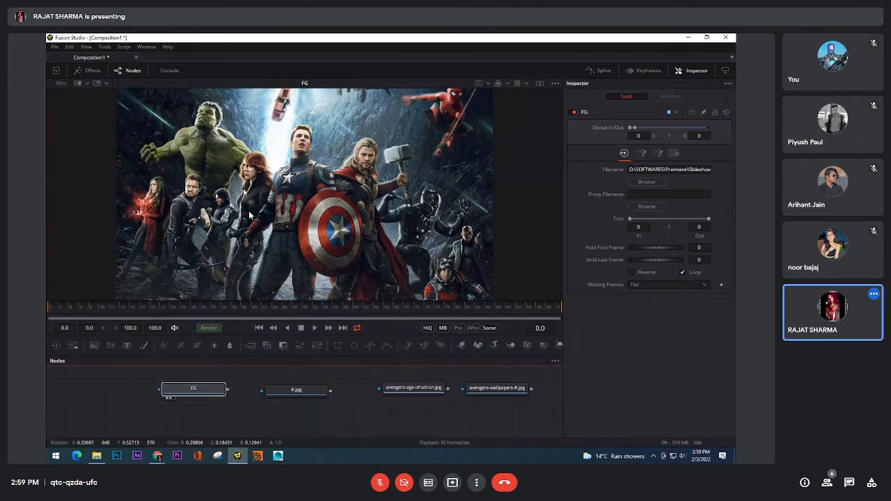
# Rename the #.jpg Loader node as New
pyautogui.click(309, 395)
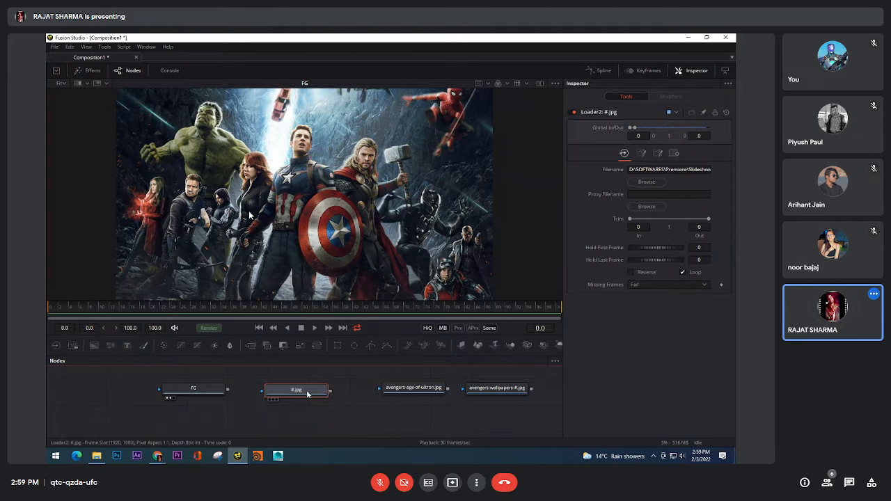
pyautogui.press('F2')
pyautogui.write('Ne')
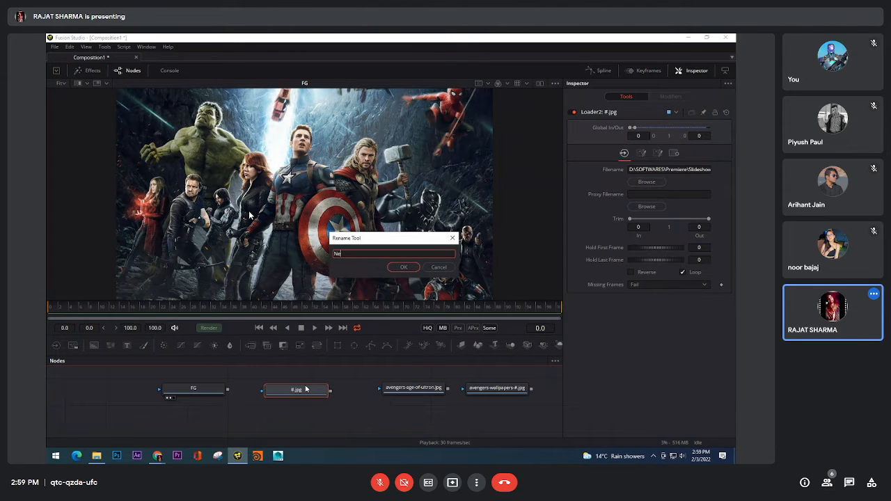
pyautogui.write('w')
pyautogui.press('Return')
# Rename the avengers-age-of-ultron.jpg Loader node as Old
pyautogui.click(407, 391)
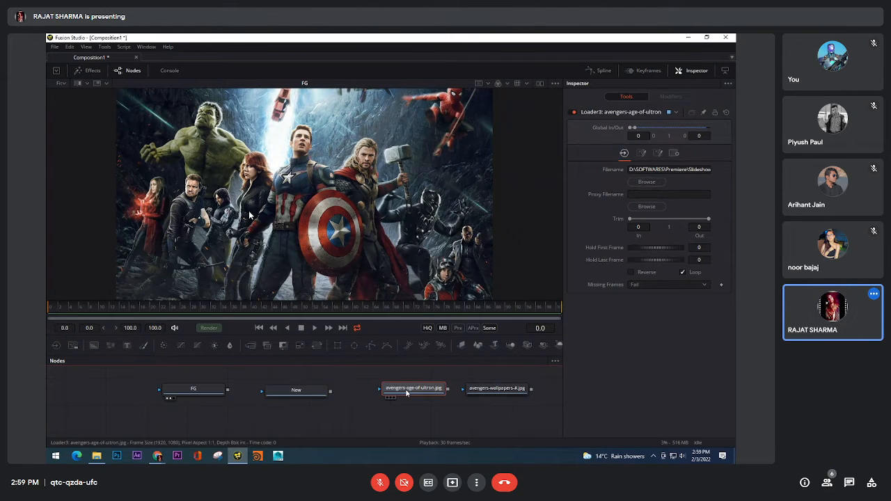
pyautogui.press('F2')
pyautogui.write('O')
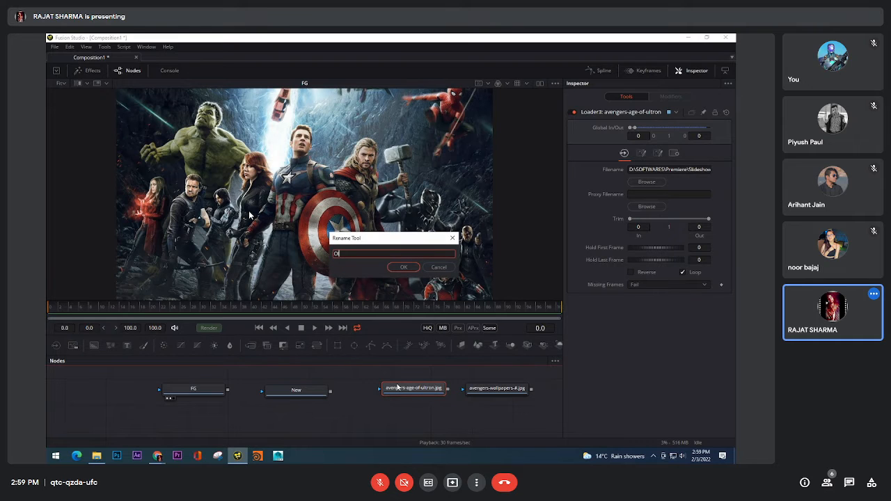
pyautogui.write('ld')
pyautogui.press('Return')
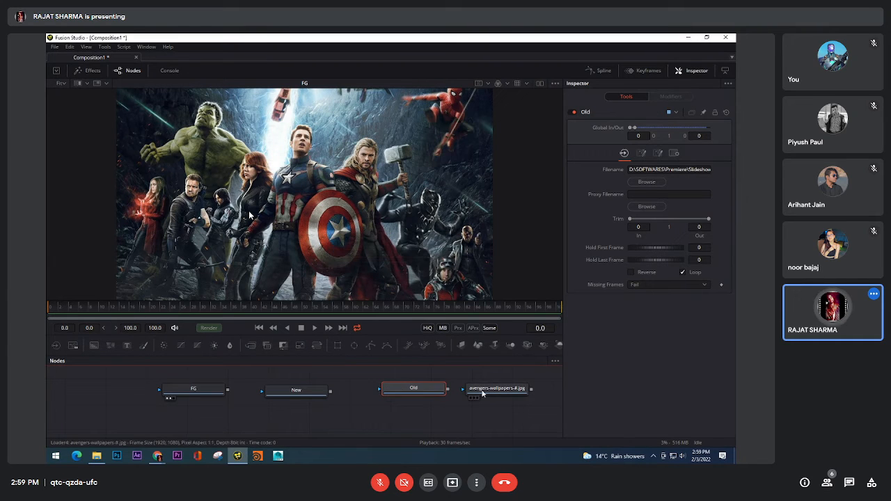
# Rename the avengers-wallpapers Loader node as BG
pyautogui.click(482, 394)
pyautogui.press('F2')
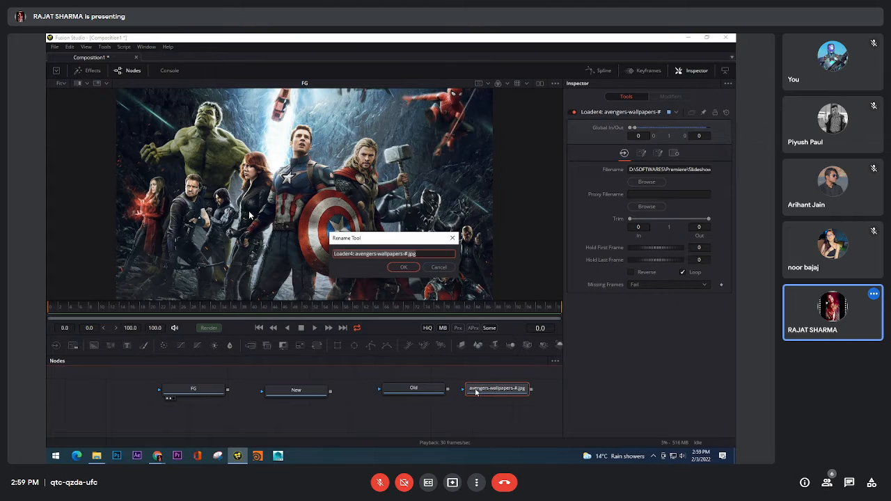
pyautogui.write('BG')
pyautogui.press('Return')
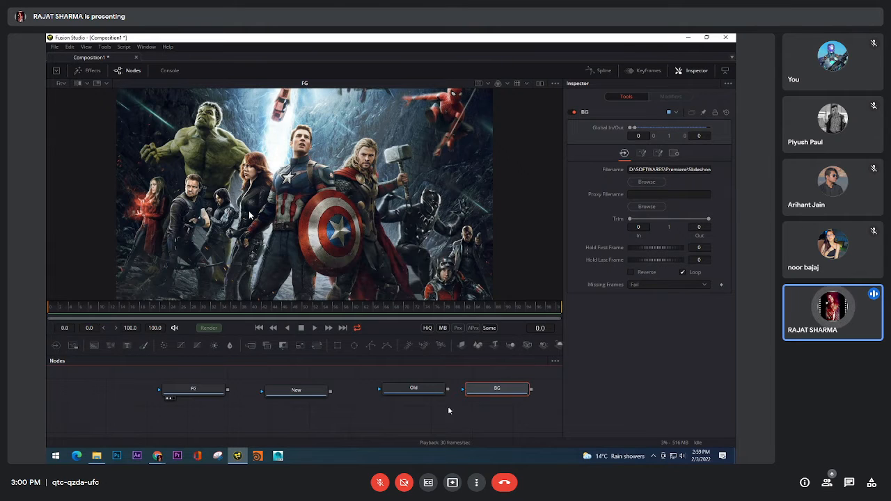
# Display the New, Old, BG and FG Loaders one after another in the viewer
pyautogui.moveTo(319, 392); pyautogui.dragTo(249, 215)
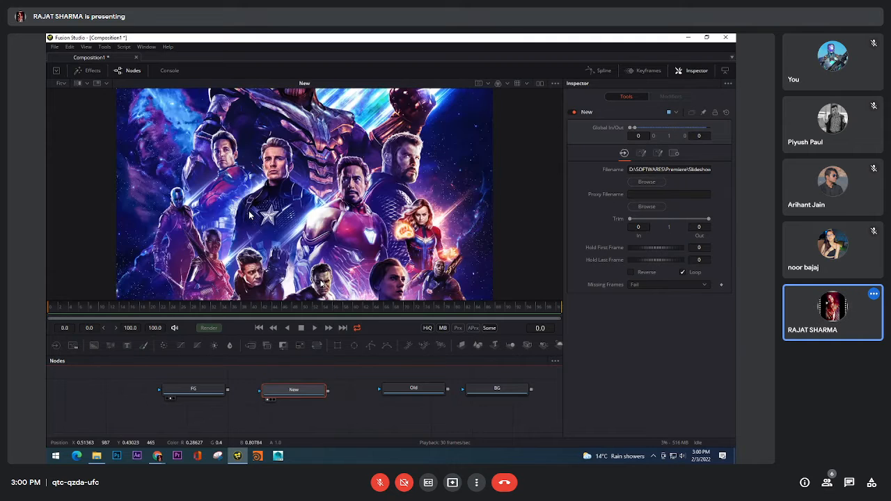
pyautogui.moveTo(414, 389); pyautogui.dragTo(310, 209)
pyautogui.moveTo(500, 387); pyautogui.dragTo(310, 223)
pyautogui.moveTo(209, 392); pyautogui.dragTo(270, 280)
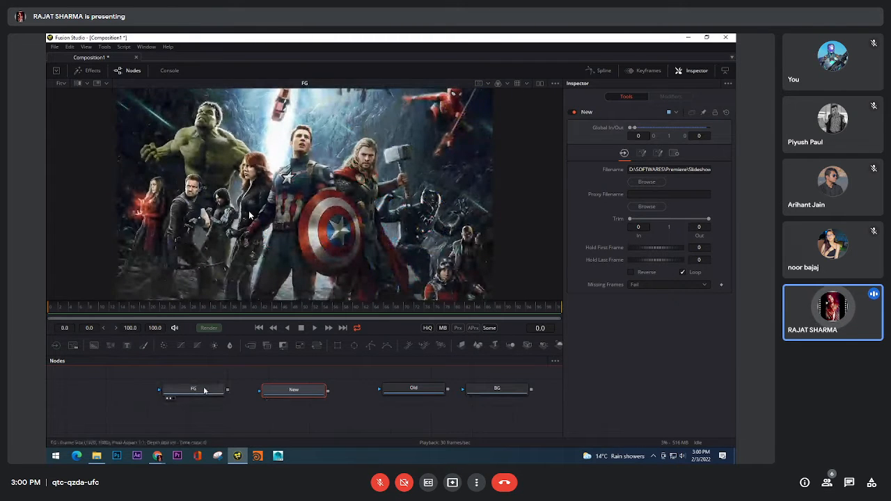
# Select the FG Loader and examine its image details and the frame size label beside the image in the viewer
pyautogui.moveTo(204, 391)
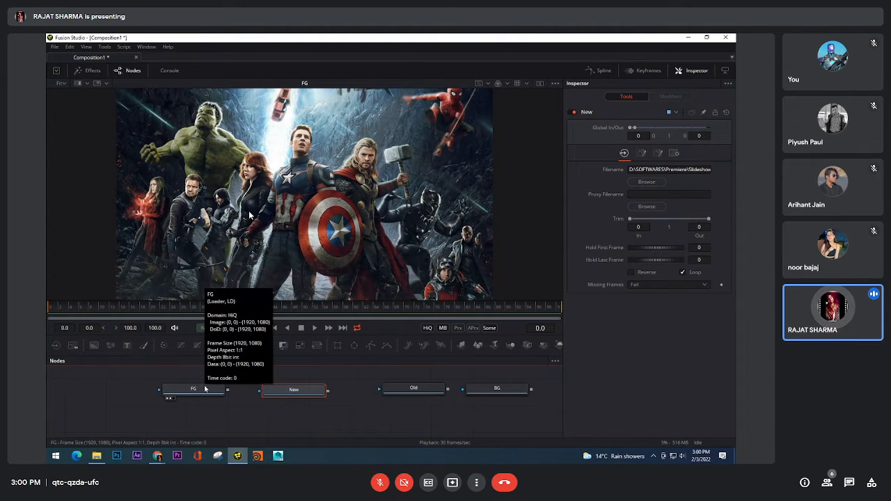
pyautogui.click(205, 390)
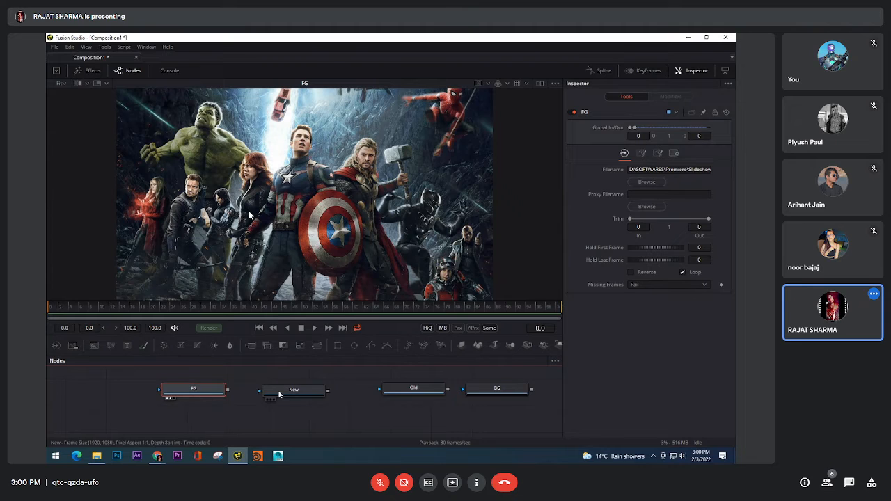
pyautogui.moveTo(279, 394)
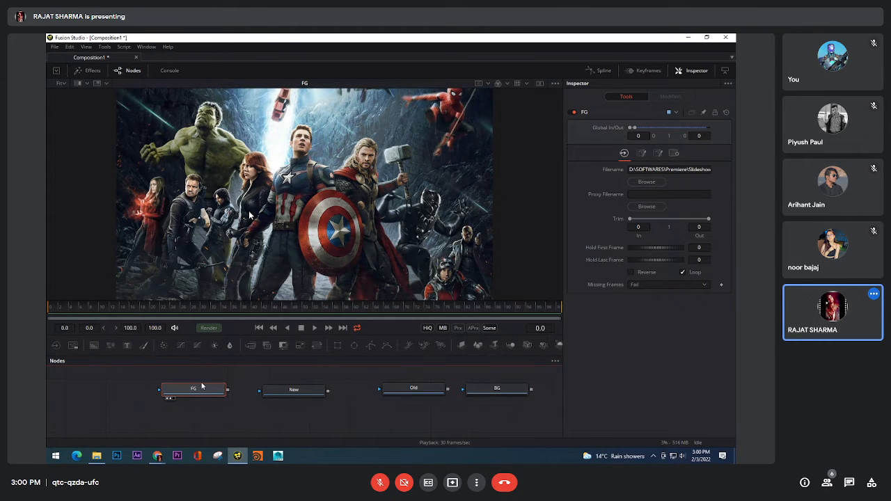
pyautogui.moveTo(454, 182); pyautogui.dragTo(442, 216)
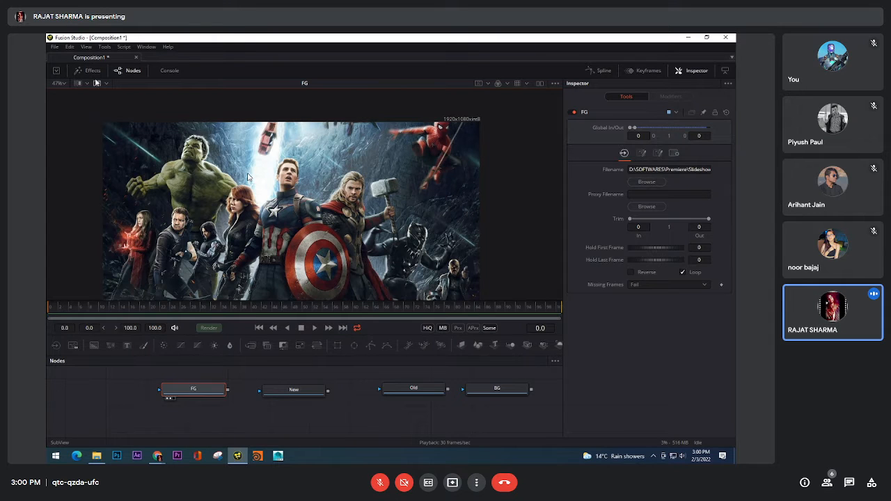
# Open the preferences and expand the Global and Default Settings and Composition1 categories to look through their entries
pyautogui.click(54, 47)
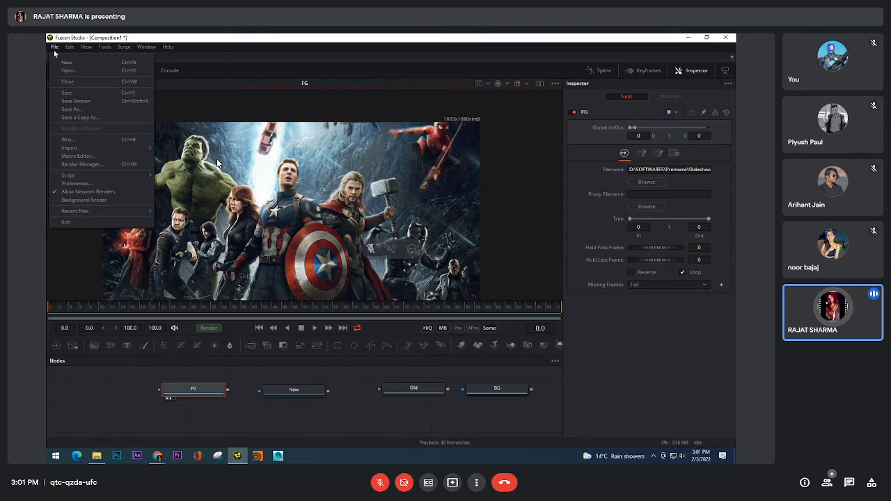
pyautogui.click(408, 37)
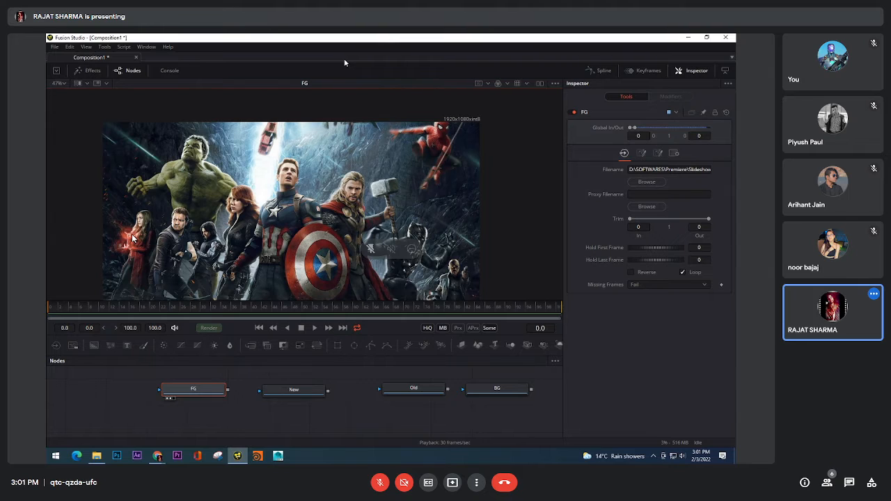
pyautogui.click(69, 48)
pyautogui.click(55, 47)
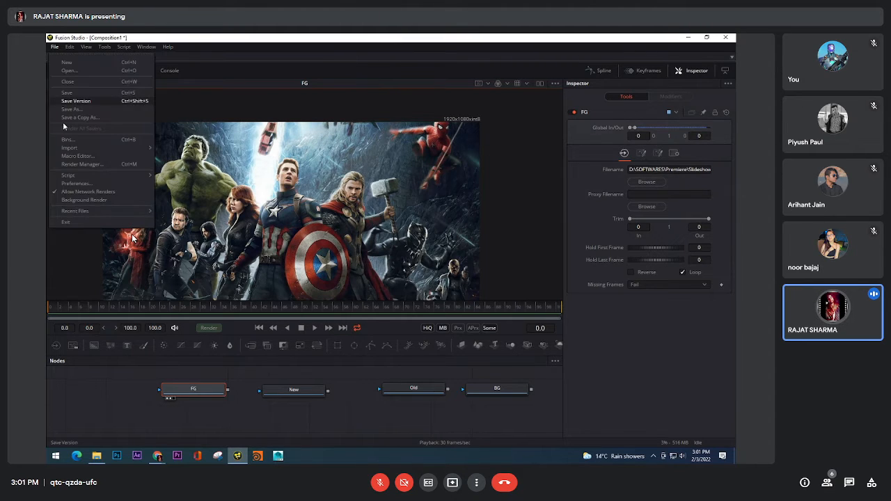
pyautogui.click(87, 184)
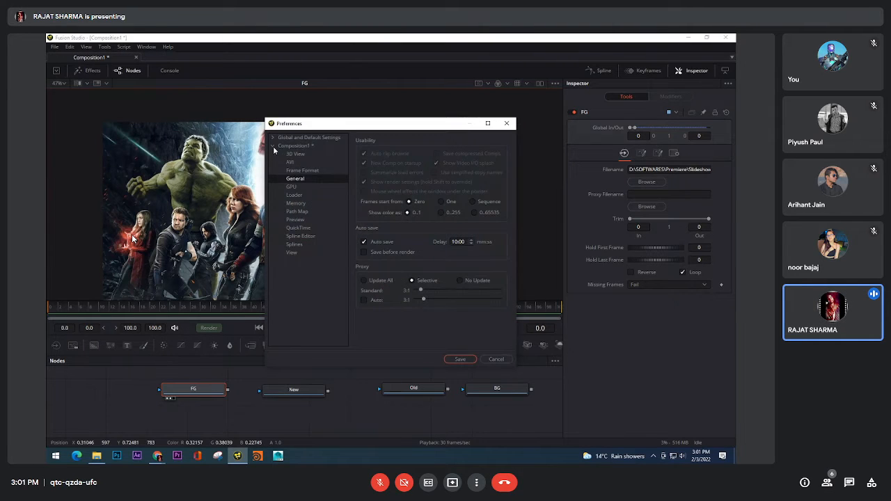
pyautogui.click(273, 146)
pyautogui.moveTo(303, 125); pyautogui.dragTo(402, 158)
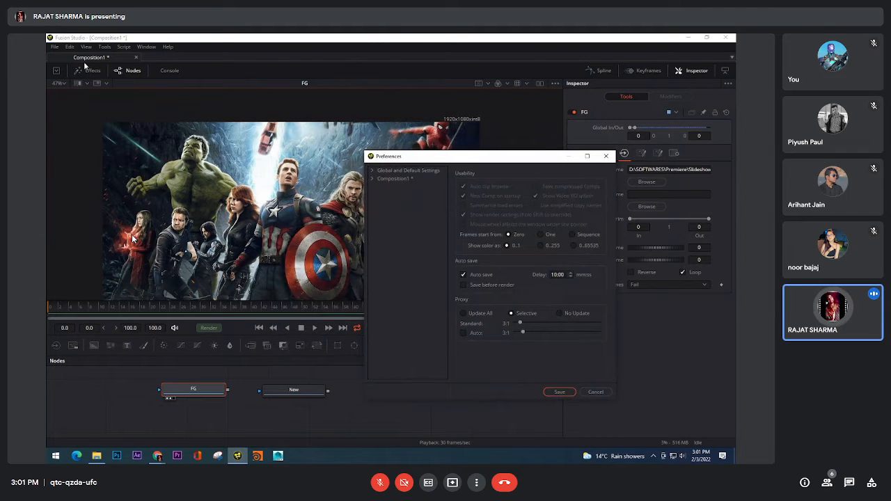
pyautogui.click(371, 179)
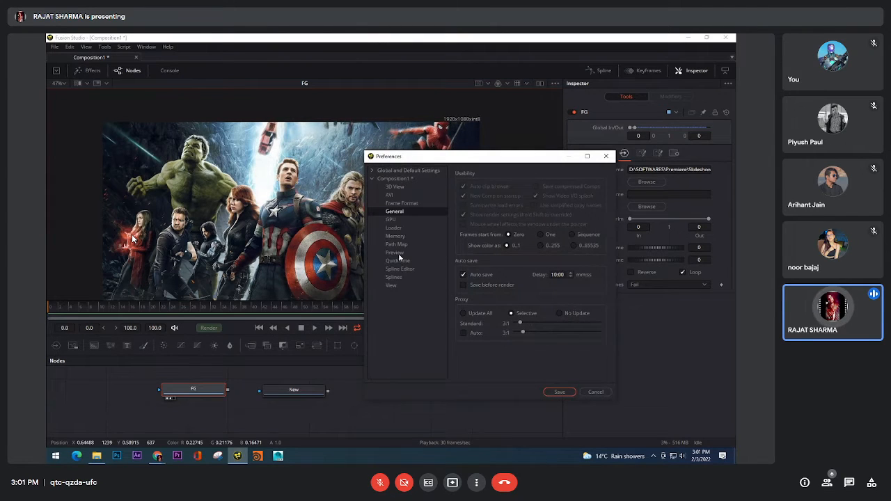
pyautogui.click(373, 172)
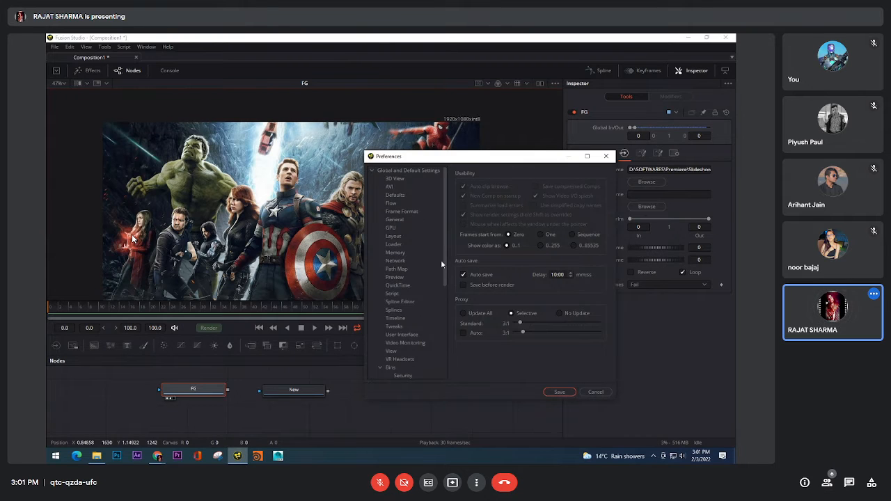
pyautogui.moveTo(446, 229); pyautogui.dragTo(443, 351)
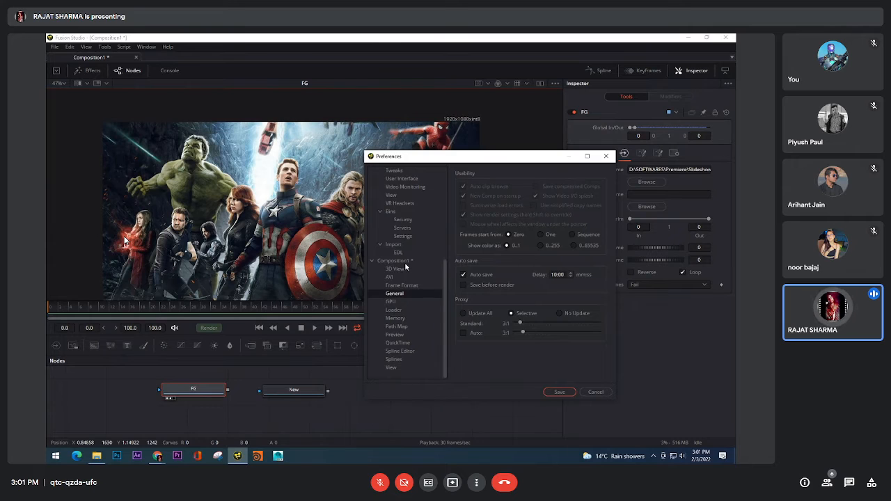
# Open the composition's Frame Format preferences and examine the width, height, frame rate, aspect ratio and full render color depth options
pyautogui.click(403, 286)
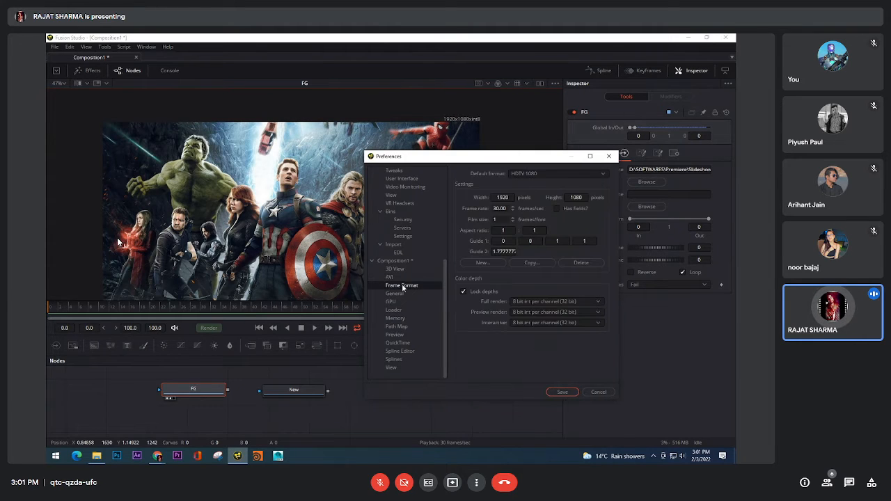
pyautogui.click(508, 200)
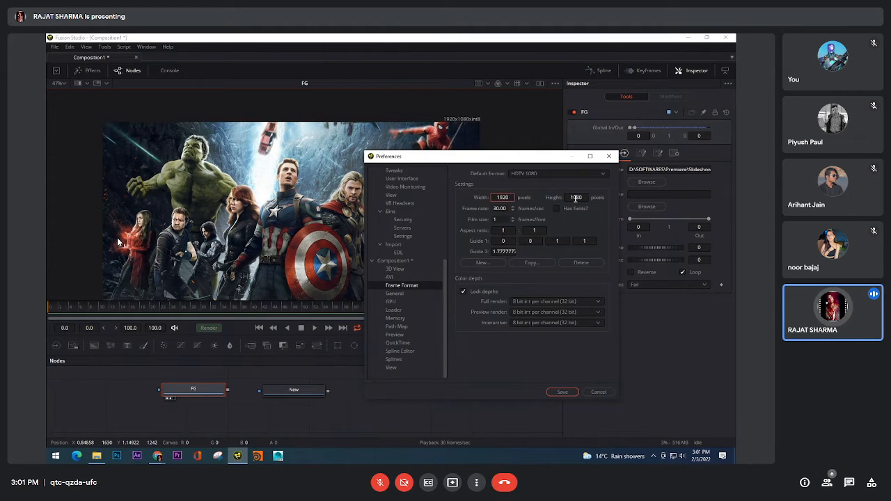
pyautogui.click(583, 198)
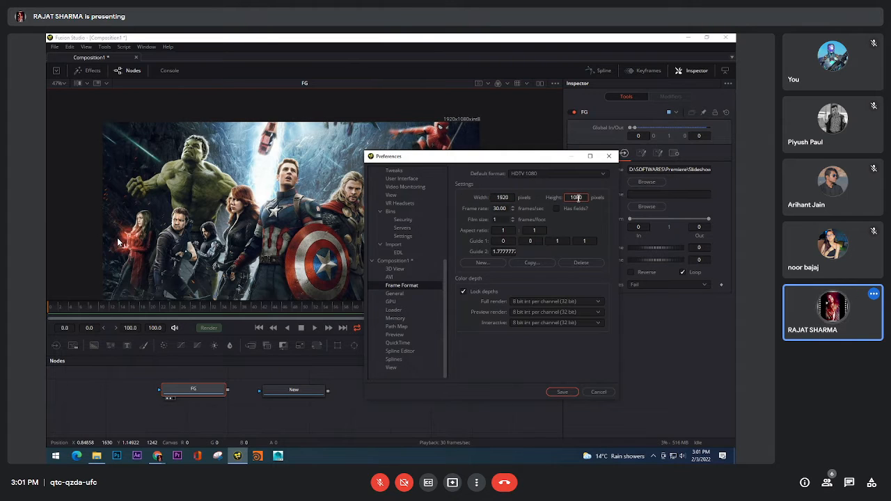
pyautogui.click(511, 198)
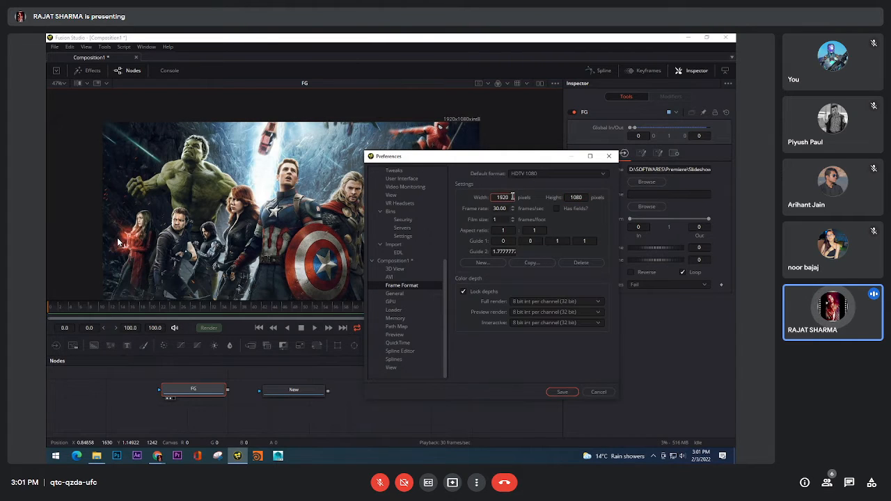
pyautogui.click(573, 198)
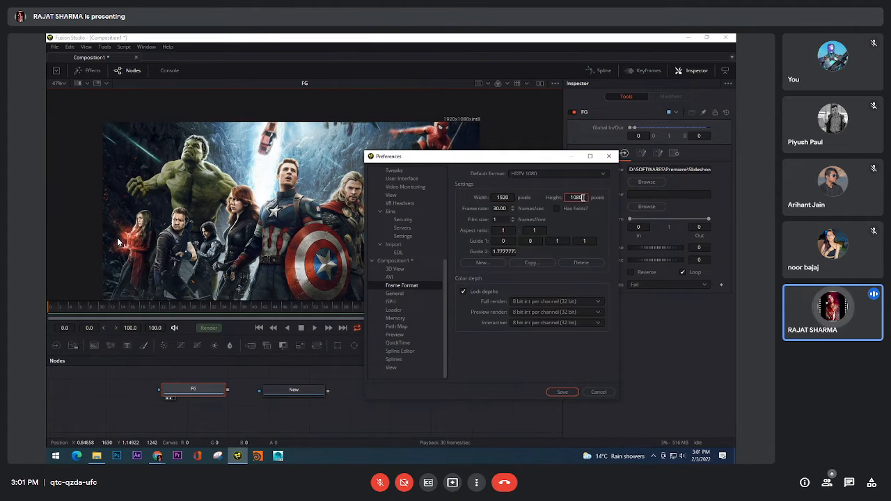
pyautogui.click(502, 198)
pyautogui.doubleClick(503, 198)
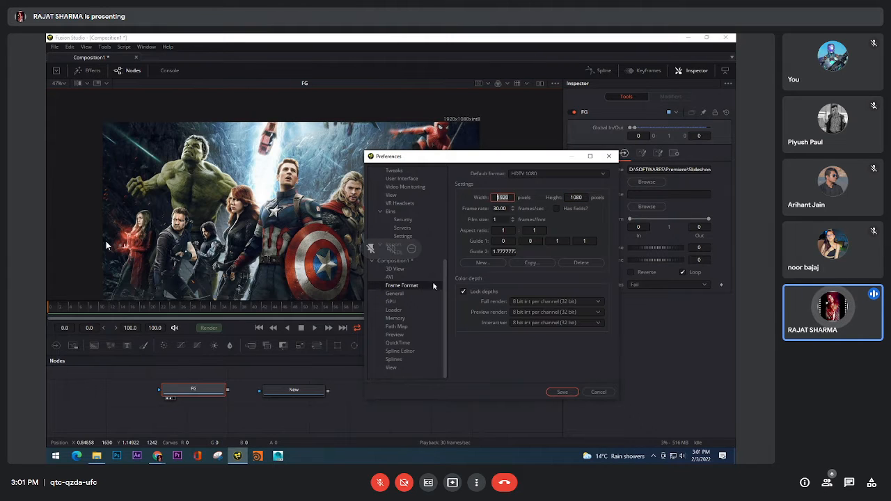
pyautogui.click(508, 209)
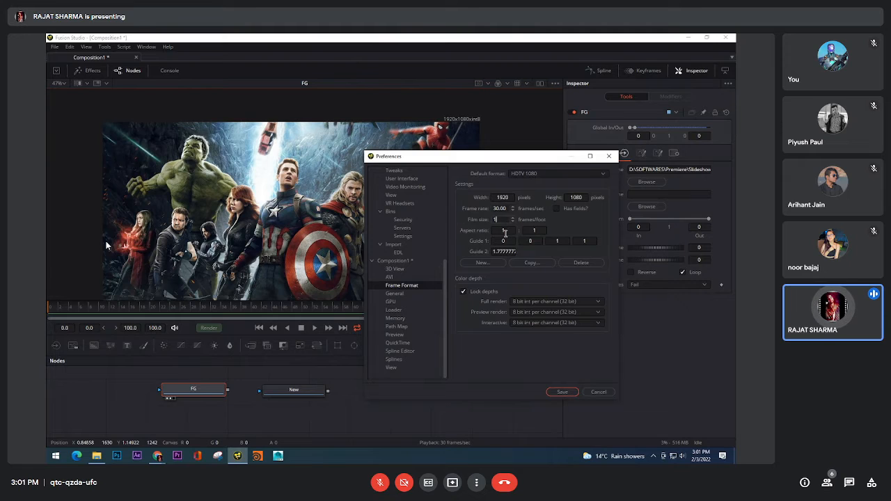
pyautogui.click(506, 231)
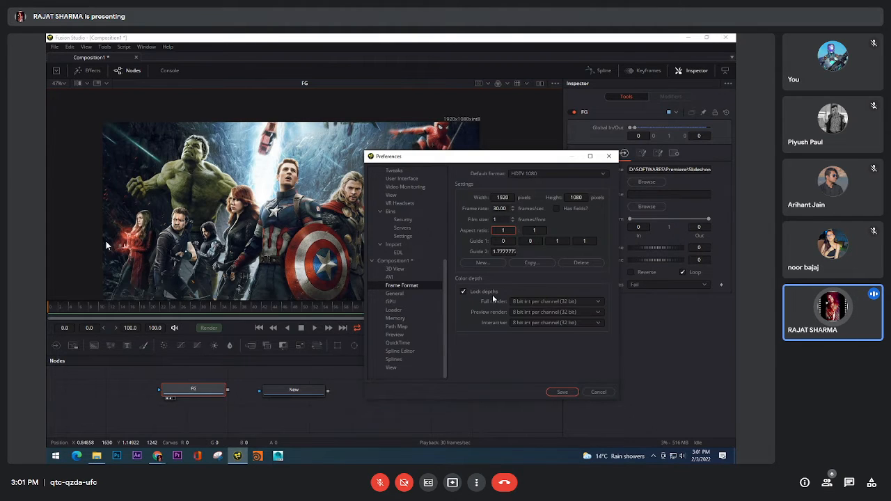
pyautogui.click(532, 301)
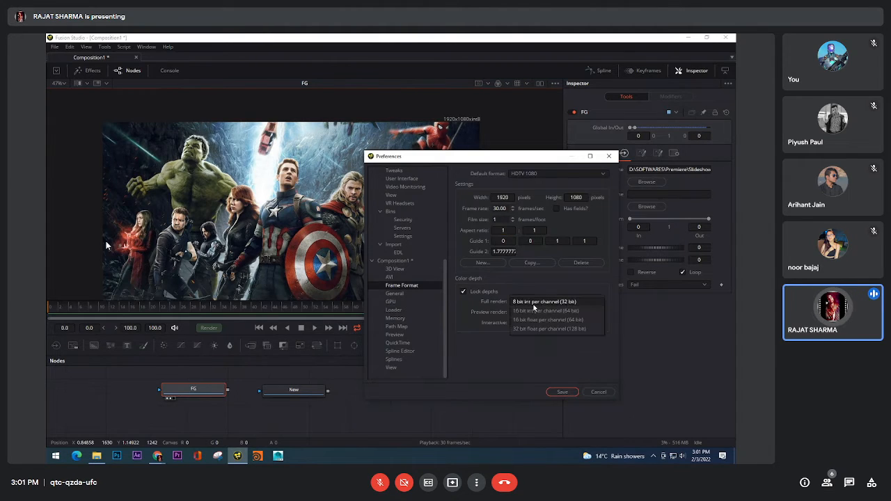
pyautogui.click(531, 302)
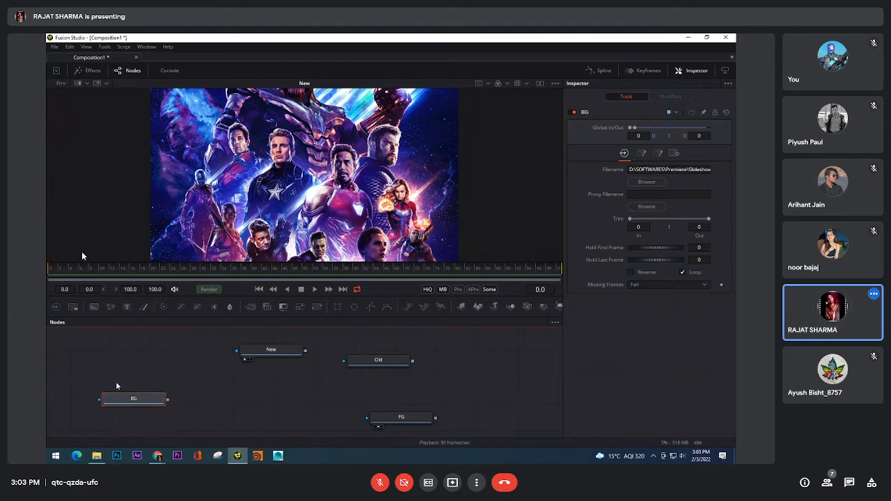
# Examine the input connectors of the BG, New, Old and FG Loaders by pulling at each without connecting anything
pyautogui.moveTo(118, 386); pyautogui.dragTo(157, 374)
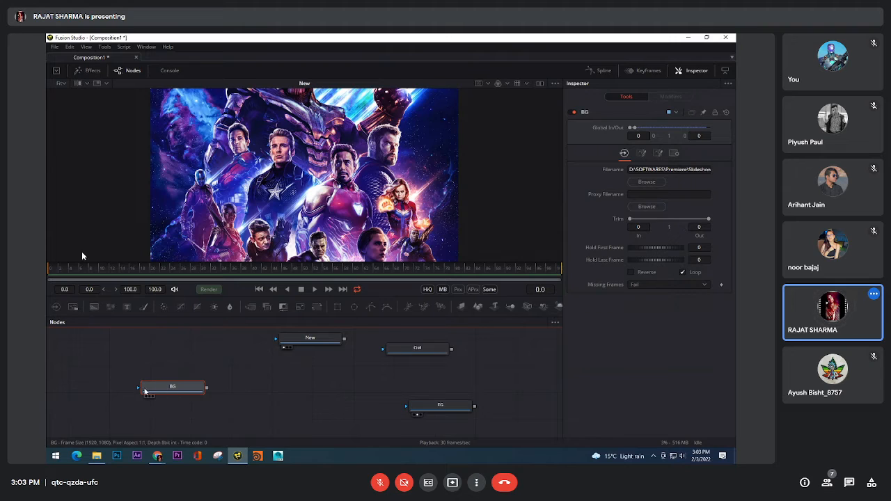
pyautogui.moveTo(247, 379); pyautogui.dragTo(227, 381)
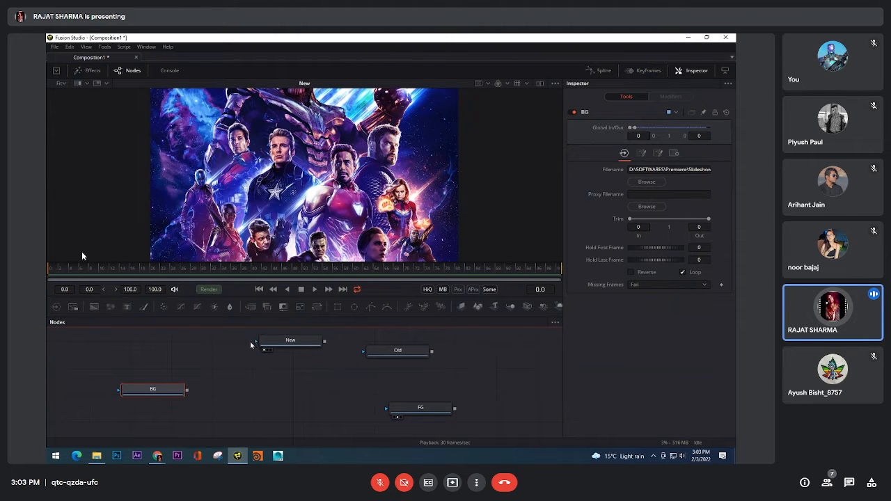
pyautogui.moveTo(252, 343); pyautogui.dragTo(185, 338)
pyautogui.moveTo(255, 343); pyautogui.dragTo(175, 340)
pyautogui.moveTo(119, 390); pyautogui.dragTo(85, 376)
pyautogui.moveTo(363, 353); pyautogui.dragTo(297, 396)
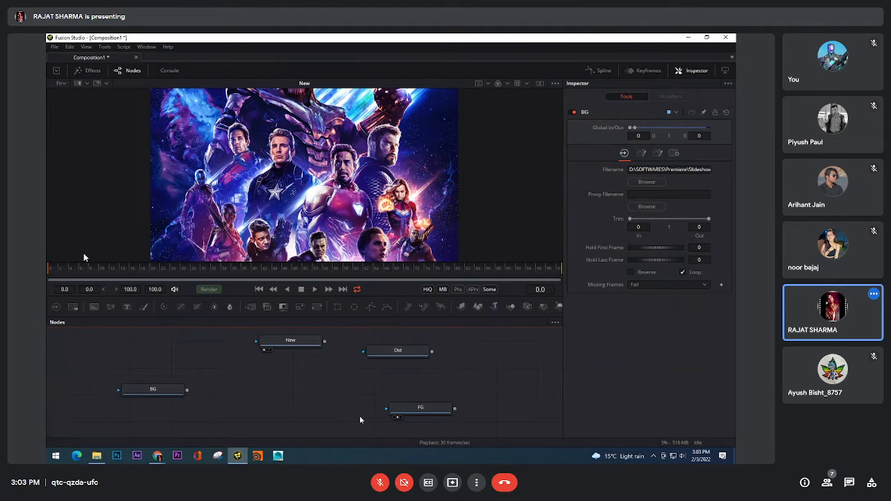
pyautogui.moveTo(386, 408); pyautogui.dragTo(313, 406)
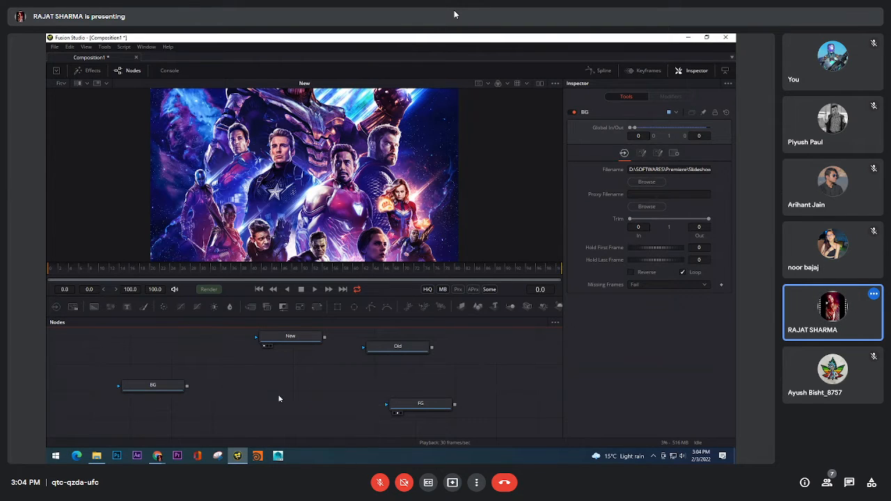
# Examine the output connectors of the BG, New, Old and FG Loaders by pulling at each without connecting anything
pyautogui.moveTo(187, 385); pyautogui.dragTo(320, 368)
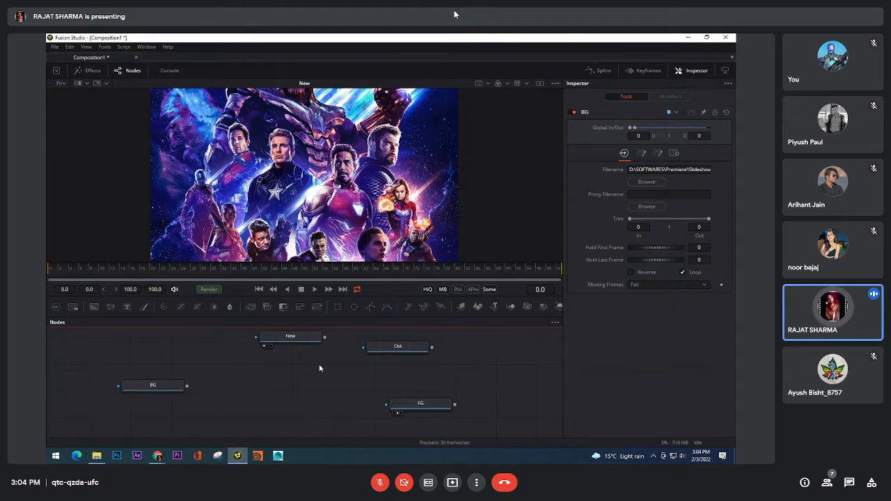
pyautogui.moveTo(324, 337); pyautogui.dragTo(357, 337)
pyautogui.moveTo(432, 347); pyautogui.dragTo(456, 352)
pyautogui.moveTo(454, 403); pyautogui.dragTo(507, 406)
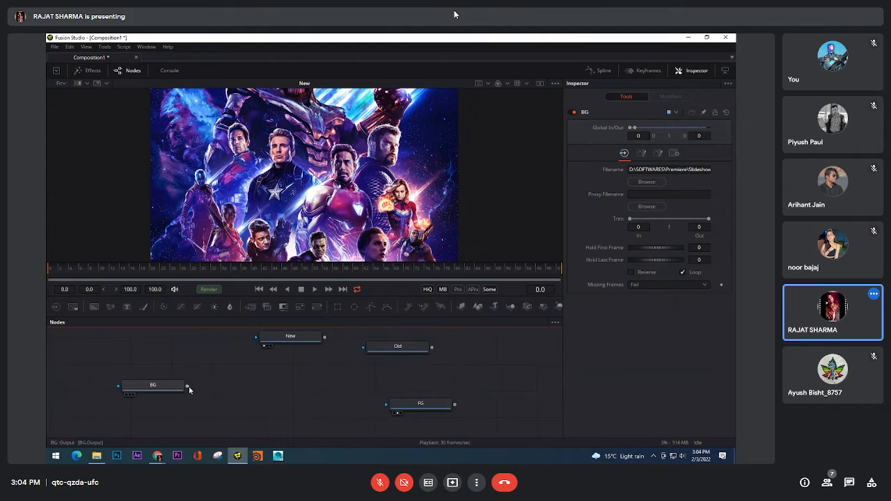
pyautogui.moveTo(187, 387); pyautogui.dragTo(246, 421)
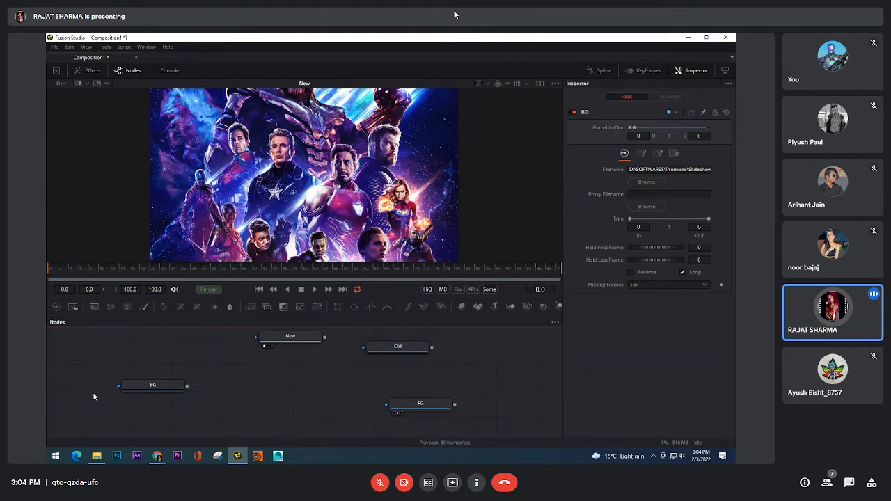
# Inspect the BG Loader's effect mask input, and compare the input and output connectors of the BG and FG Loaders
pyautogui.moveTo(118, 385); pyautogui.dragTo(98, 388)
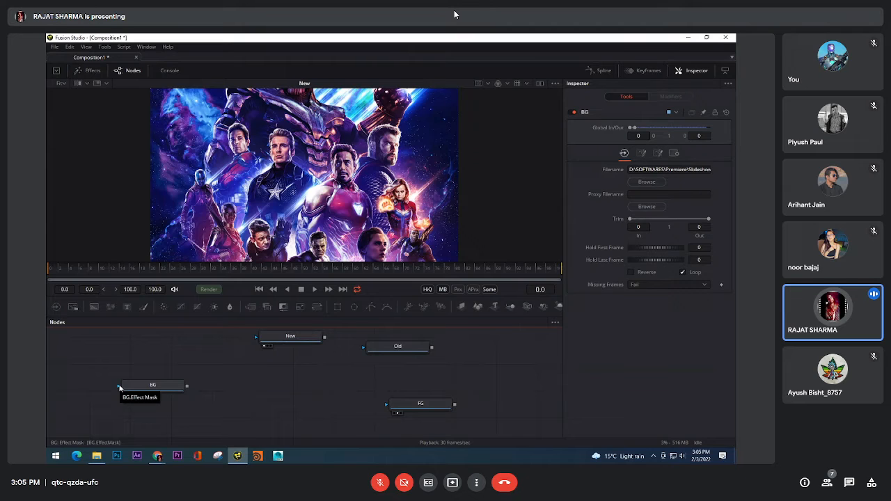
pyautogui.moveTo(119, 388); pyautogui.dragTo(108, 348)
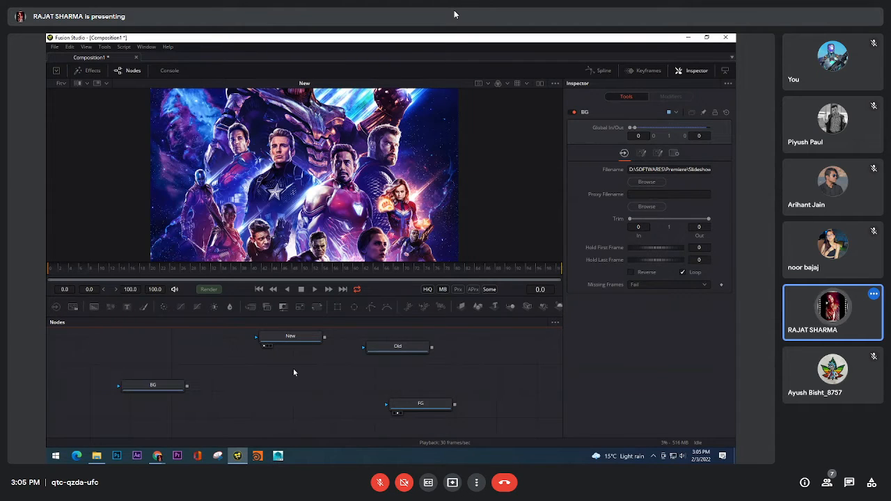
pyautogui.moveTo(294, 370); pyautogui.dragTo(252, 356)
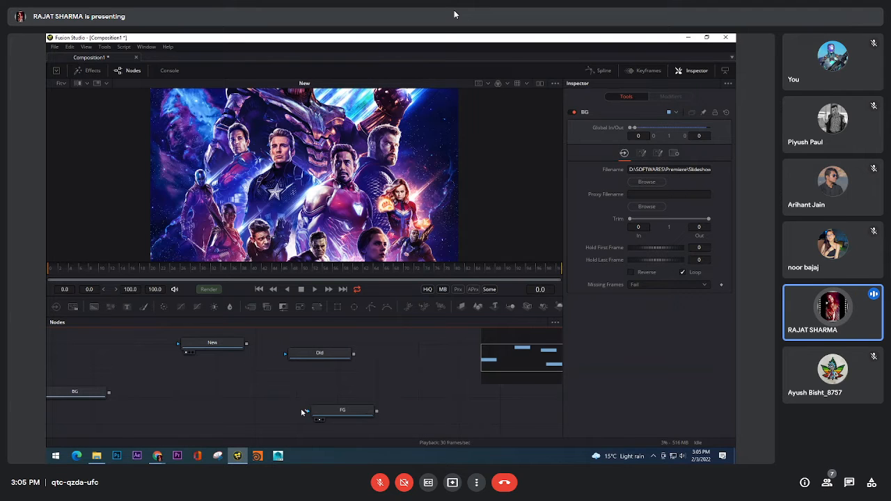
pyautogui.moveTo(308, 411); pyautogui.dragTo(226, 401)
pyautogui.moveTo(115, 390); pyautogui.dragTo(231, 392)
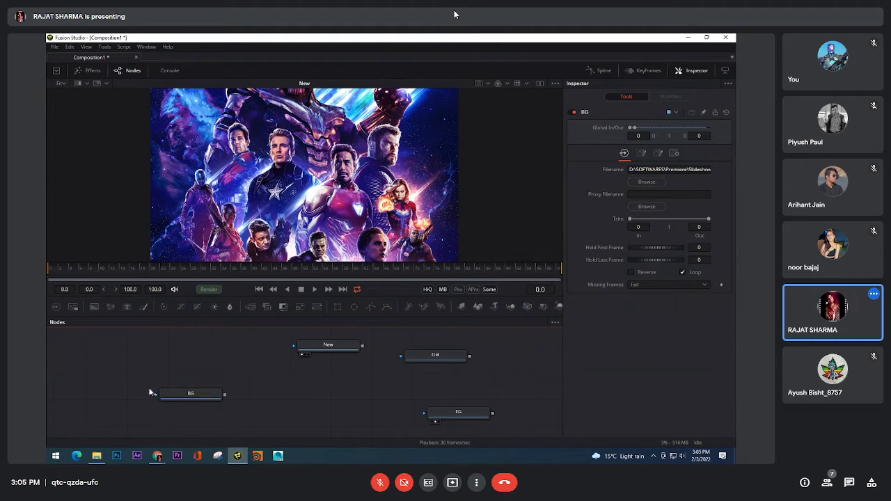
pyautogui.moveTo(153, 394); pyautogui.dragTo(107, 375)
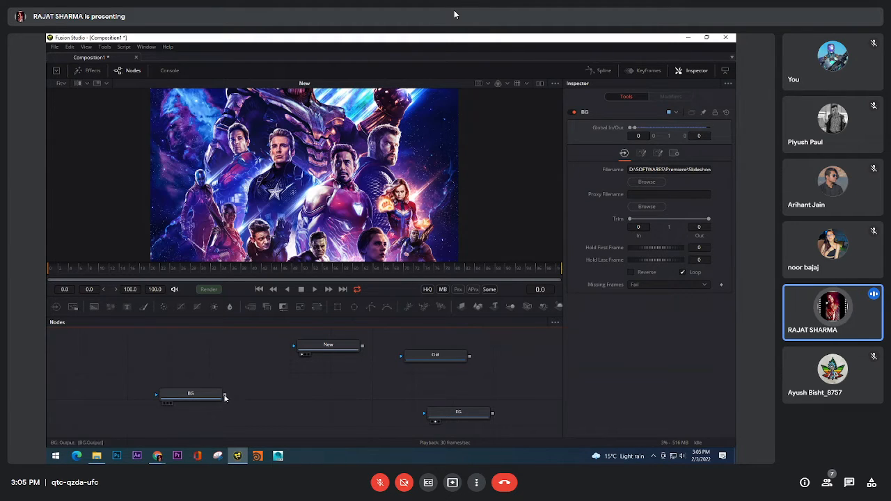
pyautogui.moveTo(490, 345); pyautogui.dragTo(462, 376)
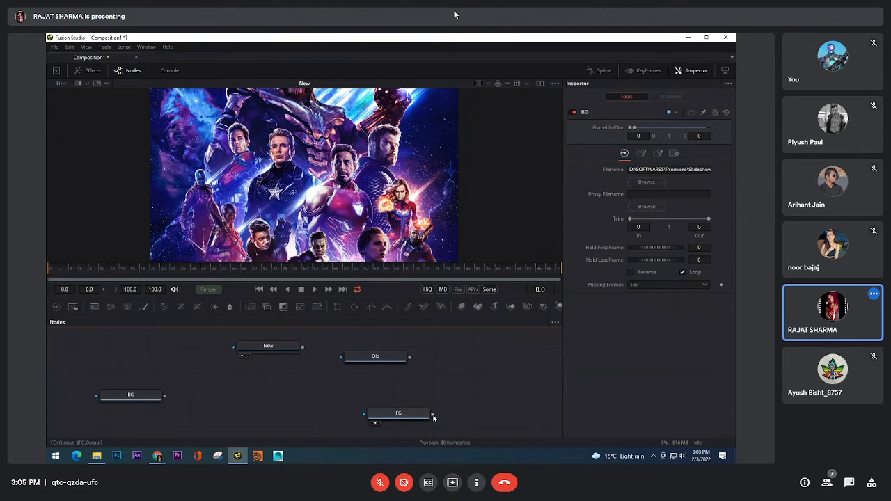
pyautogui.moveTo(349, 387); pyautogui.dragTo(363, 391)
pyautogui.moveTo(153, 405); pyautogui.dragTo(165, 361)
# Display the BG Loader in the viewer, switch to the New Loader, and return to BG
pyautogui.moveTo(170, 327); pyautogui.dragTo(232, 197)
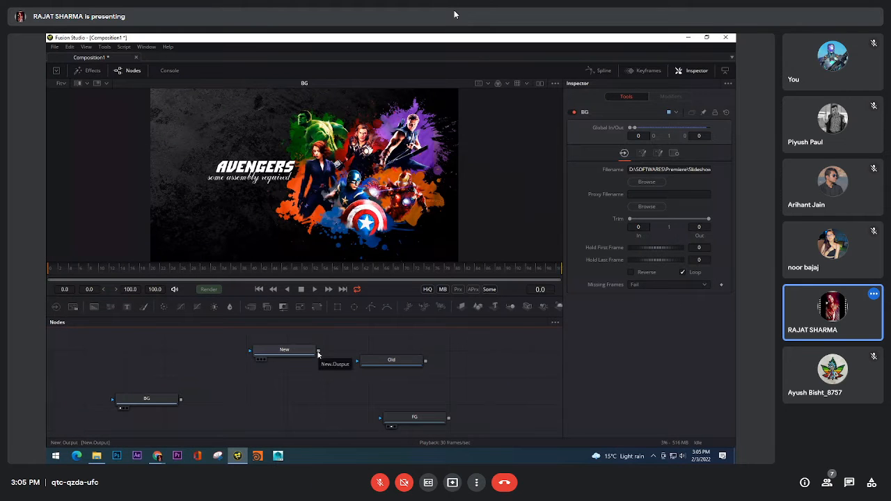
pyautogui.moveTo(318, 353); pyautogui.dragTo(334, 403)
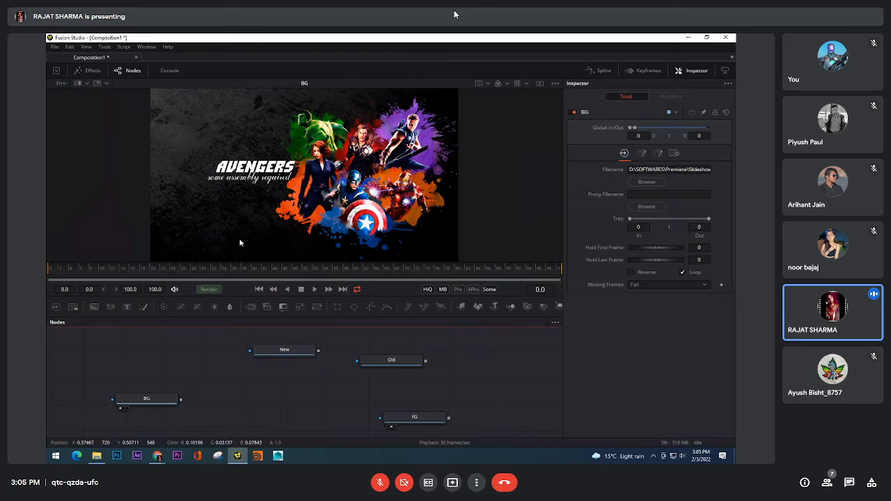
pyautogui.click(166, 399)
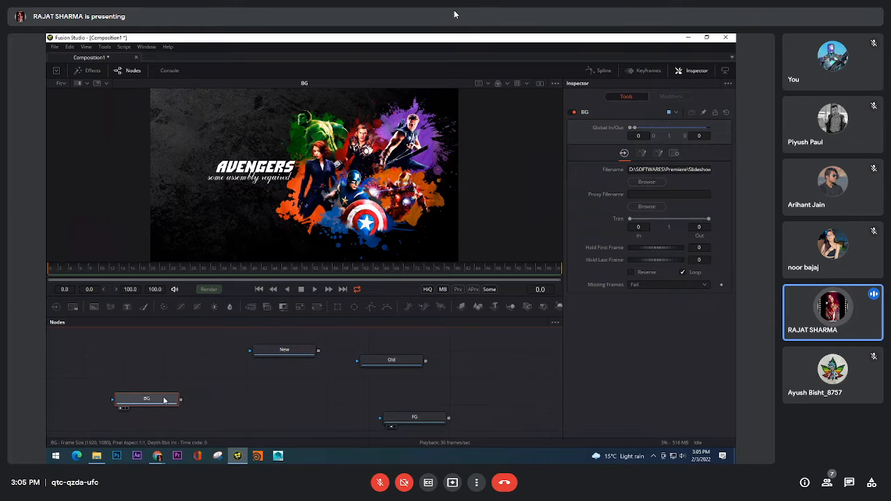
pyautogui.moveTo(289, 356); pyautogui.dragTo(243, 188)
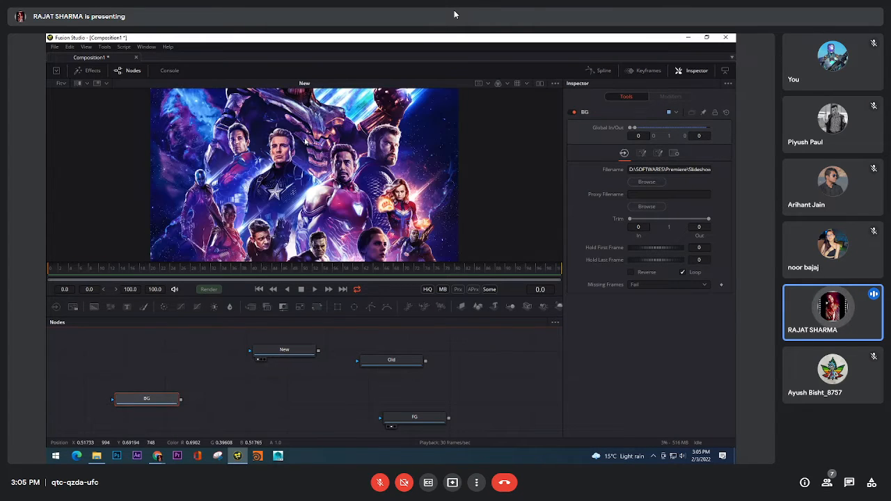
pyautogui.moveTo(157, 404); pyautogui.dragTo(195, 149)
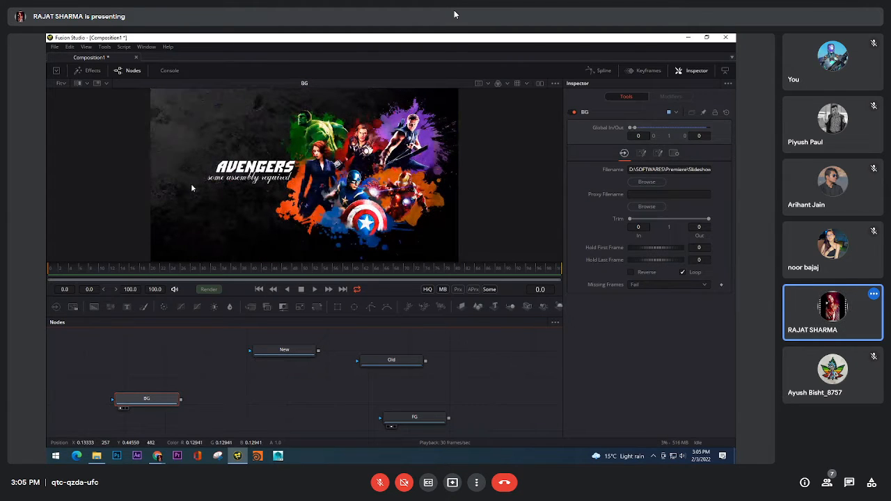
# Add a Merge node to the composition and place it level with the BG Loader, between BG and FG
pyautogui.click(263, 395)
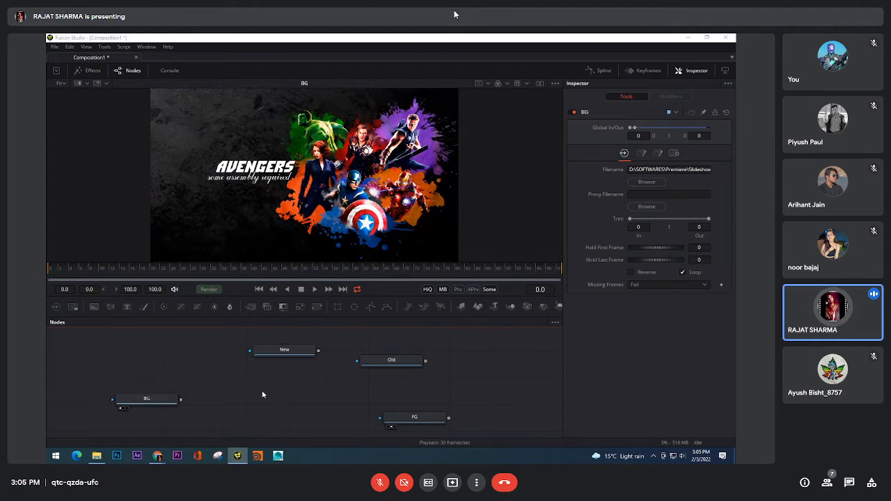
pyautogui.hotkey('shift', 'space')
pyautogui.write('load')
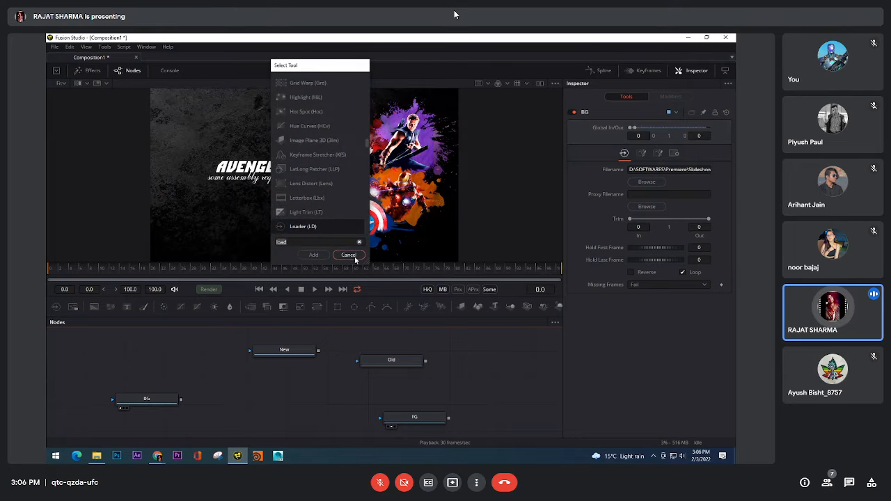
pyautogui.moveTo(299, 67); pyautogui.dragTo(306, 177)
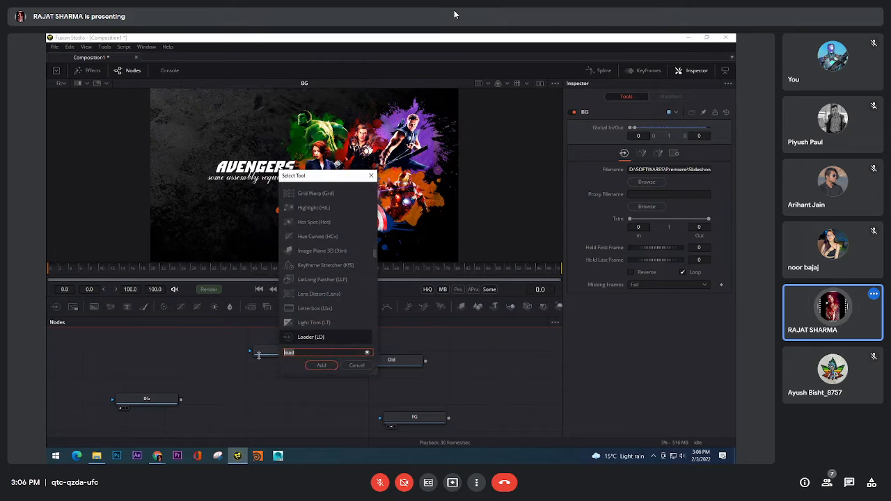
pyautogui.press('BackSpace')
pyautogui.press('BackSpace')
pyautogui.press('BackSpace')
pyautogui.press('BackSpace')
pyautogui.write('mer')
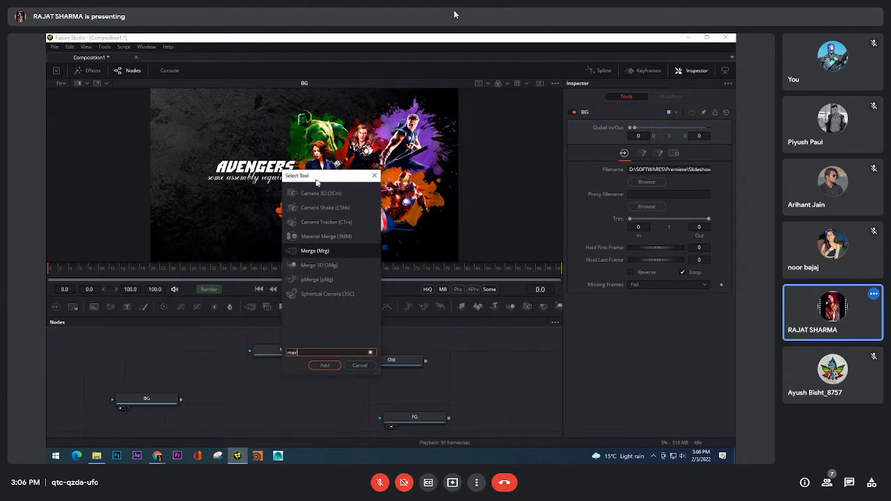
pyautogui.moveTo(313, 183); pyautogui.dragTo(392, 177)
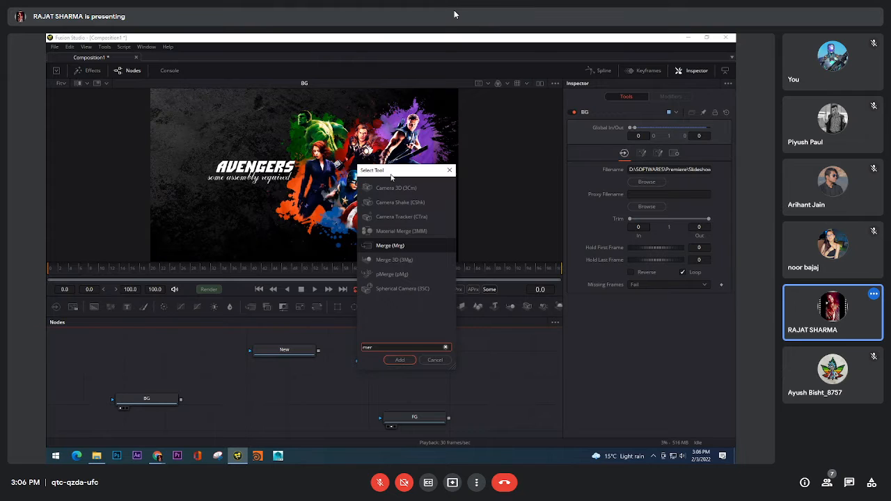
pyautogui.click(407, 361)
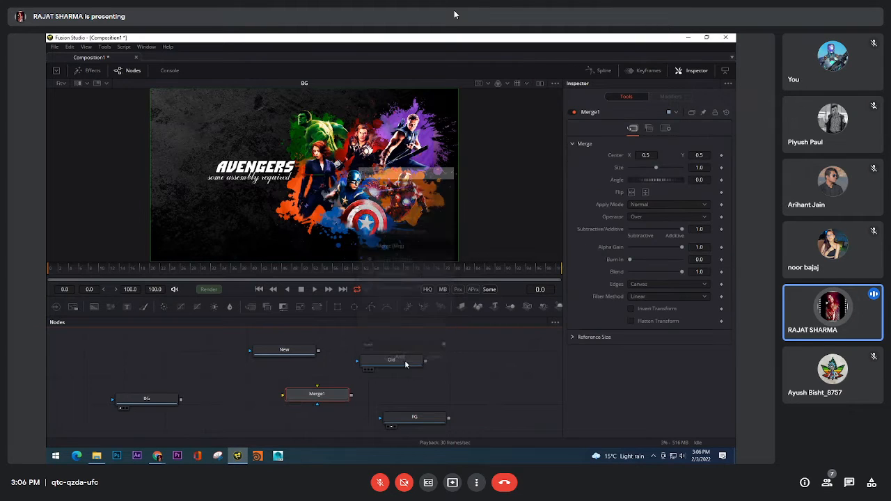
pyautogui.moveTo(319, 402); pyautogui.dragTo(284, 400)
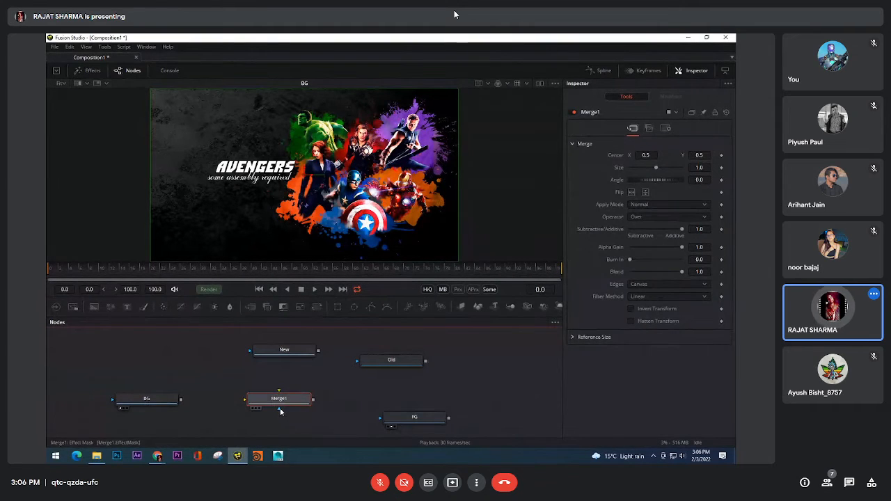
# Move the Old and FG Loaders together away from the Merge node, leaving only BG and New beside it
pyautogui.moveTo(281, 412); pyautogui.dragTo(362, 389)
pyautogui.moveTo(353, 340); pyautogui.dragTo(500, 416)
pyautogui.moveTo(345, 397); pyautogui.dragTo(422, 394)
pyautogui.moveTo(359, 389); pyautogui.dragTo(392, 396)
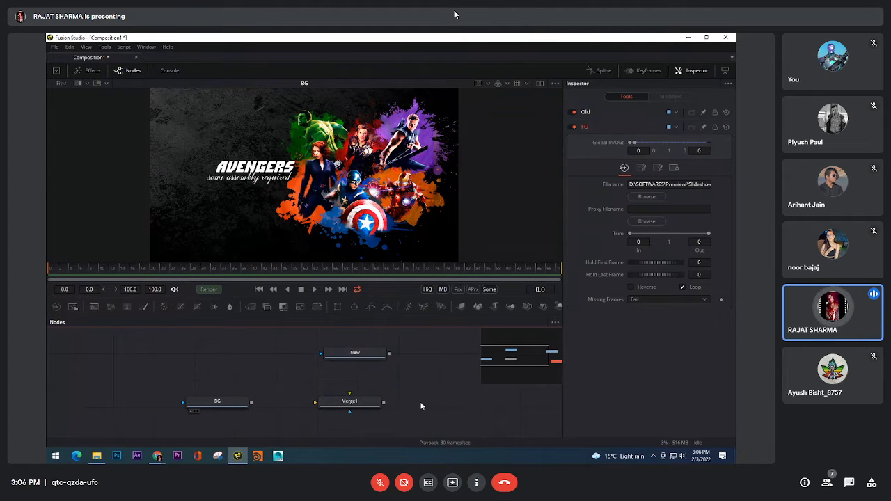
# Connect the BG Loader to the Merge node's background input and the New Loader to its foreground input, aligning Merge under New
pyautogui.moveTo(349, 411); pyautogui.dragTo(349, 393)
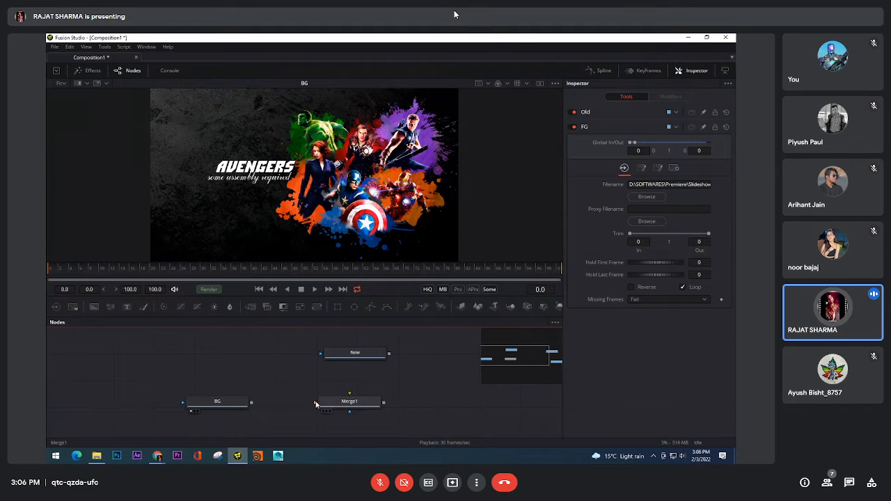
pyautogui.moveTo(350, 395); pyautogui.dragTo(272, 405)
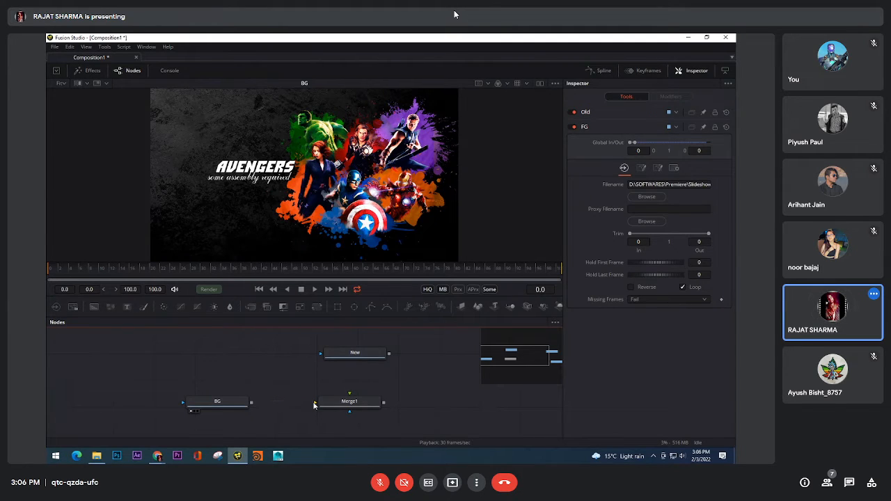
pyautogui.moveTo(314, 403); pyautogui.dragTo(252, 403)
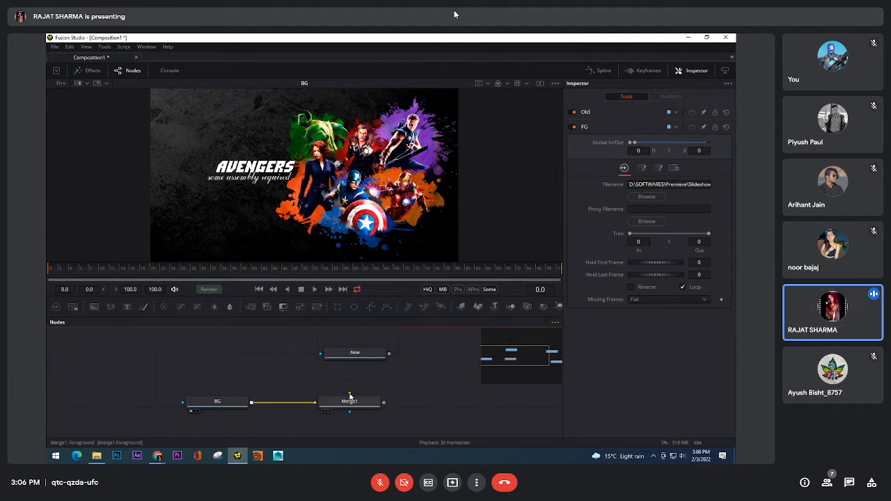
pyautogui.moveTo(349, 394); pyautogui.dragTo(381, 365)
pyautogui.moveTo(363, 401); pyautogui.dragTo(367, 400)
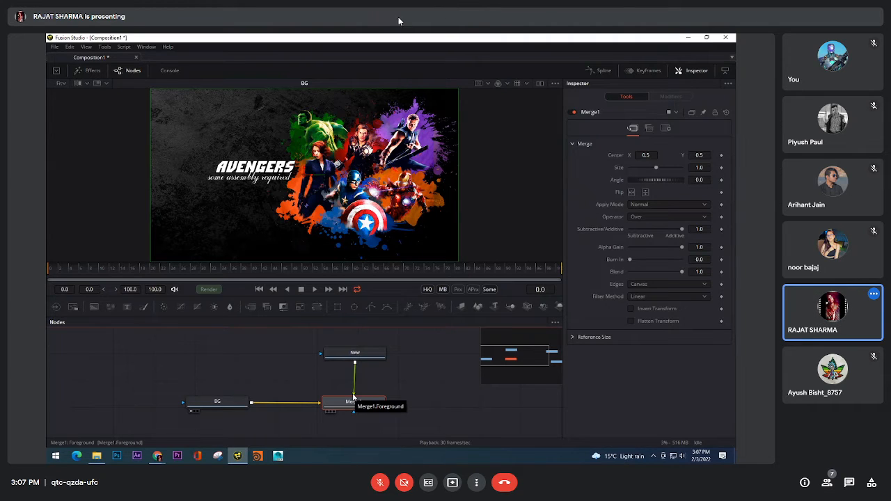
# Unmute the meeting microphone briefly and mute it again
pyautogui.click(380, 487)
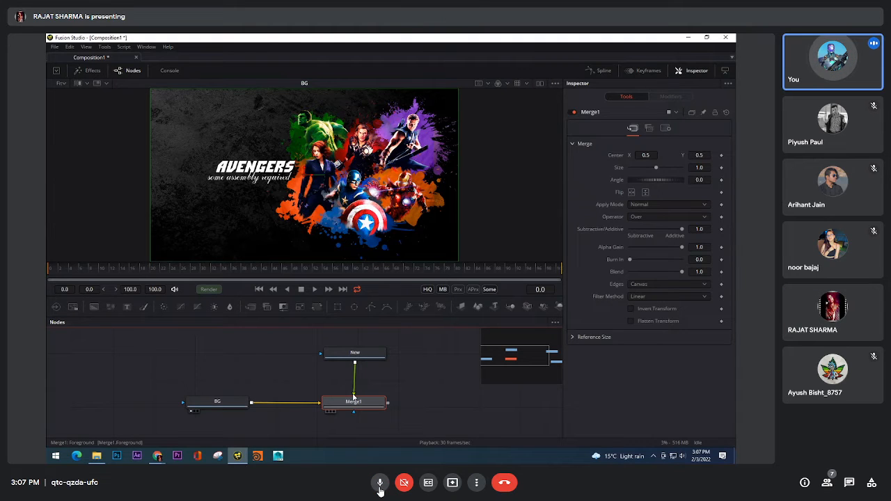
pyautogui.click(380, 487)
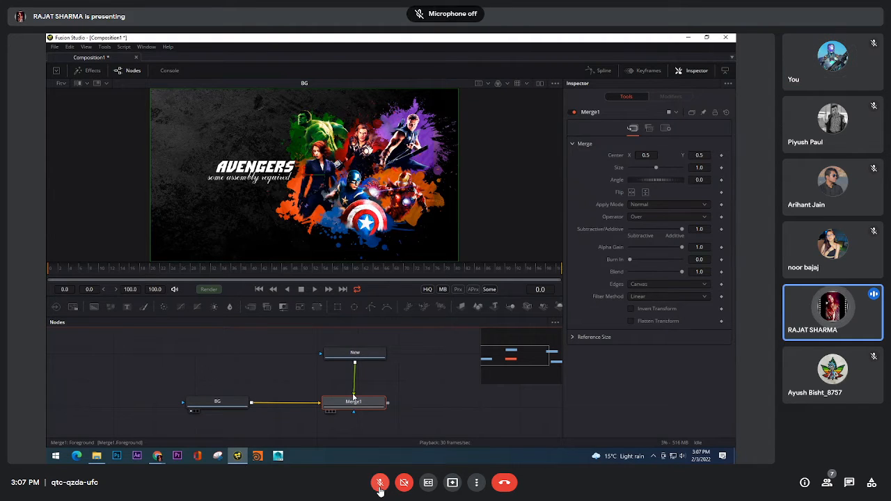
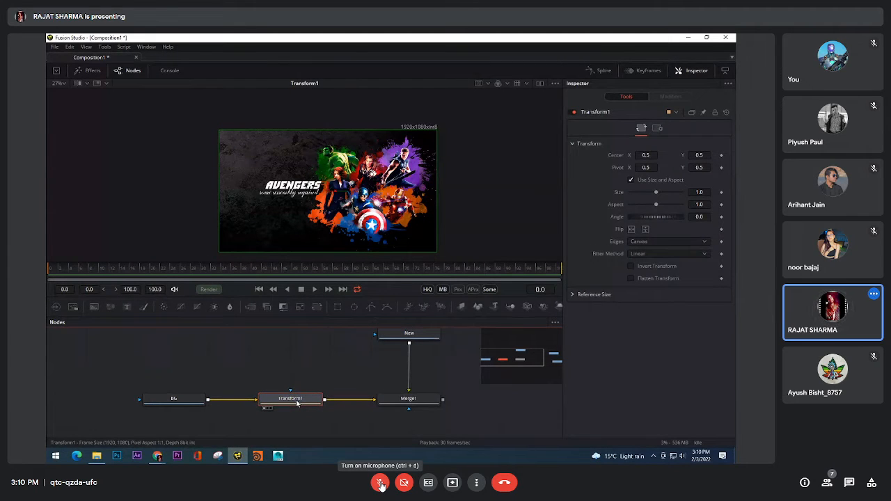
# Show the Merge node's output in the viewer and return the viewer to the Transform node's output
pyautogui.moveTo(303, 416); pyautogui.dragTo(300, 416)
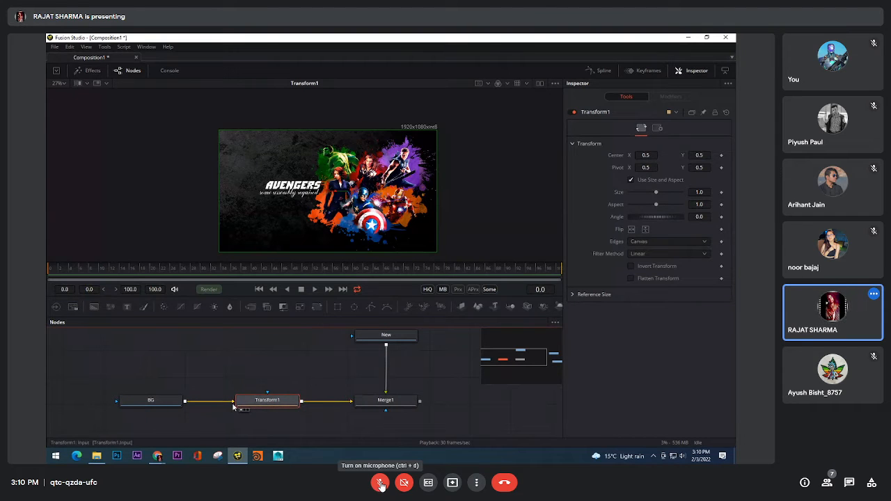
pyautogui.moveTo(267, 394); pyautogui.dragTo(267, 342)
pyautogui.moveTo(390, 401); pyautogui.dragTo(380, 223)
pyautogui.click(389, 402)
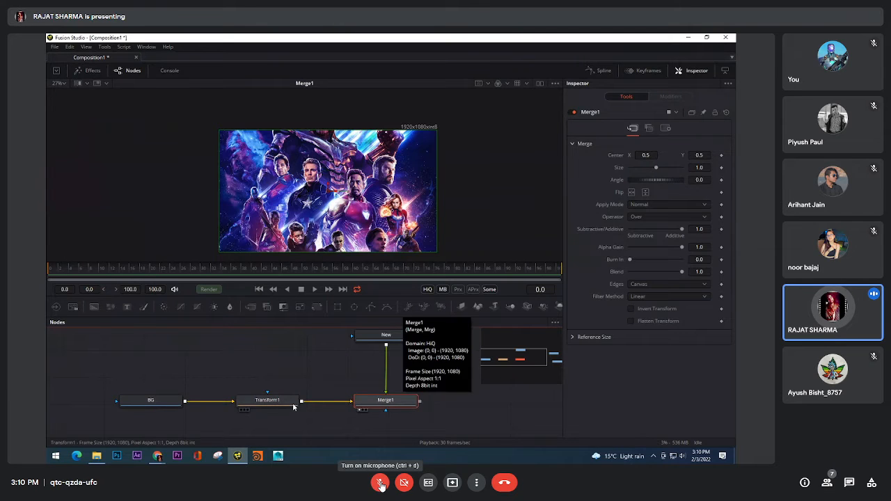
pyautogui.moveTo(267, 400); pyautogui.dragTo(327, 195)
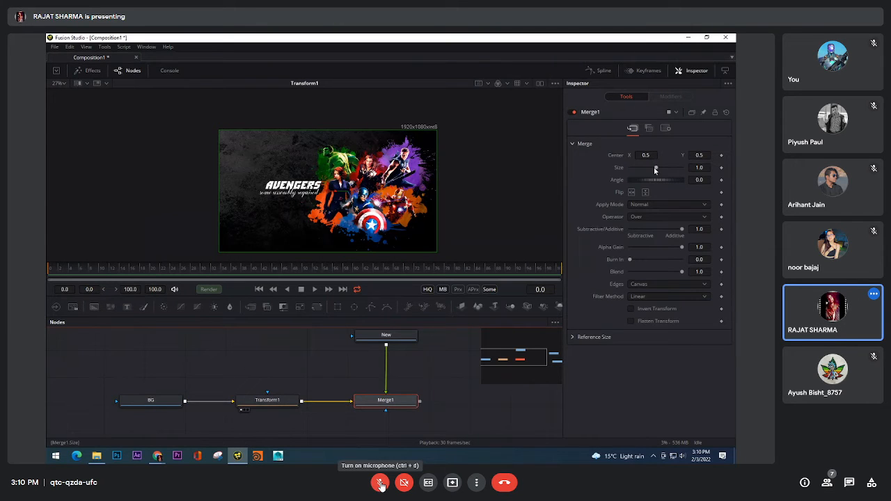
# Scale the Merge node's foreground to 0.69 and compare the BG Loader and Transform outputs in the viewer
pyautogui.moveTo(656, 167); pyautogui.dragTo(648, 170)
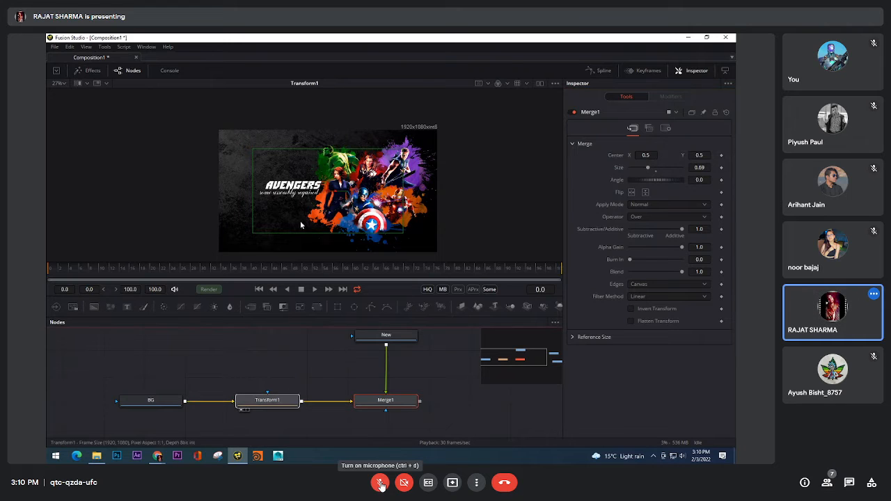
pyautogui.click(168, 405)
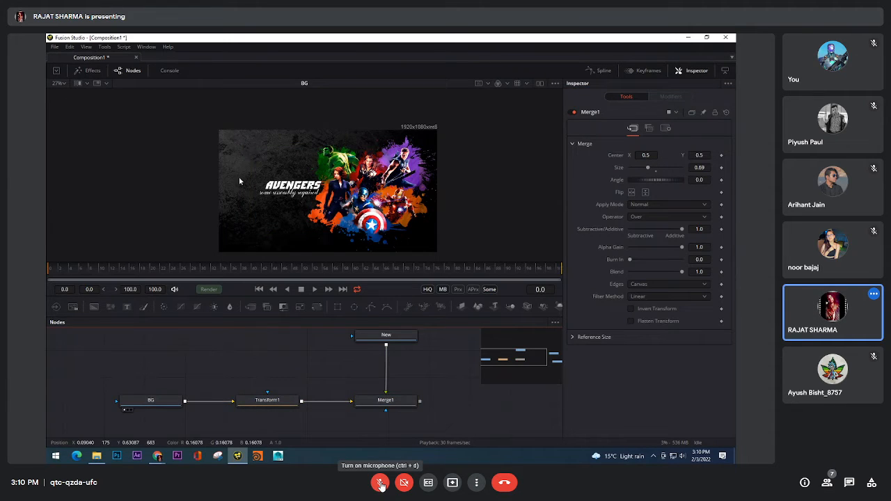
pyautogui.click(268, 401)
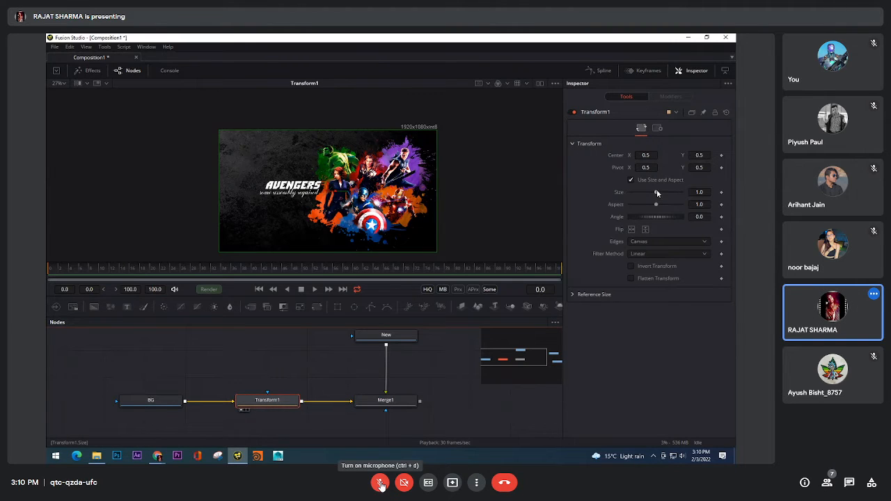
# Try scaling the Transform node's image to 0.66 and shifting it upward, restoring size 1.0 and undoing the shift
pyautogui.moveTo(657, 193)
pyautogui.mouseDown()
pyautogui.moveTo(633, 193)
pyautogui.moveTo(675, 186)
pyautogui.moveTo(637, 180)
pyautogui.moveTo(656, 184)
pyautogui.moveTo(656, 195)
pyautogui.mouseUp()
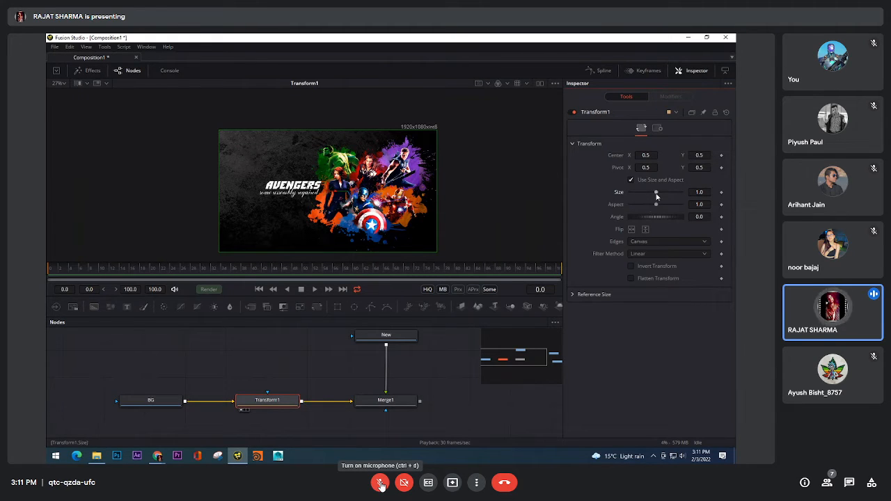
pyautogui.moveTo(656, 194); pyautogui.dragTo(647, 198)
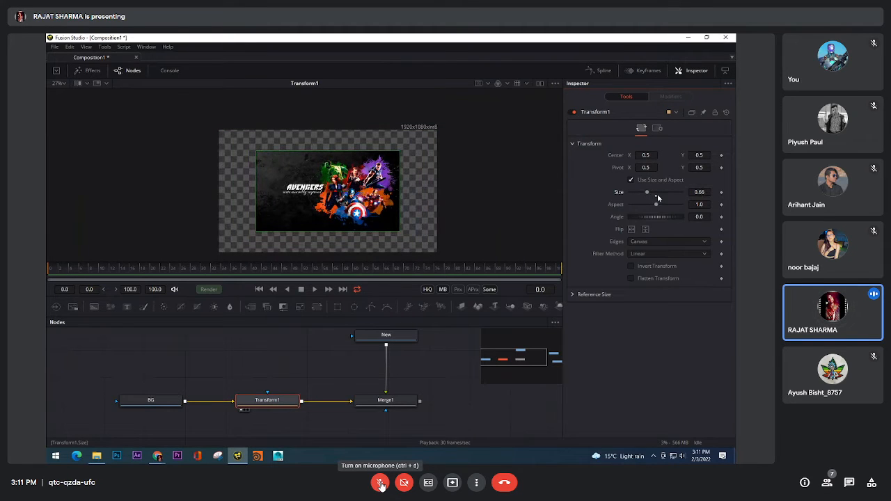
pyautogui.click(657, 196)
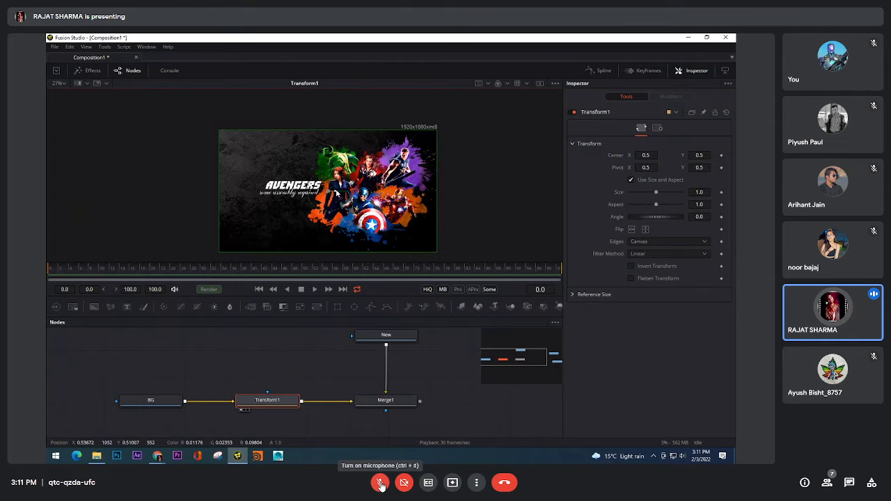
pyautogui.moveTo(335, 193); pyautogui.dragTo(333, 164)
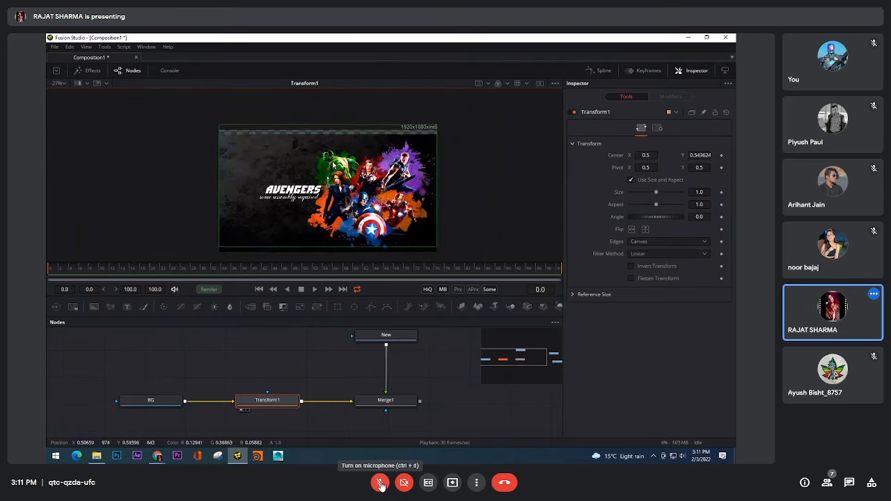
pyautogui.hotkey('ctrl', 'z')
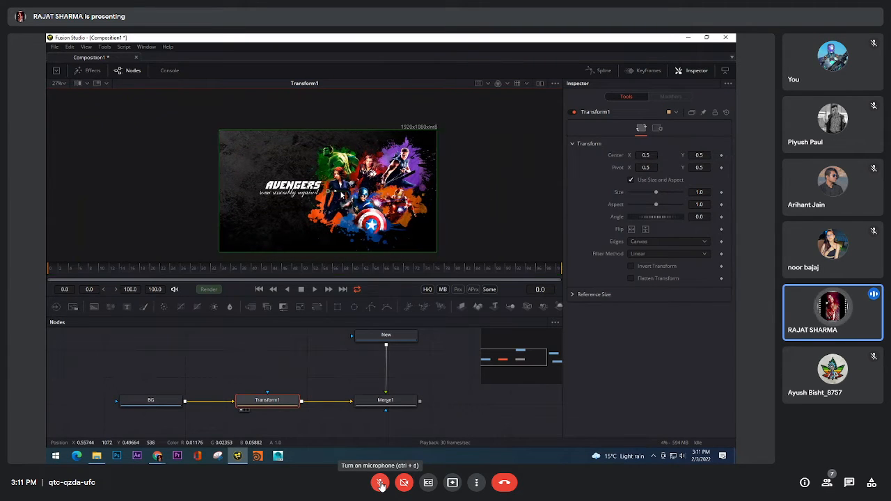
# Set the Transform node's horizontal pivot to 0.0 and try its size and angle around that pivot
pyautogui.moveTo(652, 168); pyautogui.dragTo(652, 167)
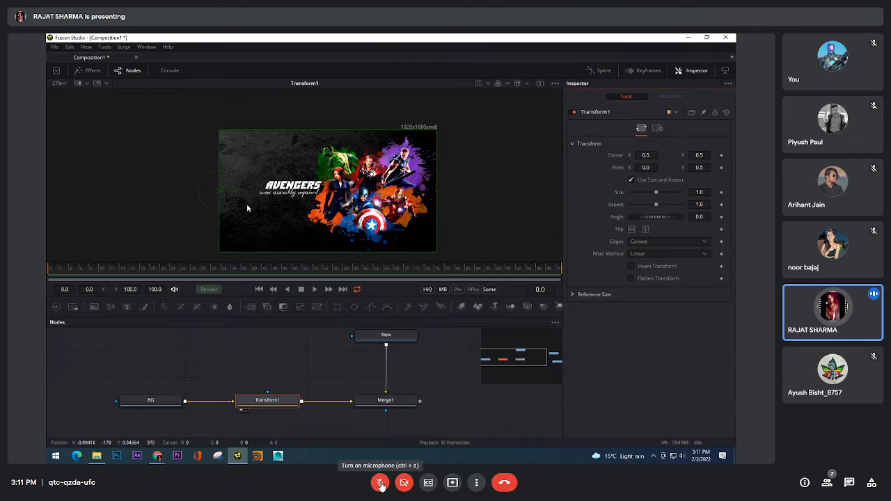
pyautogui.moveTo(657, 193); pyautogui.dragTo(656, 217)
# Try the horizontal and vertical flips on the Transform node, switching both off again
pyautogui.click(634, 230)
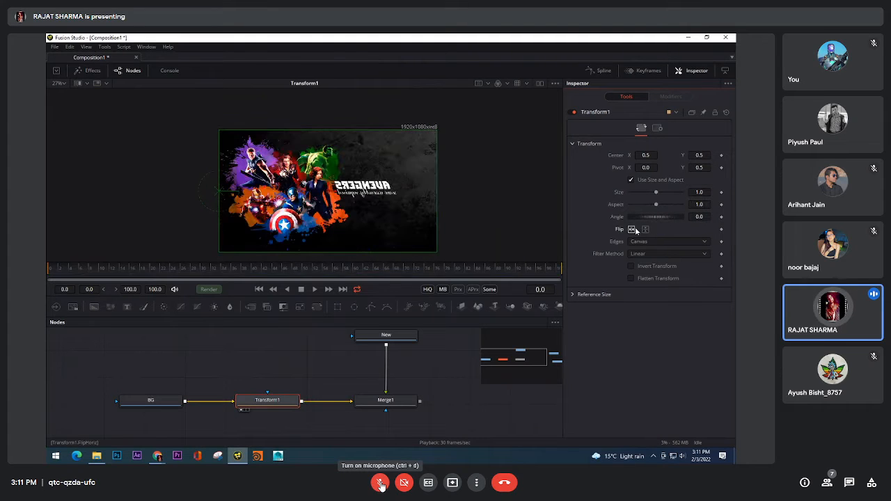
pyautogui.click(645, 230)
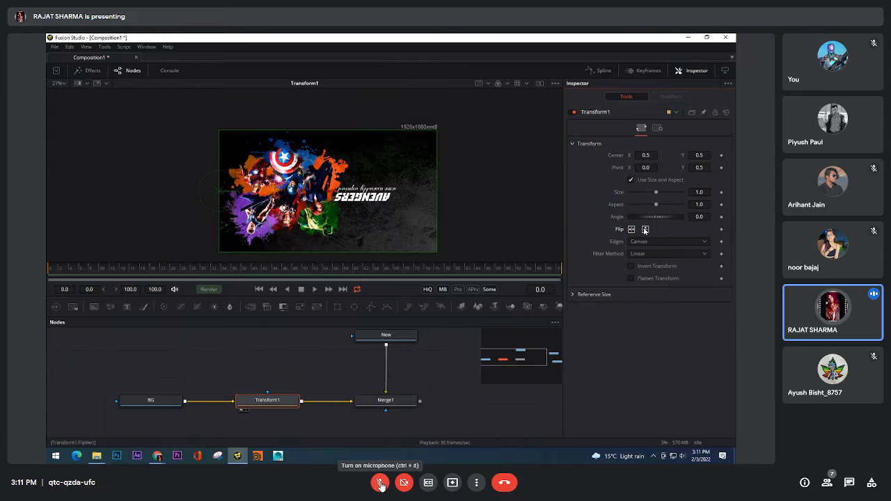
pyautogui.click(645, 230)
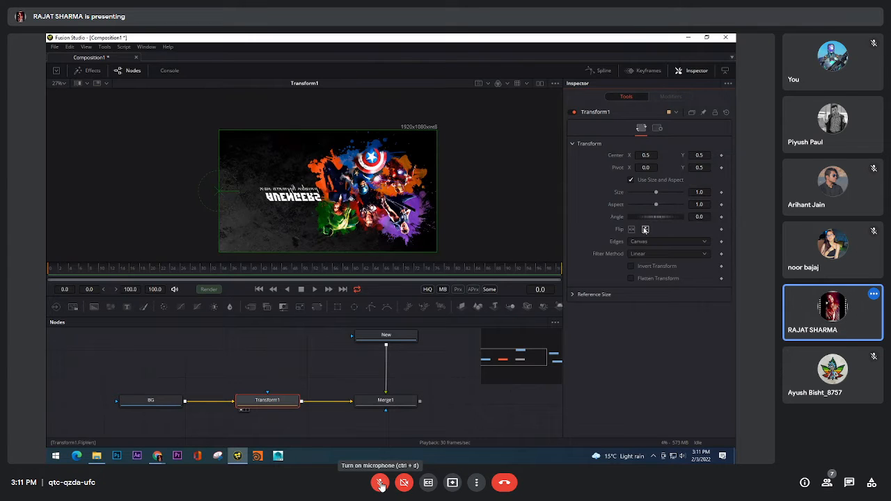
pyautogui.click(645, 229)
pyautogui.rightClick(645, 232)
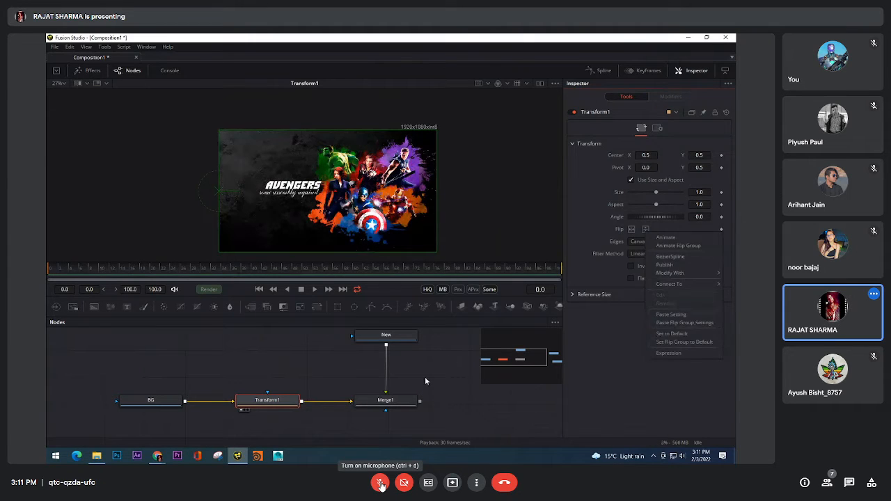
pyautogui.click(597, 247)
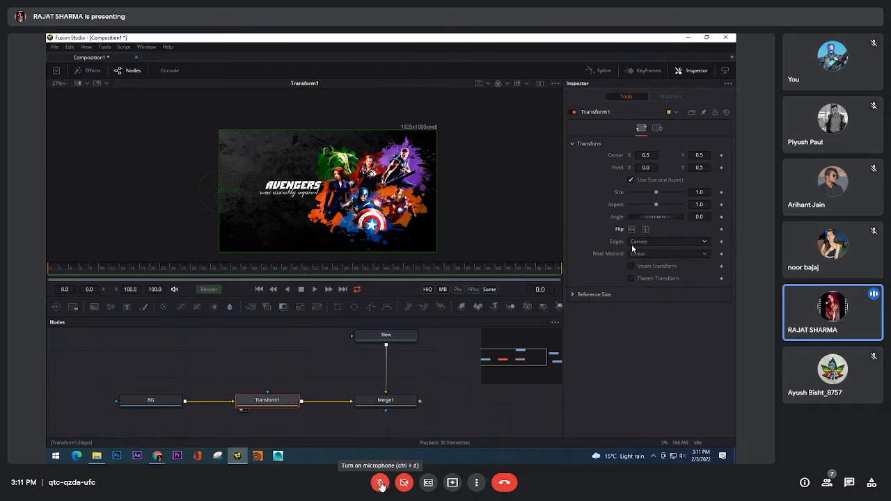
# Set the Transform node's horizontal pivot to 0.5 and try its size, leaving it at 1.0
pyautogui.click(653, 168)
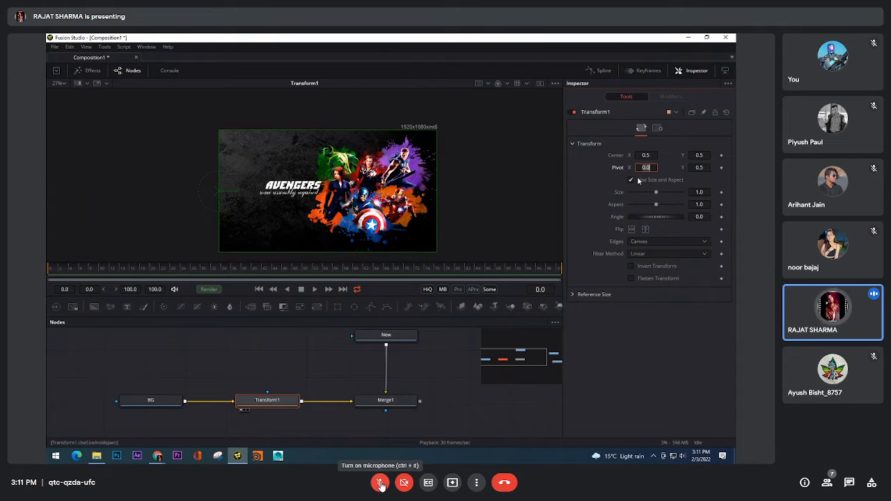
pyautogui.write('0.5')
pyautogui.press('Tab')
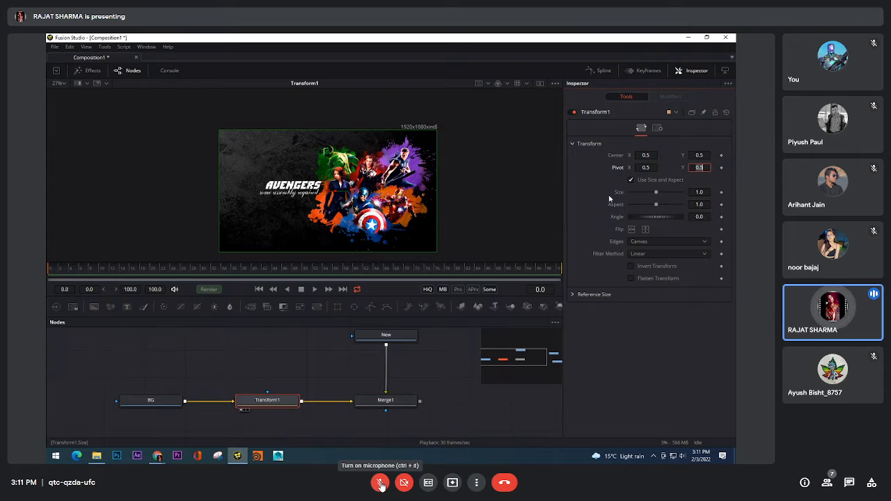
pyautogui.moveTo(656, 193)
pyautogui.mouseDown()
pyautogui.moveTo(646, 192)
pyautogui.moveTo(657, 194)
pyautogui.mouseUp()
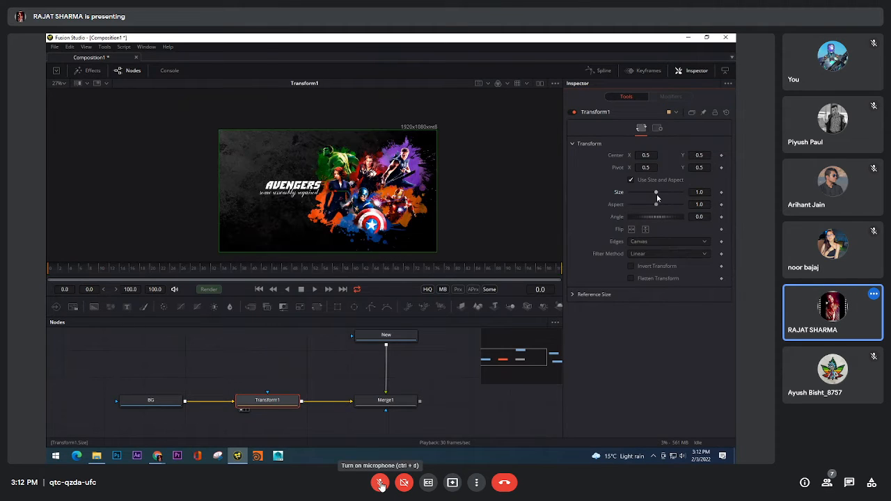
# Show the Merge node's output in the viewer and scale the Transform node's background image to 0.83
pyautogui.click(385, 401)
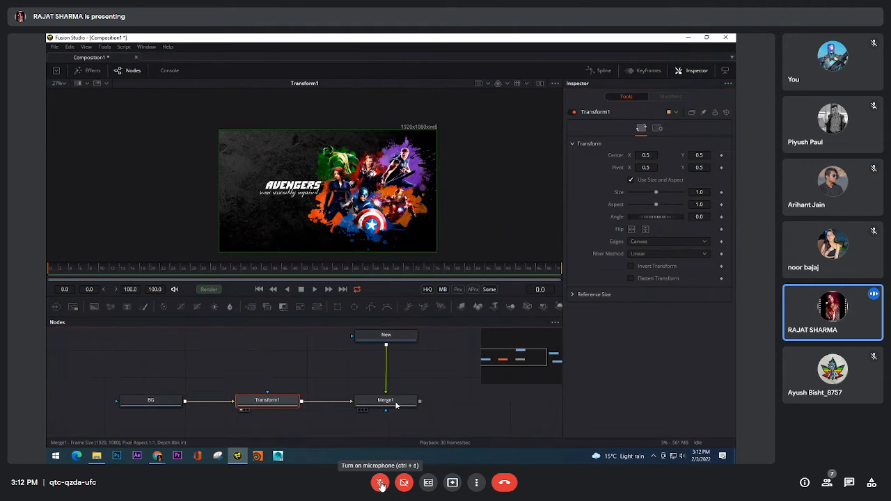
pyautogui.press('1')
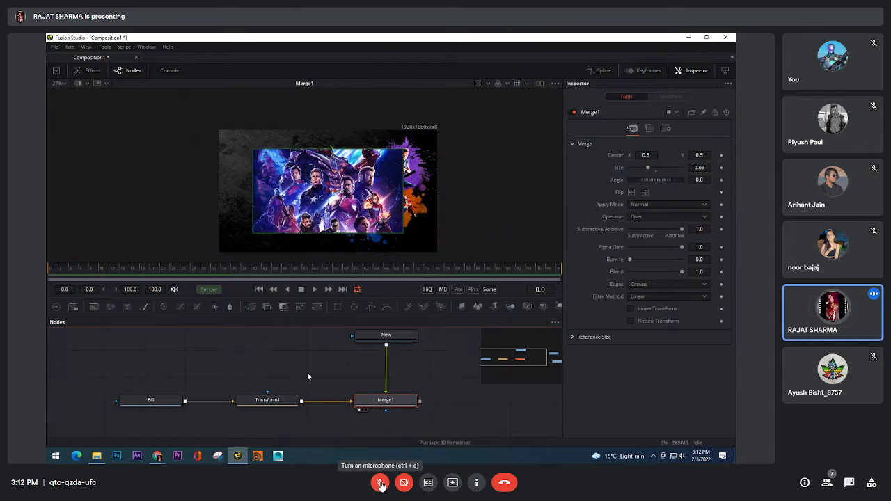
pyautogui.click(288, 402)
pyautogui.click(288, 401)
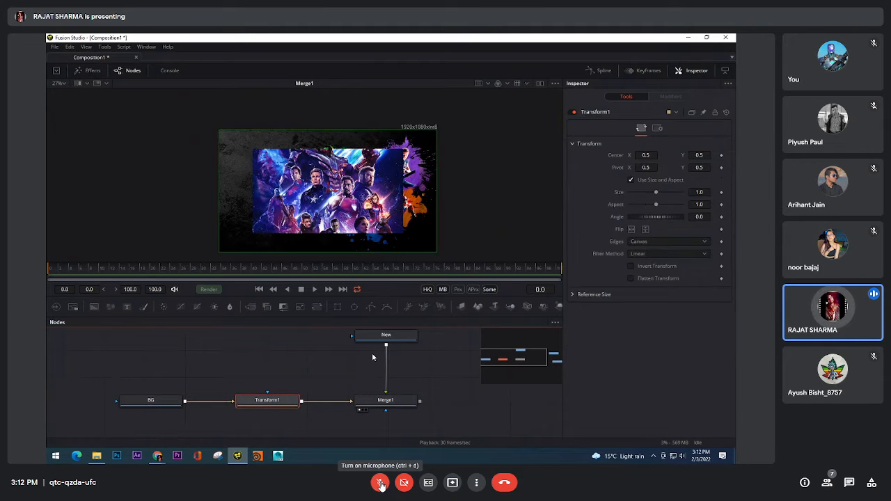
pyautogui.moveTo(656, 195); pyautogui.dragTo(652, 193)
# Reset the Merge and Transform sizes to 1.0 and show the Transform node's output in the viewer
pyautogui.click(395, 404)
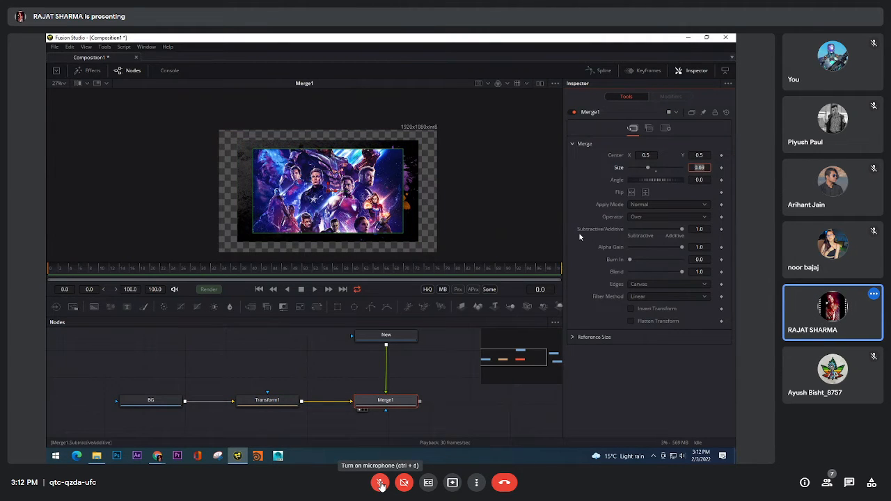
pyautogui.doubleClick(656, 169)
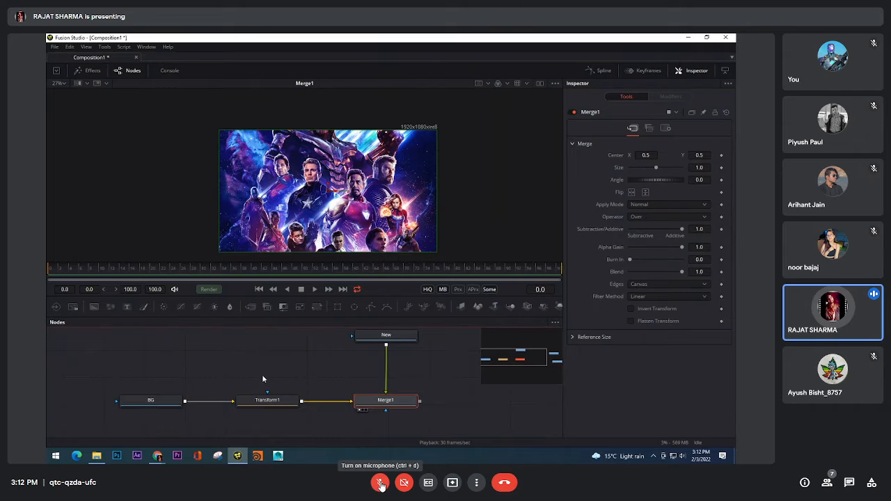
pyautogui.moveTo(271, 400); pyautogui.dragTo(290, 200)
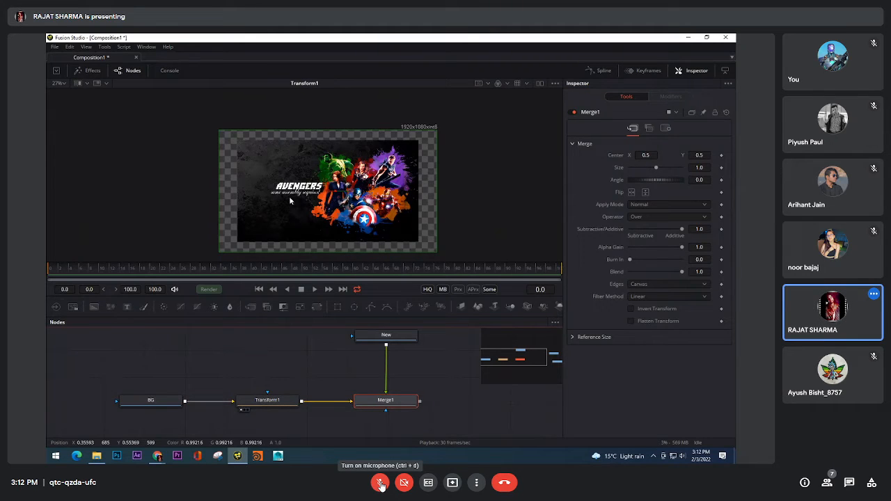
pyautogui.click(280, 398)
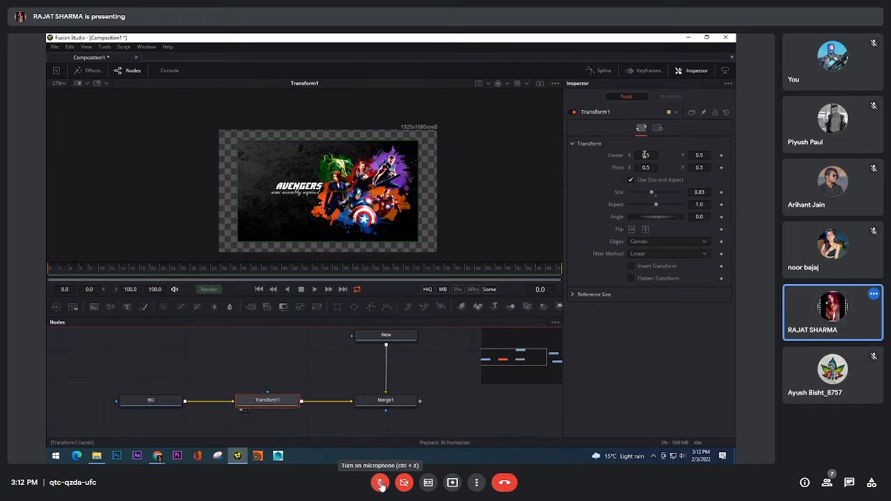
pyautogui.doubleClick(658, 196)
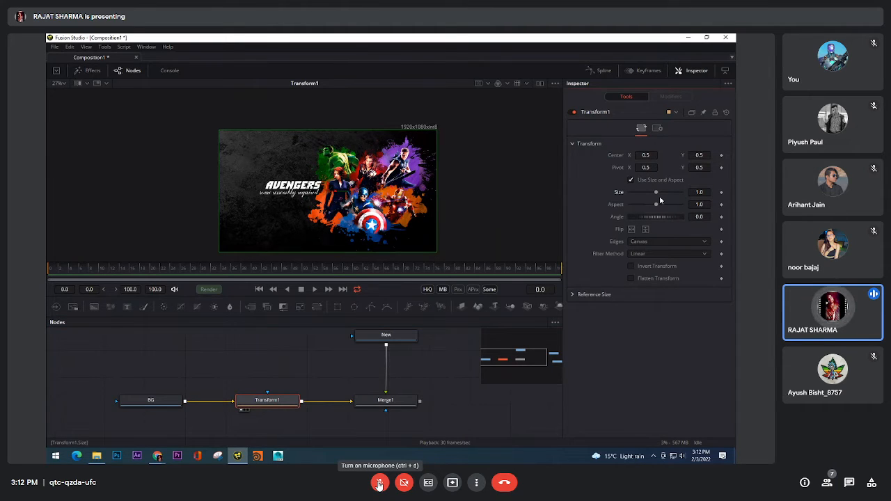
# Turn the meeting microphone on to speak and turn it off again
pyautogui.click(379, 484)
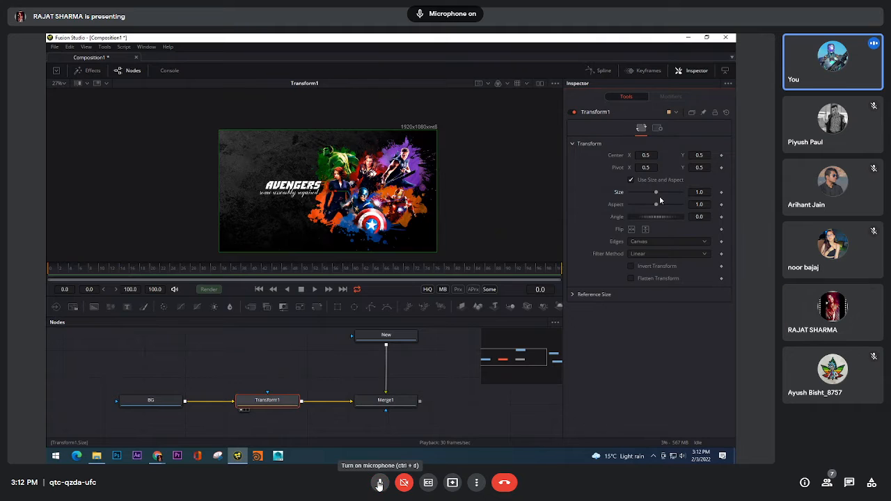
pyautogui.click(380, 484)
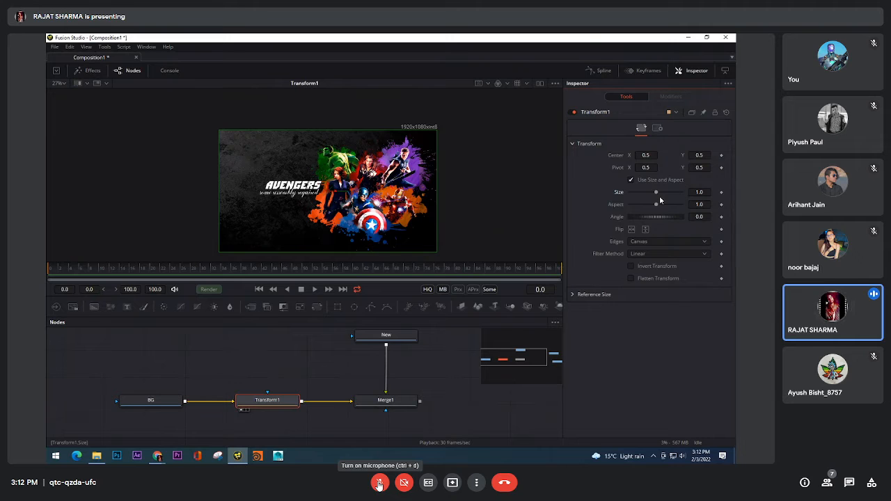
# Switch to the open Chrome window
pyautogui.click(159, 457)
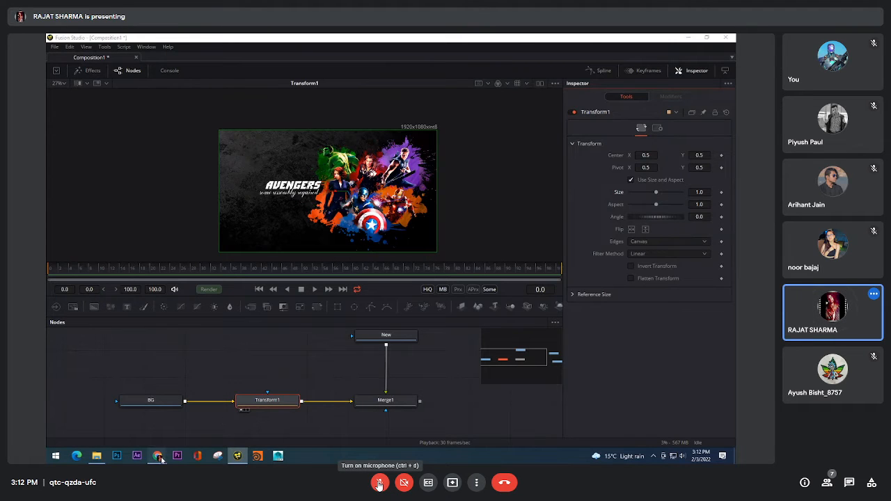
pyautogui.click(148, 419)
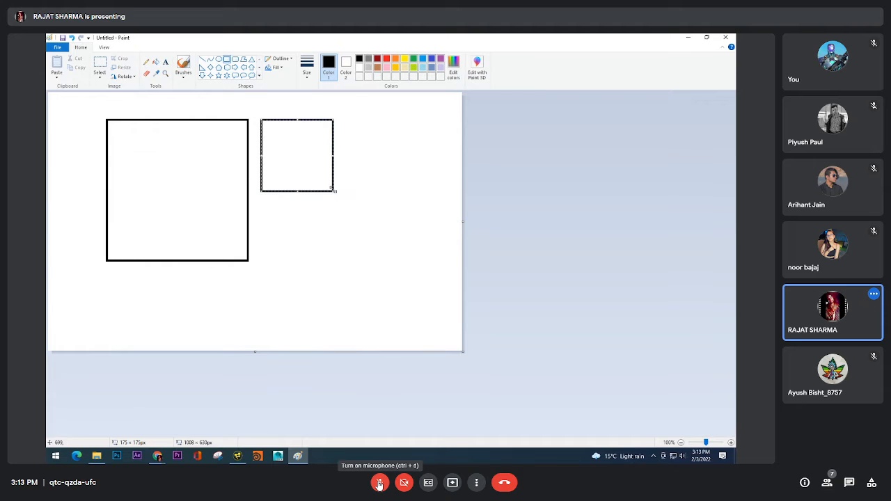
# Activate the Brush tool in Paint for freehand drawing on the canvas with the two squares
pyautogui.click(184, 75)
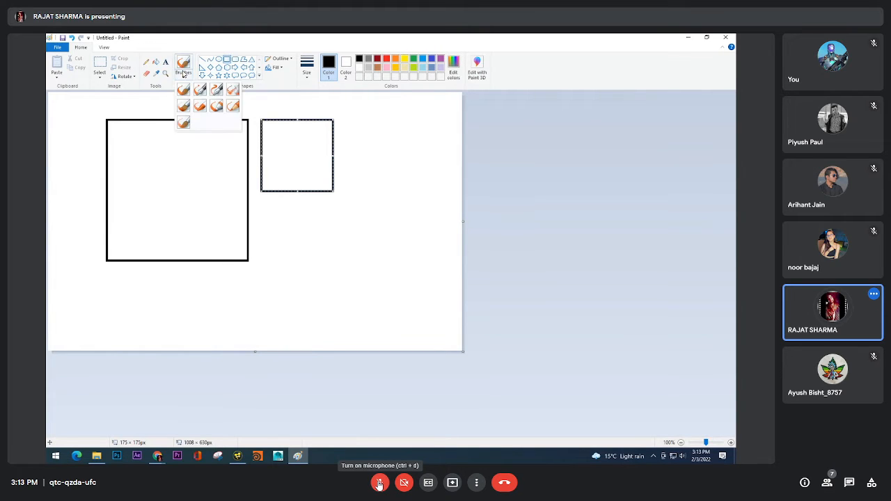
pyautogui.rightClick(183, 70)
pyautogui.click(182, 64)
pyautogui.rightClick(182, 64)
pyautogui.click(179, 67)
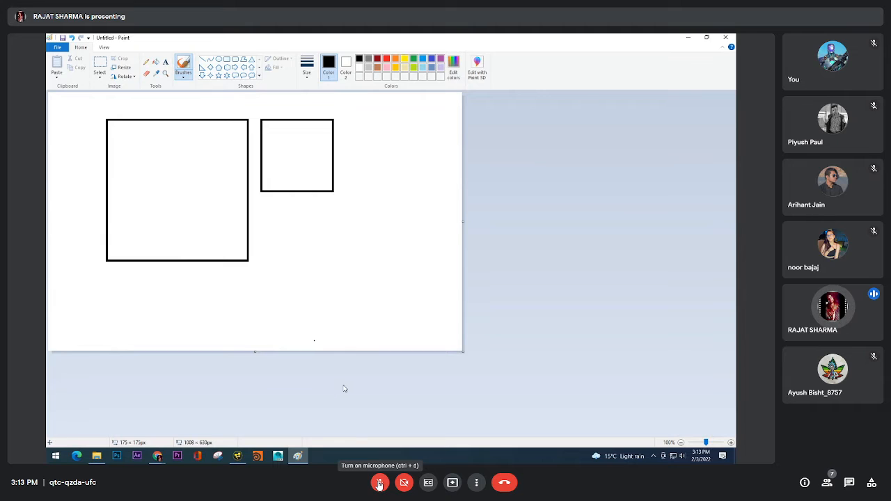
# Bring up the Google Meet window, and turn the meeting microphone on to speak and off again
pyautogui.click(158, 456)
pyautogui.click(126, 419)
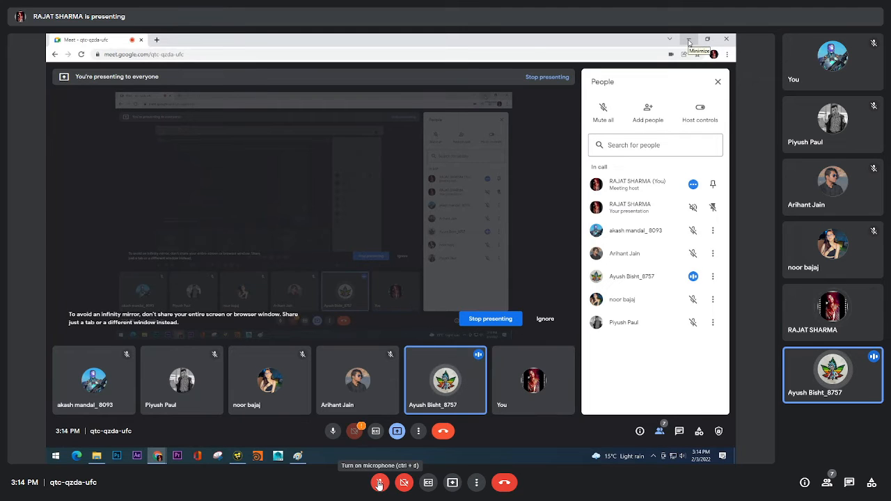
pyautogui.click(380, 483)
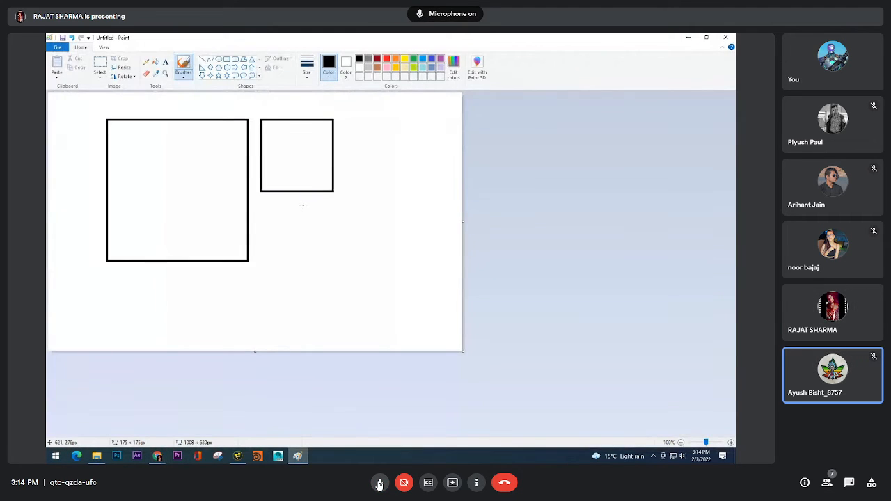
pyautogui.click(380, 483)
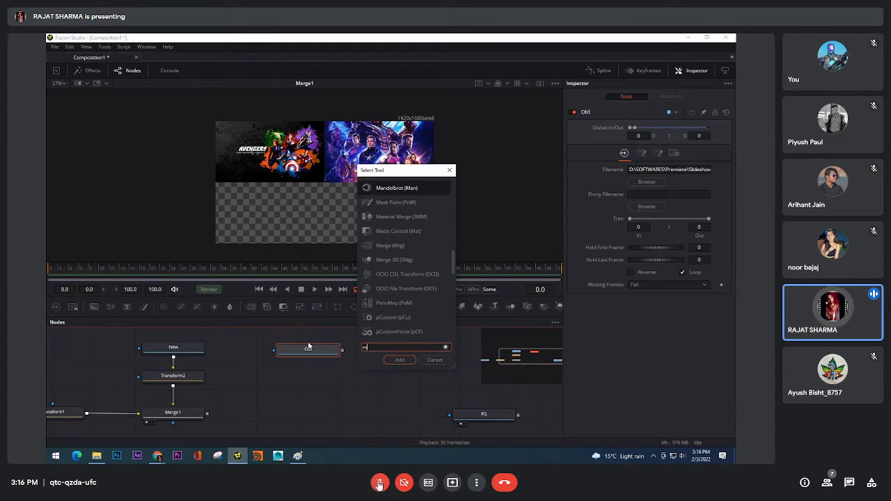
# Add a Merge node with Merge1's output as background and the Old loader as foreground, and show its output in the viewer
pyautogui.click(400, 360)
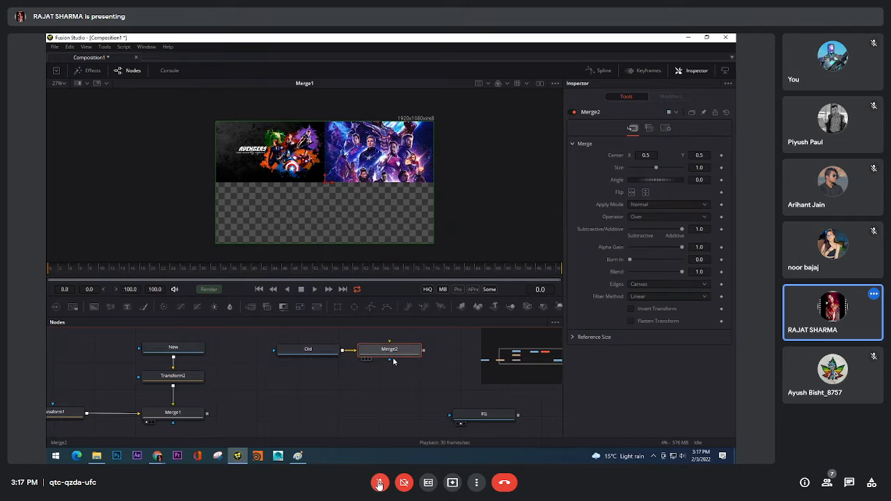
pyautogui.moveTo(348, 352); pyautogui.dragTo(207, 414)
pyautogui.moveTo(303, 403); pyautogui.dragTo(307, 354)
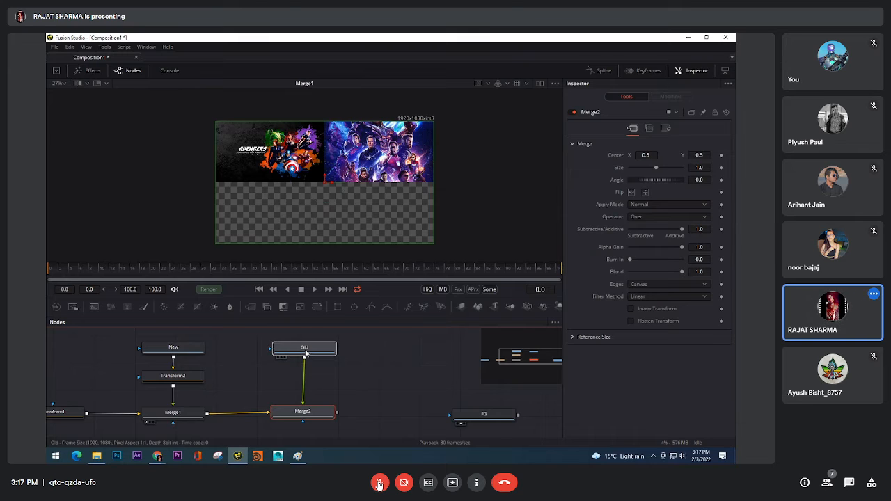
pyautogui.click(306, 354)
pyautogui.click(279, 422)
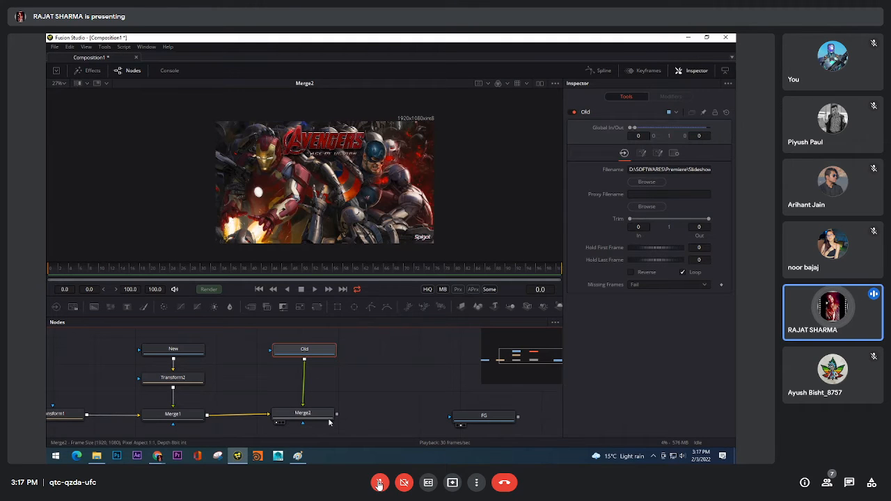
# Select the Merge2 node and open its Size value for editing
pyautogui.click(307, 413)
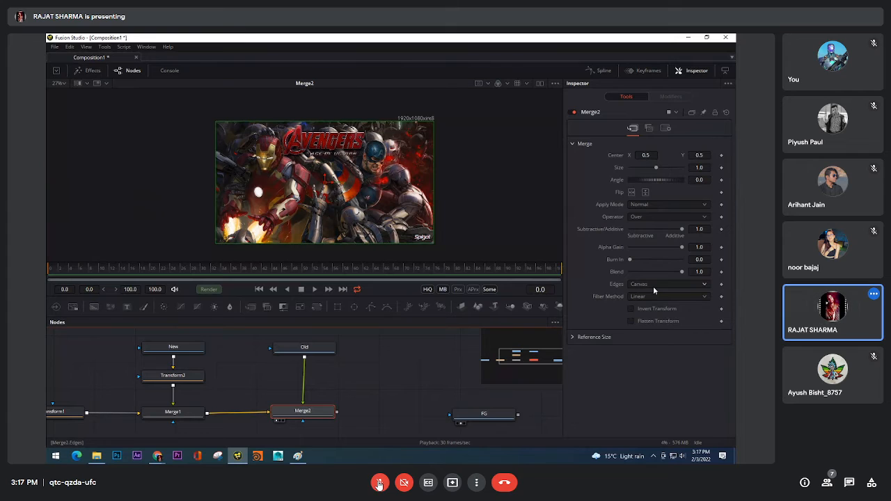
pyautogui.click(571, 145)
pyautogui.click(572, 146)
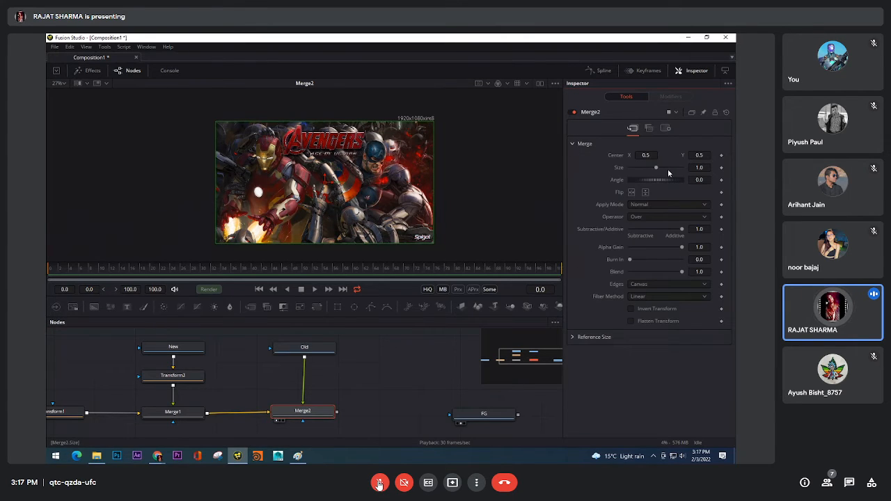
pyautogui.click(708, 168)
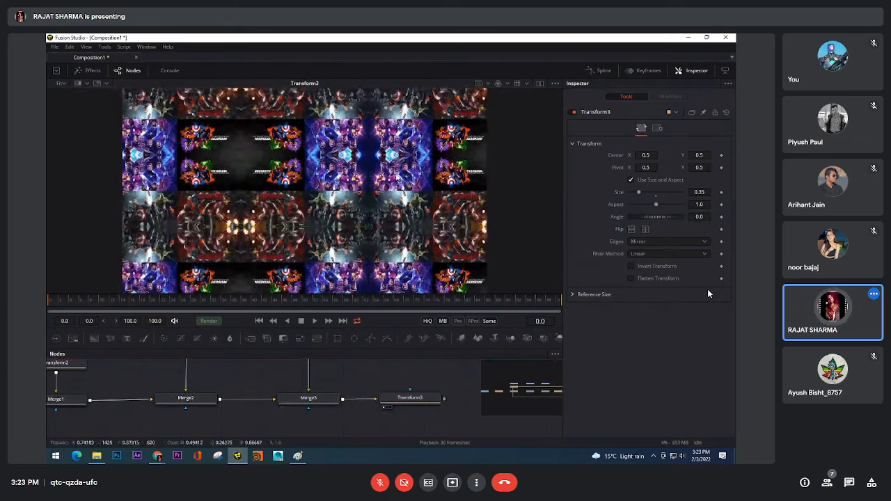
# Compare the outputs of Merge3 and Transform3 by showing each node in the viewer in turn
pyautogui.scroll(-2, 388, 179)
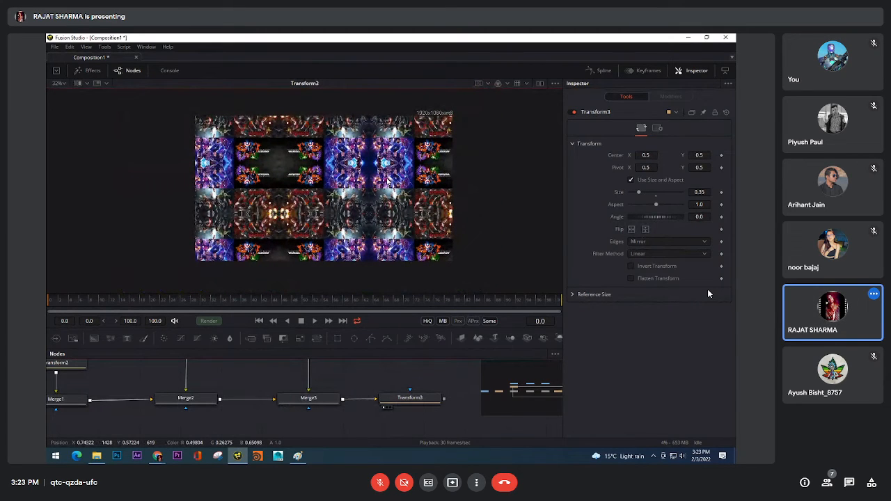
pyautogui.scroll(1, 388, 179)
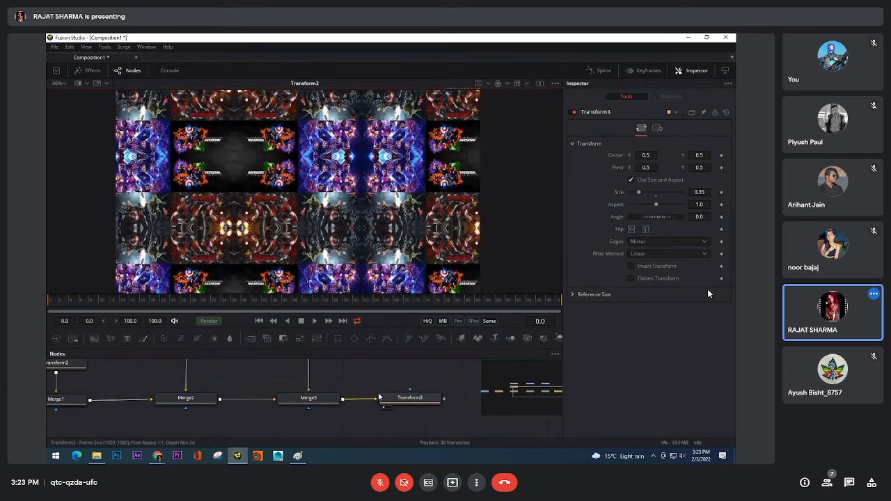
pyautogui.moveTo(337, 402); pyautogui.dragTo(342, 237)
pyautogui.moveTo(413, 399); pyautogui.dragTo(376, 230)
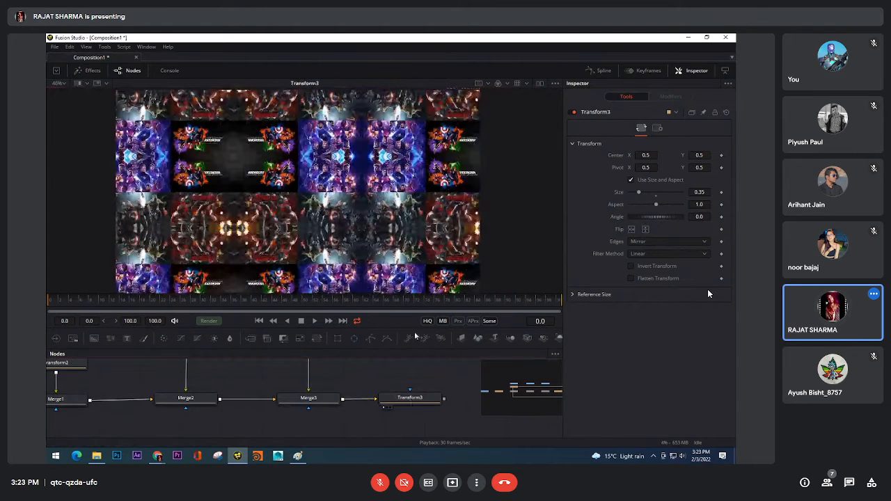
pyautogui.click(424, 399)
pyautogui.moveTo(438, 386); pyautogui.dragTo(387, 385)
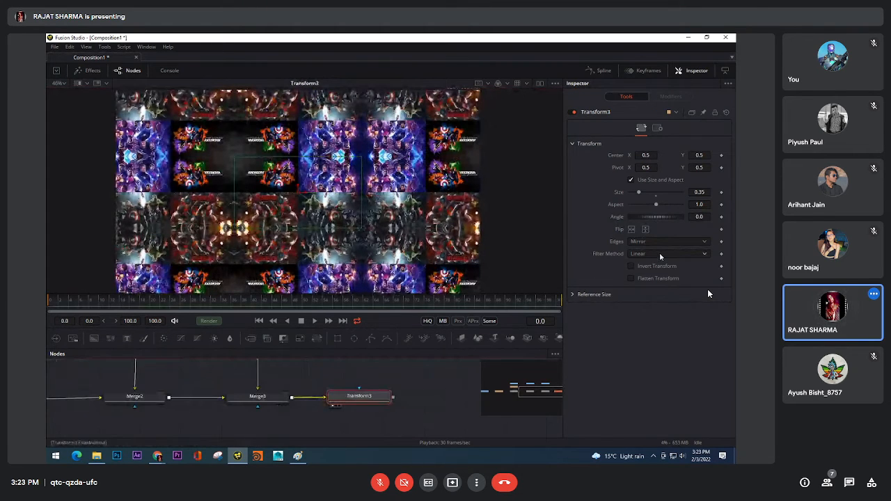
pyautogui.click(419, 378)
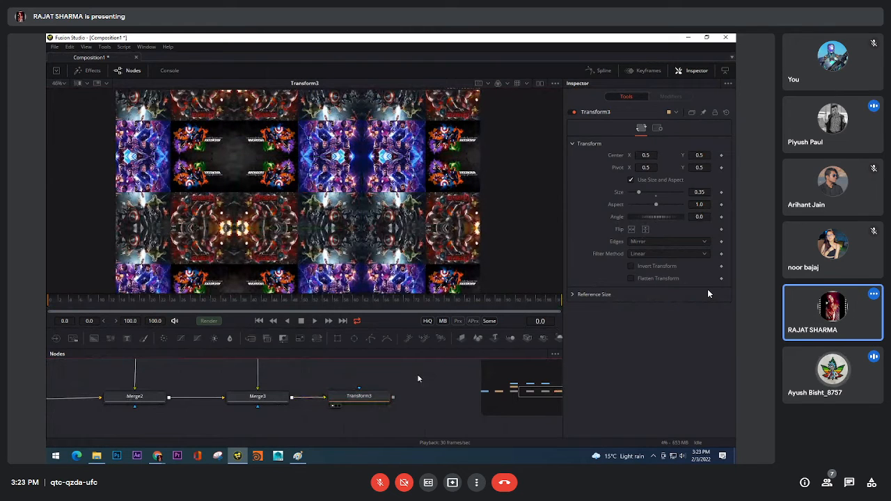
pyautogui.moveTo(419, 378); pyautogui.dragTo(394, 373)
pyautogui.moveTo(245, 402); pyautogui.dragTo(247, 204)
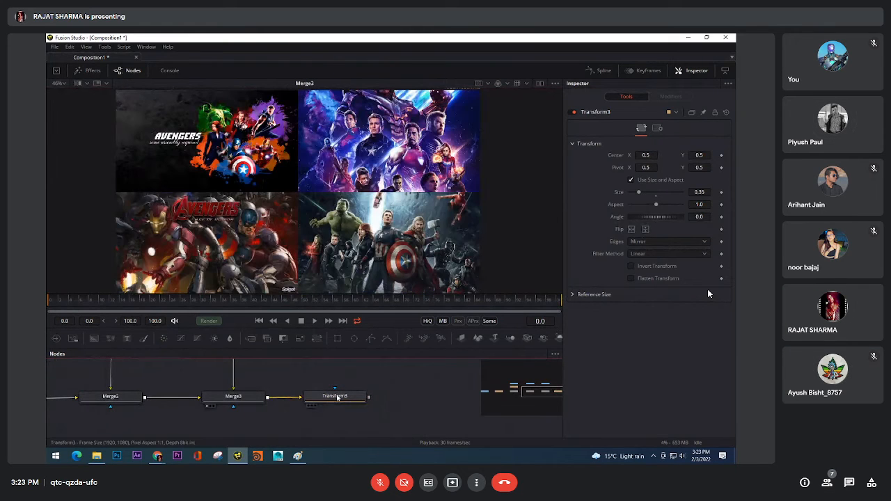
pyautogui.moveTo(336, 398); pyautogui.dragTo(339, 182)
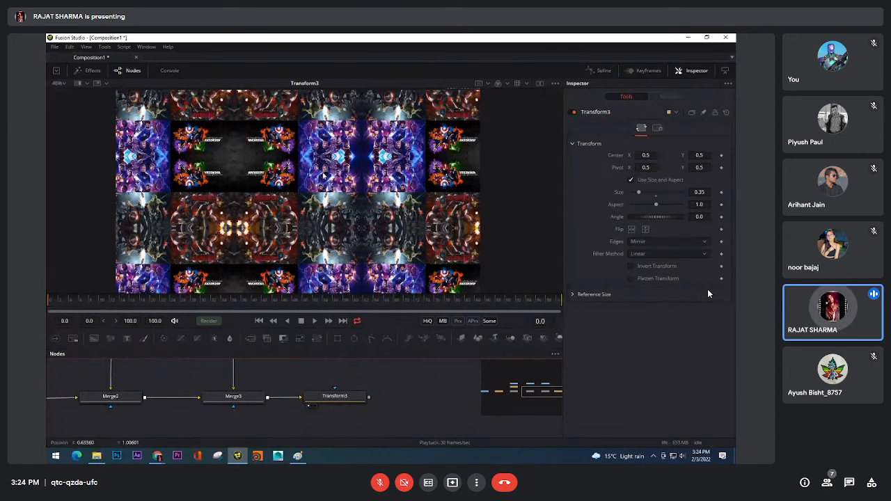
# Select all the nodes of the finished tree in the node area, from BG through Transform3
pyautogui.scroll(-5, 391, 376)
pyautogui.moveTo(392, 384); pyautogui.dragTo(429, 400)
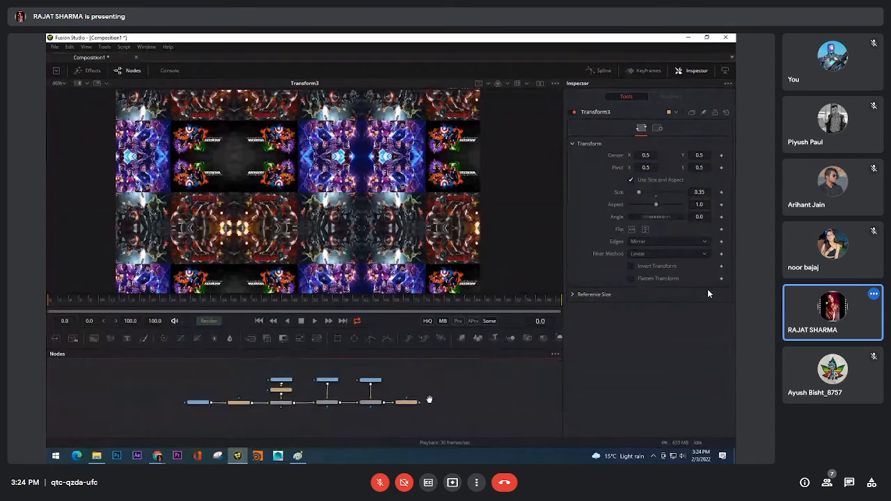
pyautogui.scroll(2, 410, 392)
pyautogui.moveTo(102, 370); pyautogui.dragTo(447, 424)
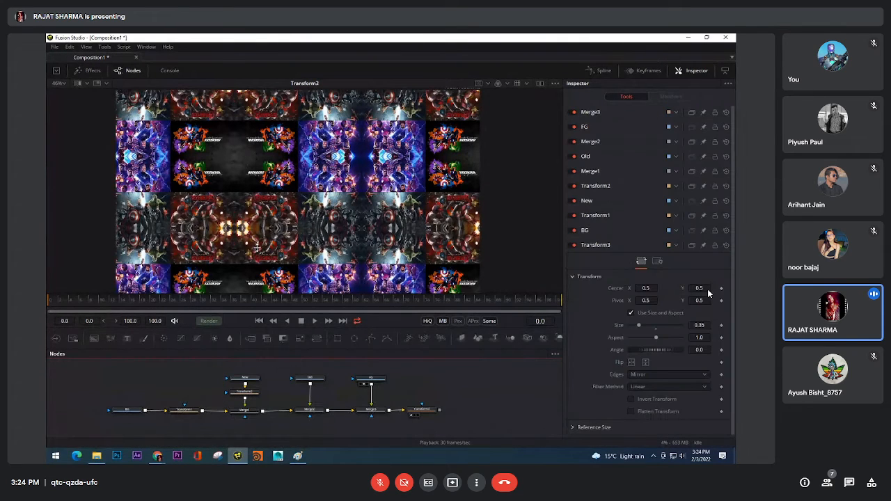
# Create a new composition, look back at Composition1 and return to the new one
pyautogui.click(54, 47)
pyautogui.click(60, 64)
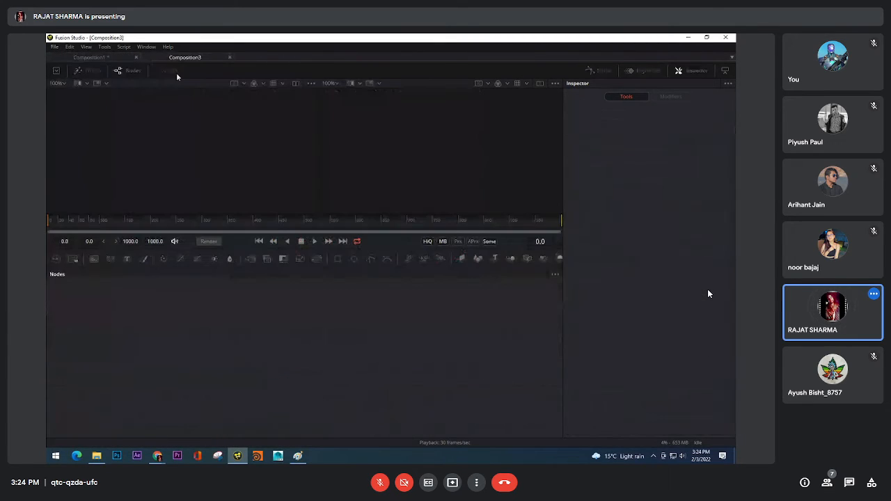
pyautogui.click(106, 58)
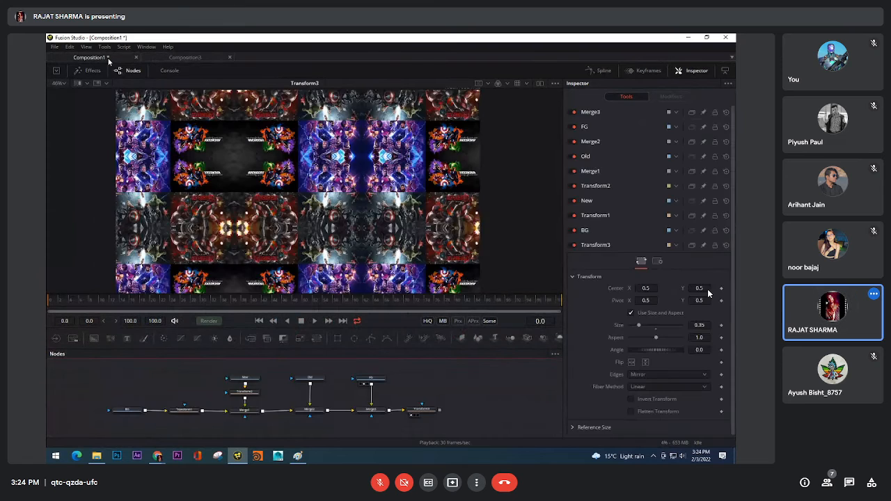
pyautogui.click(174, 60)
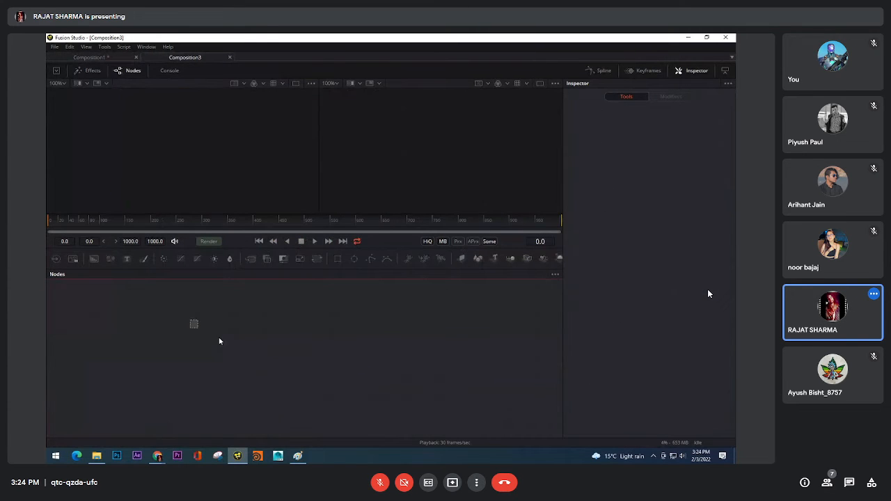
# Switch to File Explorer and browse from the Slideshow folder to the Heli folder in D:\SOFTWARES\Nuke
pyautogui.hotkey('alt', 'Tab')
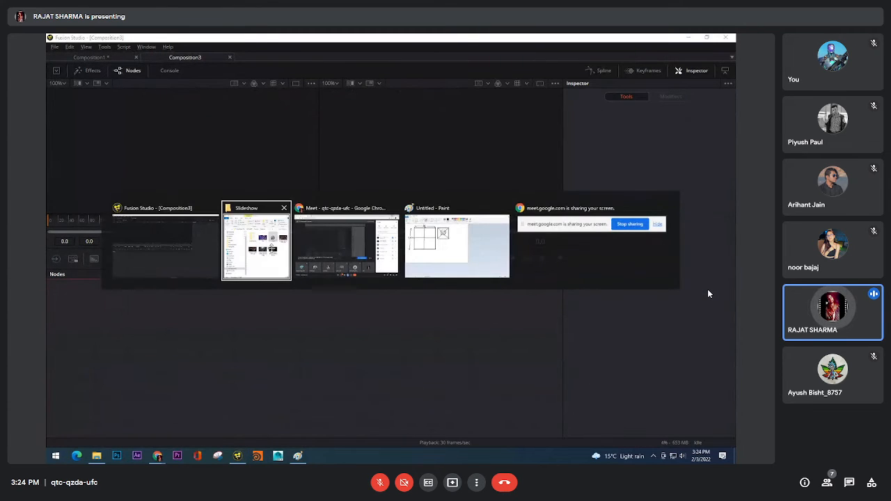
pyautogui.hotkey('alt', 'Up')
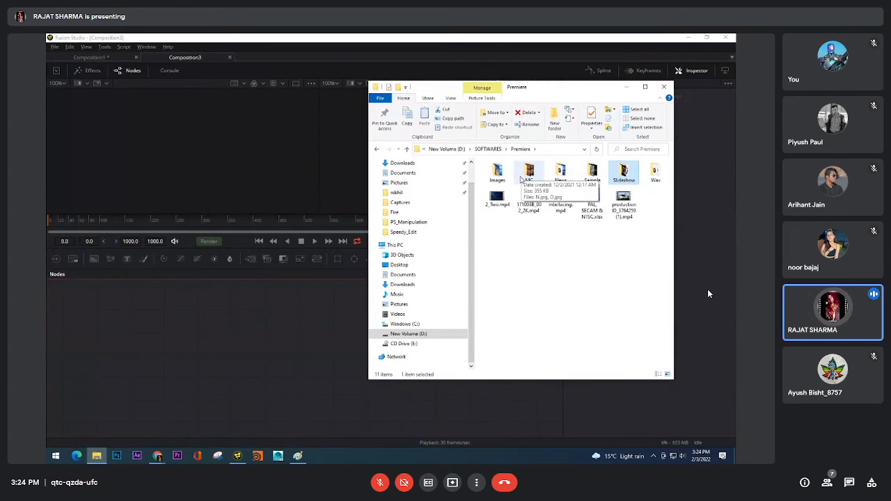
pyautogui.hotkey('alt', 'Up')
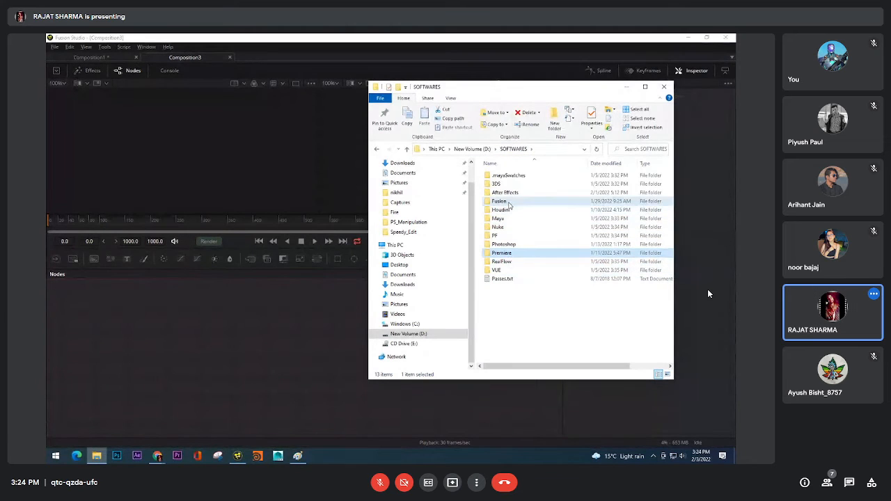
pyautogui.doubleClick(499, 201)
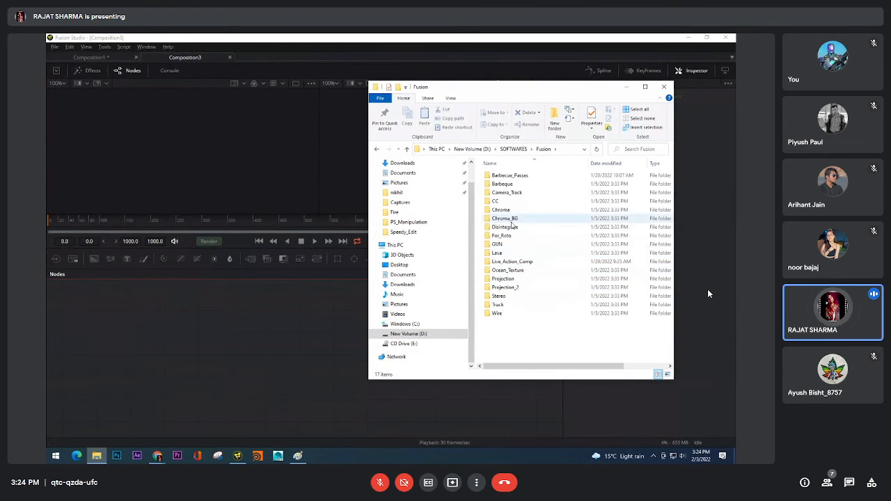
pyautogui.click(513, 149)
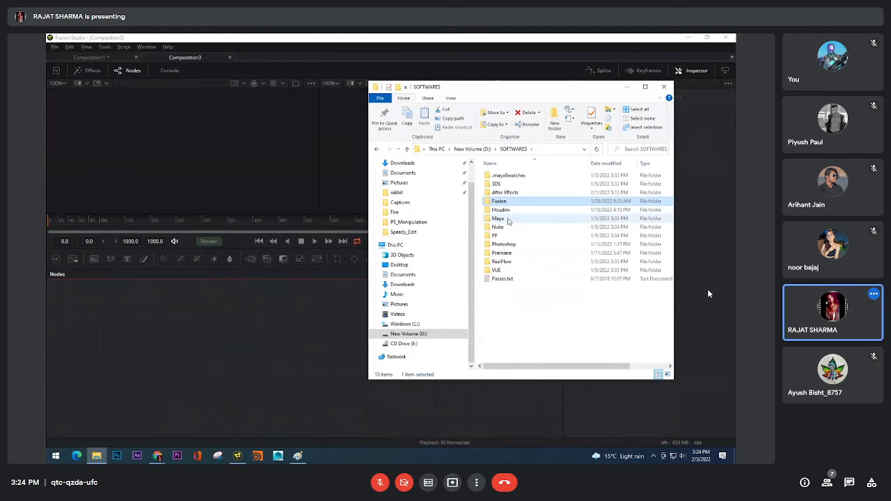
pyautogui.click(508, 229)
pyautogui.doubleClick(507, 229)
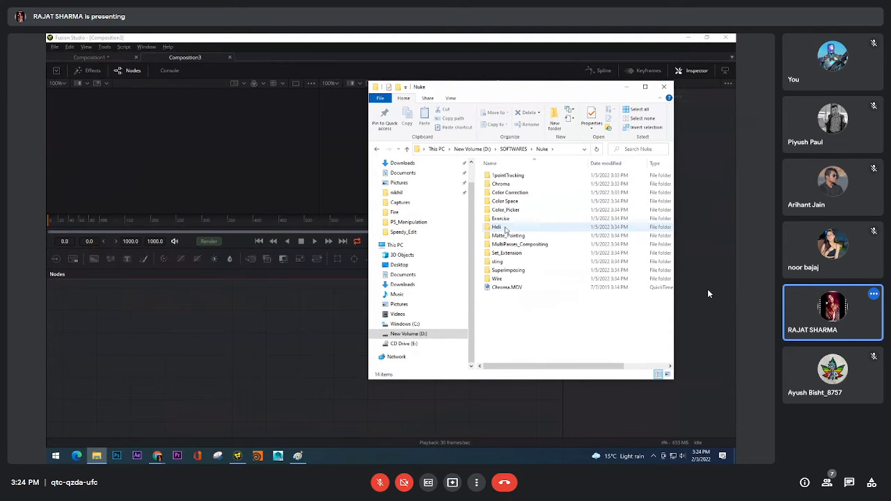
pyautogui.doubleClick(506, 230)
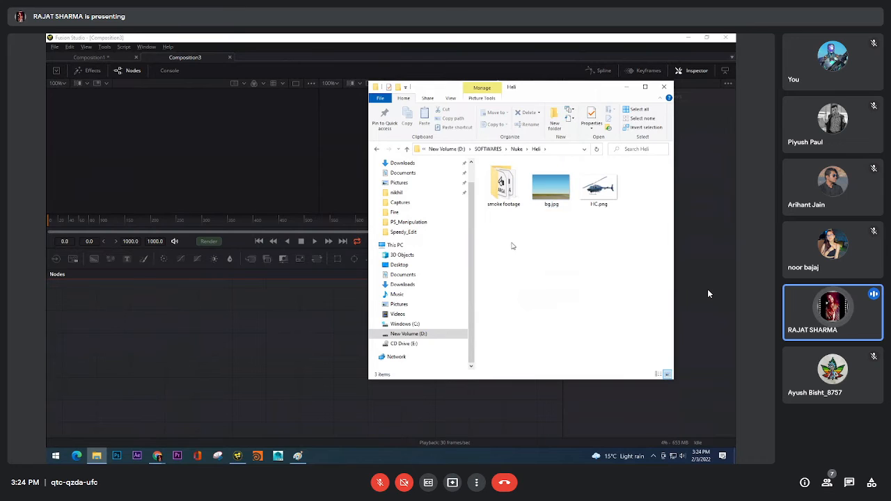
# Import bg.jpg and HC.png together into the new composition's node area and delete the automatically added Merge node
pyautogui.moveTo(548, 249); pyautogui.dragTo(613, 169)
pyautogui.moveTo(599, 186); pyautogui.dragTo(241, 352)
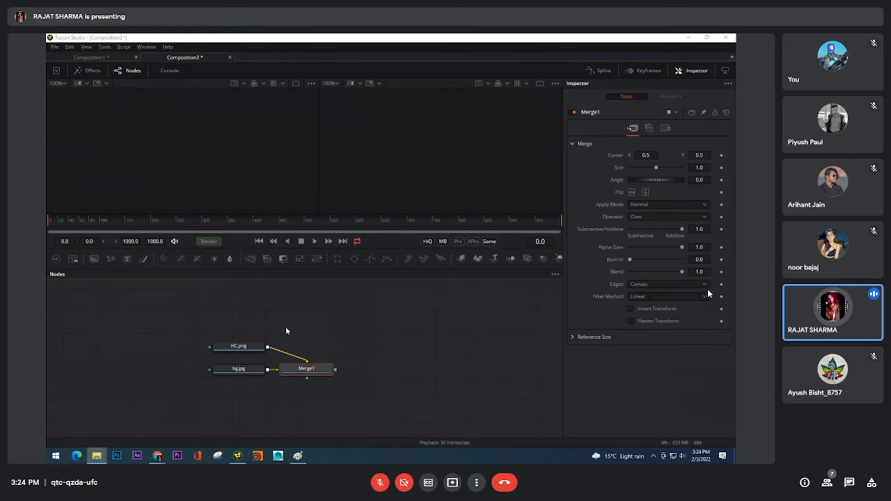
pyautogui.moveTo(313, 369); pyautogui.dragTo(313, 368)
pyautogui.press('Delete')
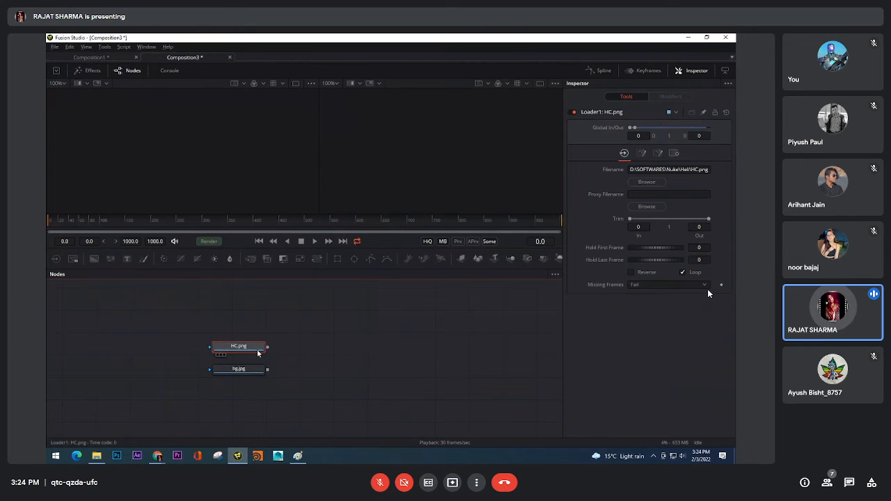
# Space the bg.jpg and HC.png loader nodes apart and show bg.jpg in the first viewer with its zoom set to Fit
pyautogui.moveTo(259, 354); pyautogui.dragTo(147, 358)
pyautogui.moveTo(213, 354); pyautogui.dragTo(265, 353)
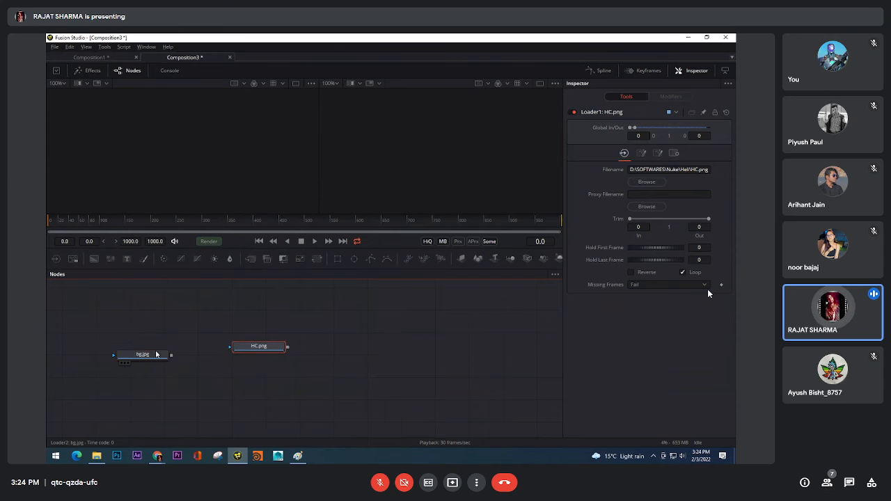
pyautogui.click(121, 363)
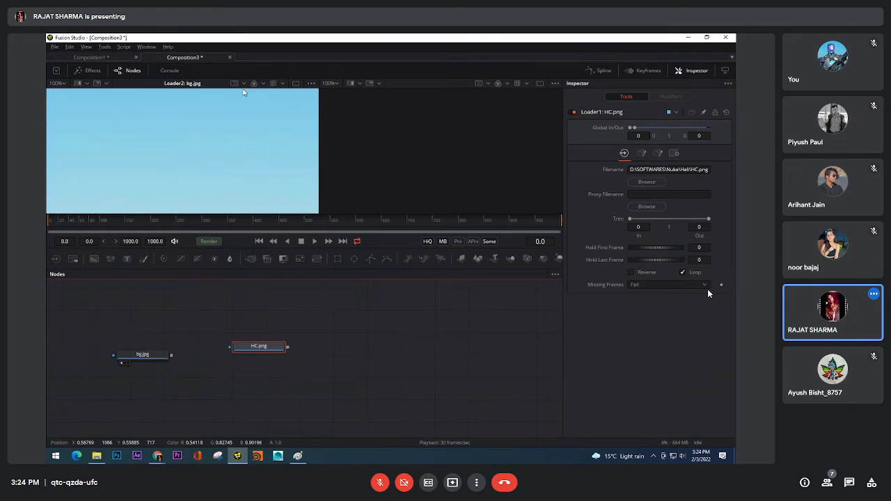
pyautogui.click(62, 84)
pyautogui.click(61, 92)
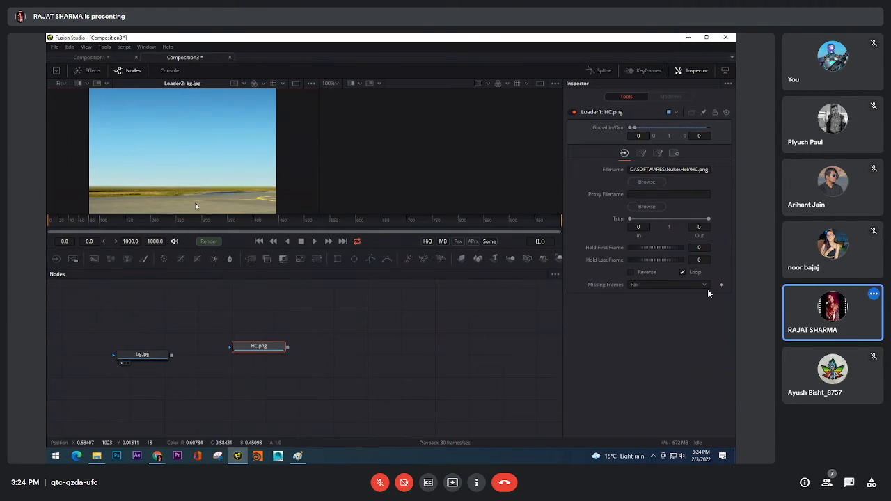
pyautogui.moveTo(217, 124); pyautogui.dragTo(214, 134)
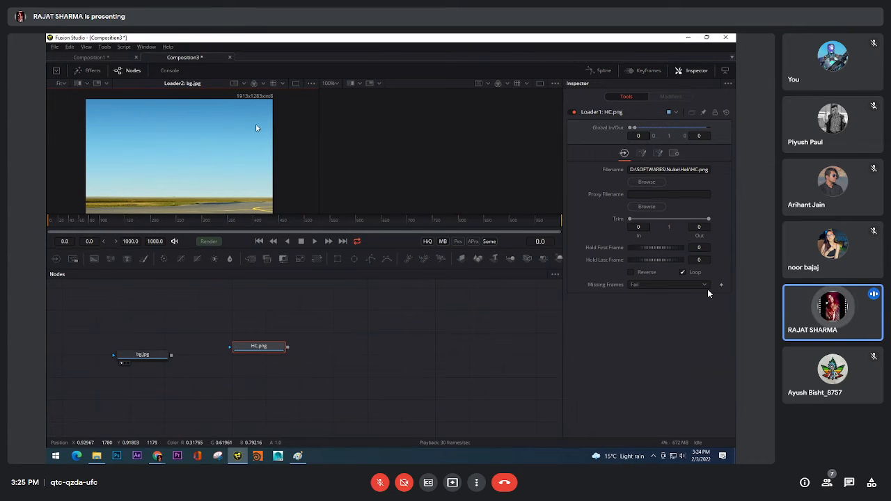
pyautogui.moveTo(265, 165); pyautogui.dragTo(272, 155)
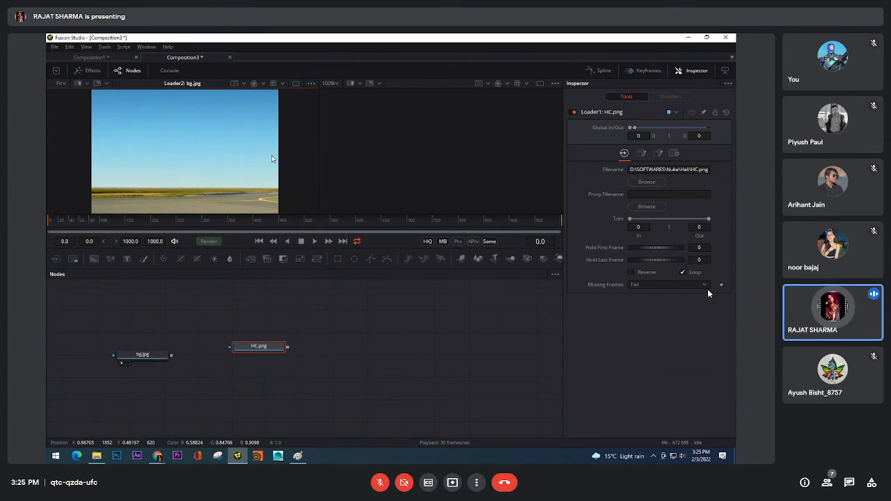
# Fit bg.jpg in a single enlarged viewer above the node area and return the playhead to the first frame
pyautogui.click(64, 84)
pyautogui.click(62, 94)
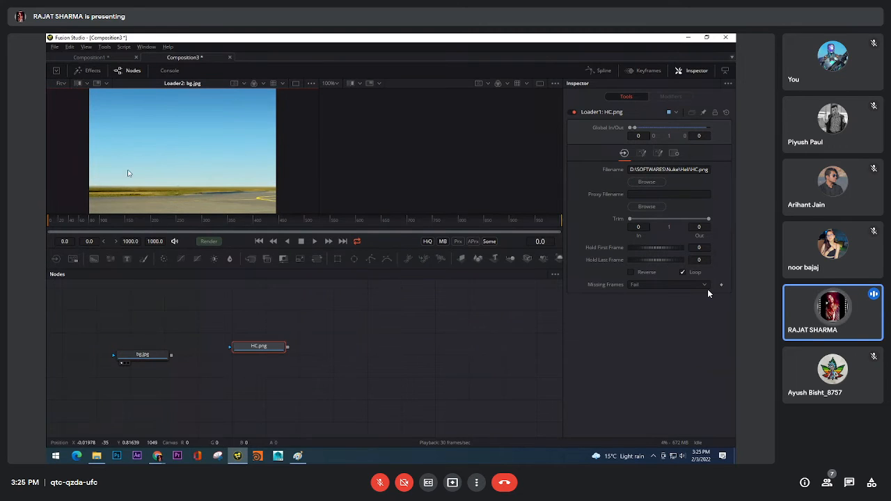
pyautogui.click(296, 84)
pyautogui.click(348, 220)
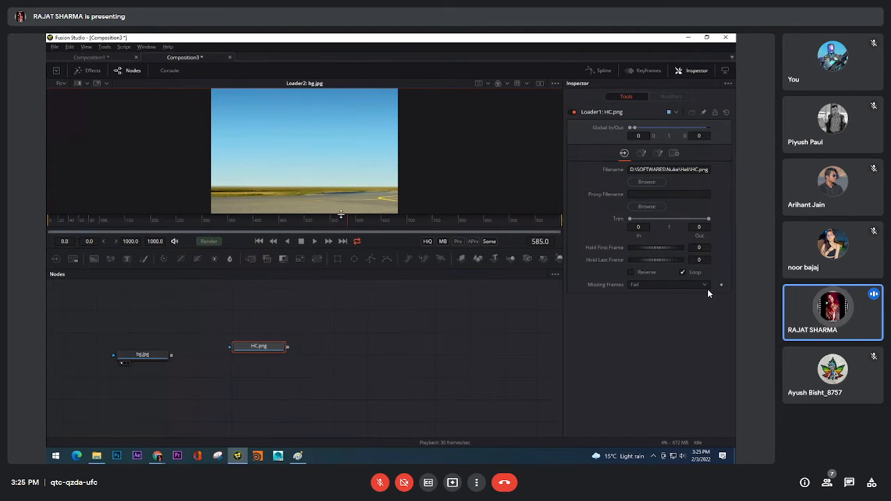
pyautogui.moveTo(341, 215); pyautogui.dragTo(341, 296)
pyautogui.click(260, 324)
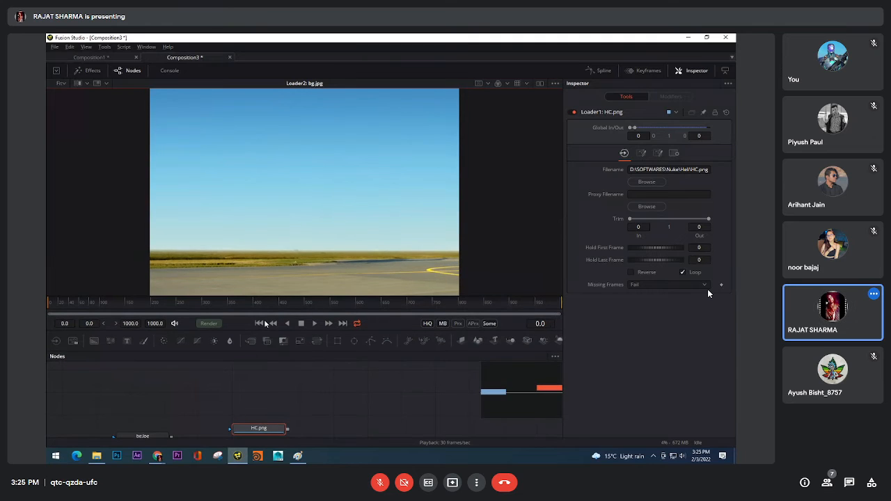
# Bring both loader nodes fully into view in the node area and show HC.png in the viewer
pyautogui.moveTo(222, 422); pyautogui.dragTo(249, 402)
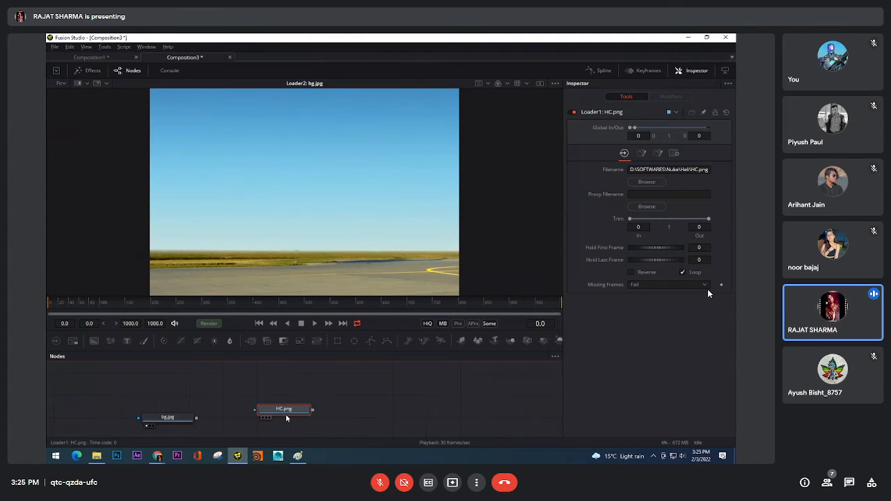
pyautogui.press('1')
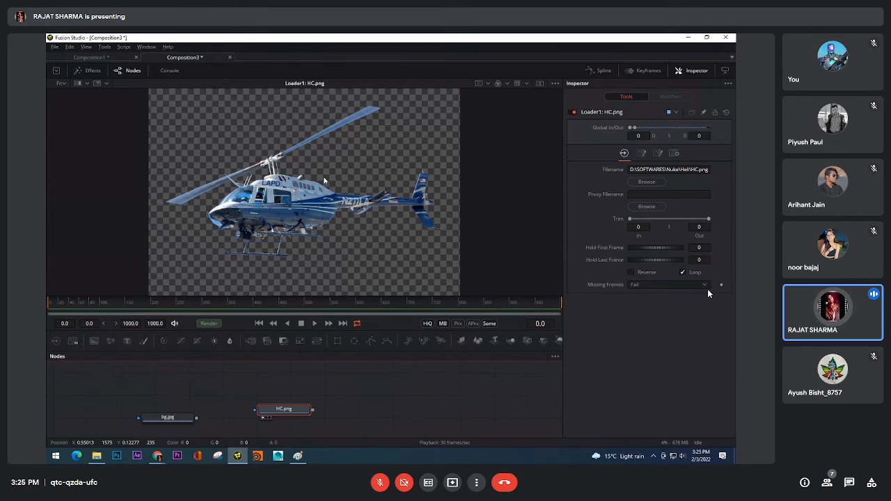
pyautogui.rightClick(363, 172)
pyautogui.click(481, 124)
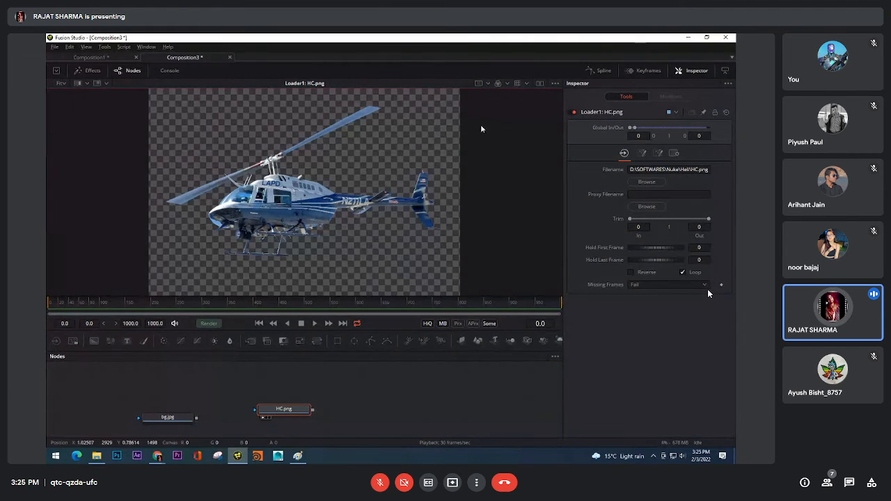
# View the helicopter image's Red, Green, Blue and Alpha channels one after another
pyautogui.click(508, 84)
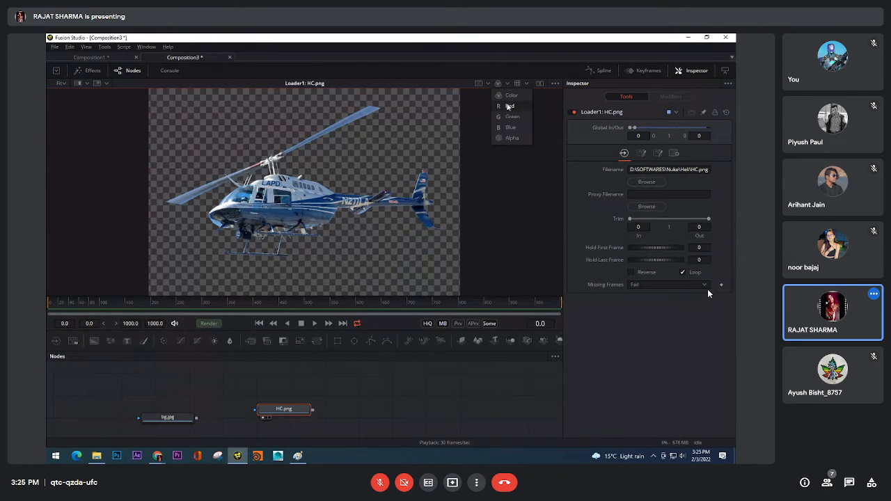
pyautogui.click(509, 107)
pyautogui.click(508, 84)
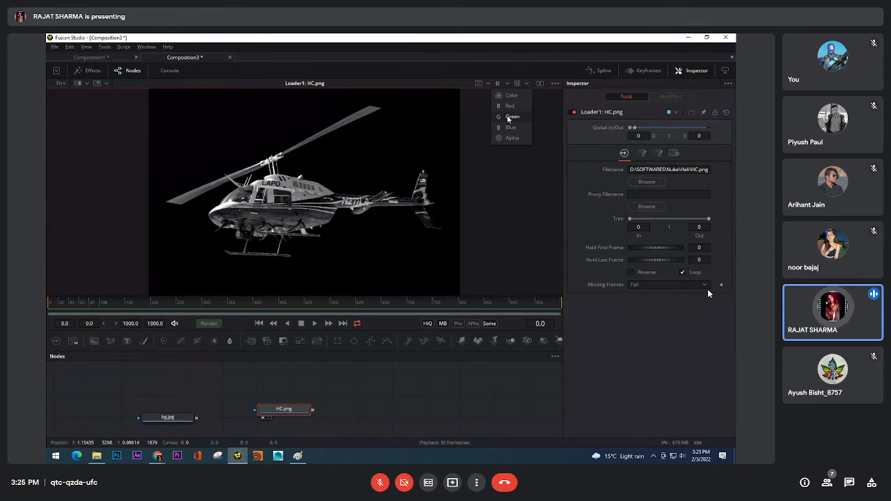
pyautogui.click(507, 115)
pyautogui.click(507, 83)
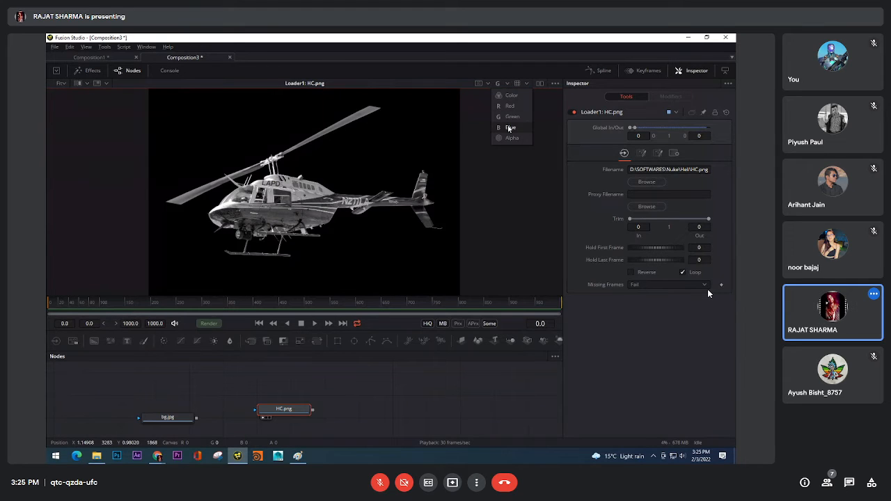
pyautogui.click(509, 128)
pyautogui.click(507, 83)
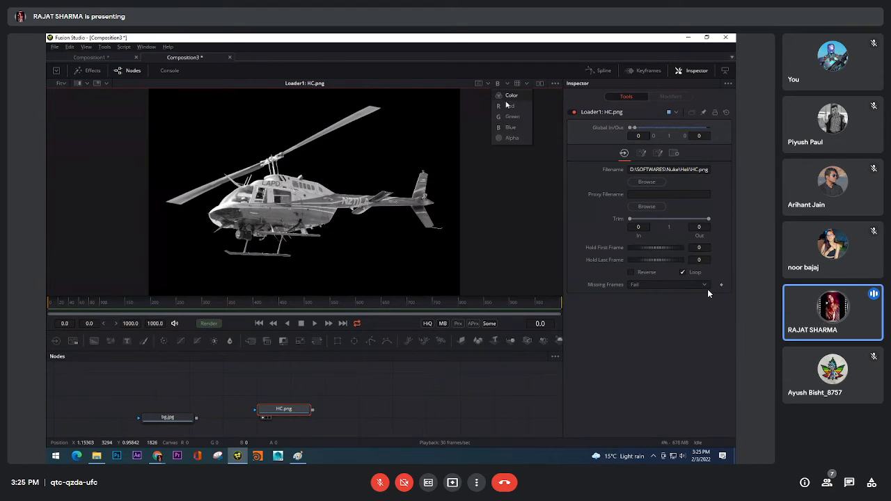
pyautogui.click(505, 140)
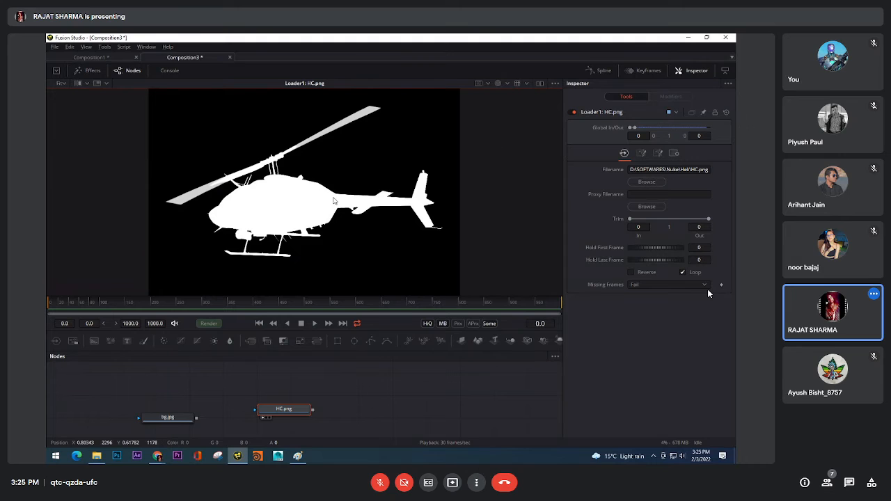
# Examine the helicopter's alpha channel up close, comparing the solid body with the front rotor blade
pyautogui.scroll(3, 297, 205)
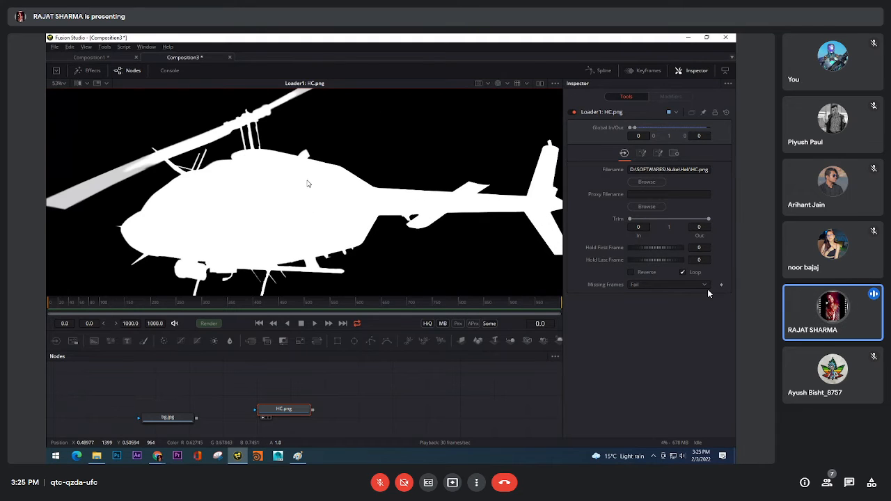
pyautogui.moveTo(302, 188); pyautogui.dragTo(331, 160)
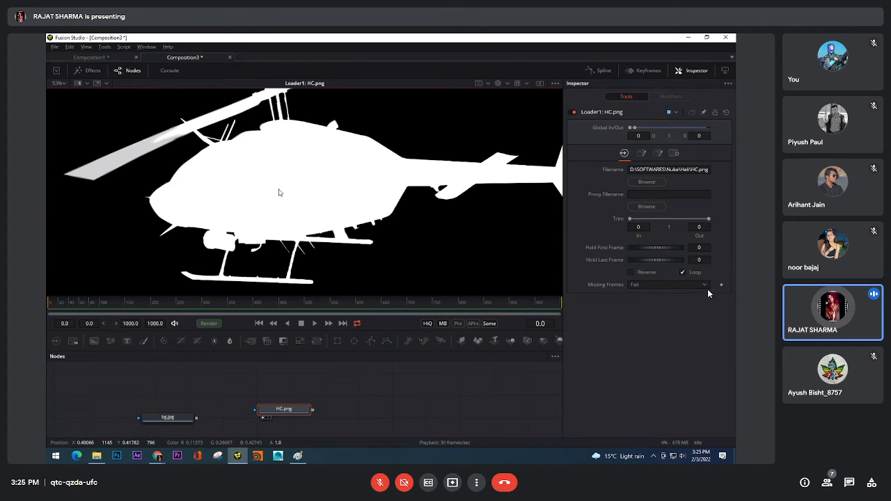
pyautogui.scroll(2, 288, 169)
pyautogui.scroll(2, 349, 143)
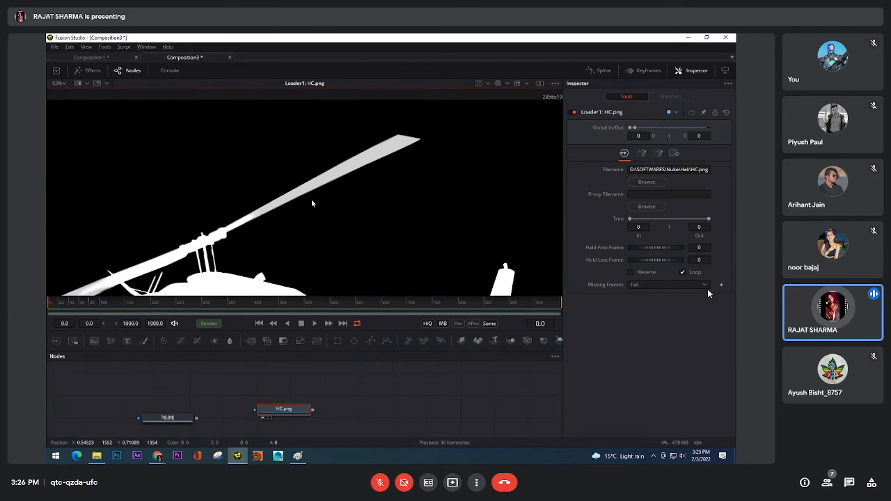
pyautogui.scroll(2, 257, 214)
pyautogui.moveTo(255, 219); pyautogui.dragTo(444, 157)
pyautogui.moveTo(209, 279); pyautogui.dragTo(436, 135)
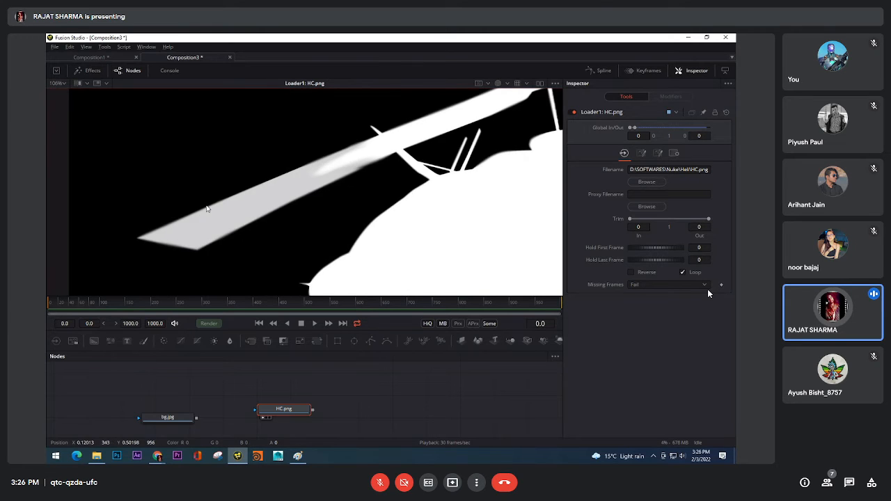
pyautogui.scroll(4, 207, 208)
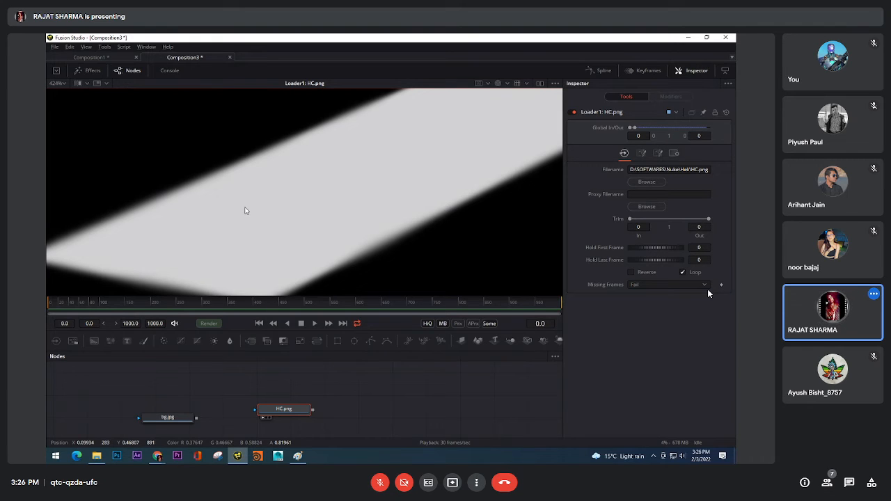
pyautogui.scroll(-3, 244, 211)
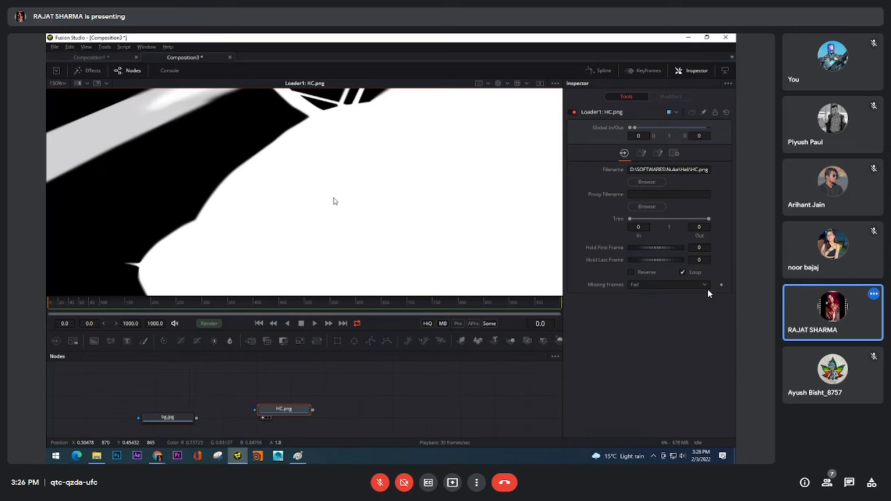
pyautogui.moveTo(132, 136); pyautogui.dragTo(293, 154)
pyautogui.scroll(6, 292, 154)
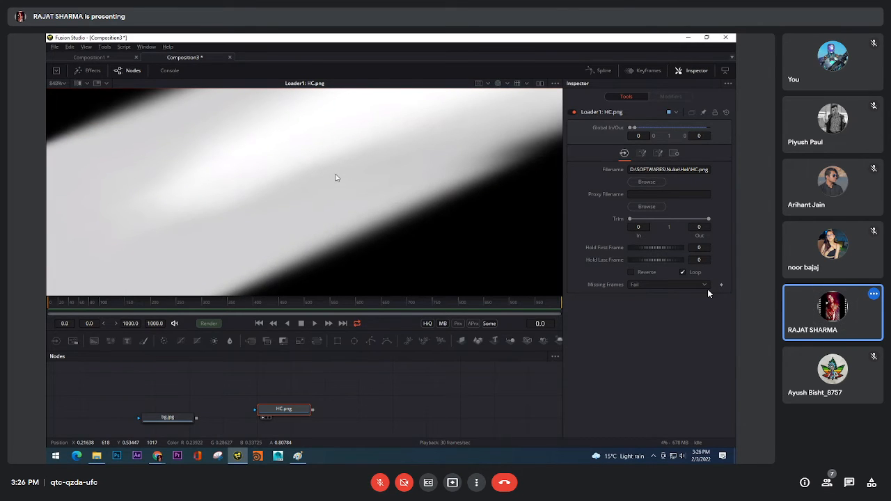
pyautogui.scroll(-6, 336, 178)
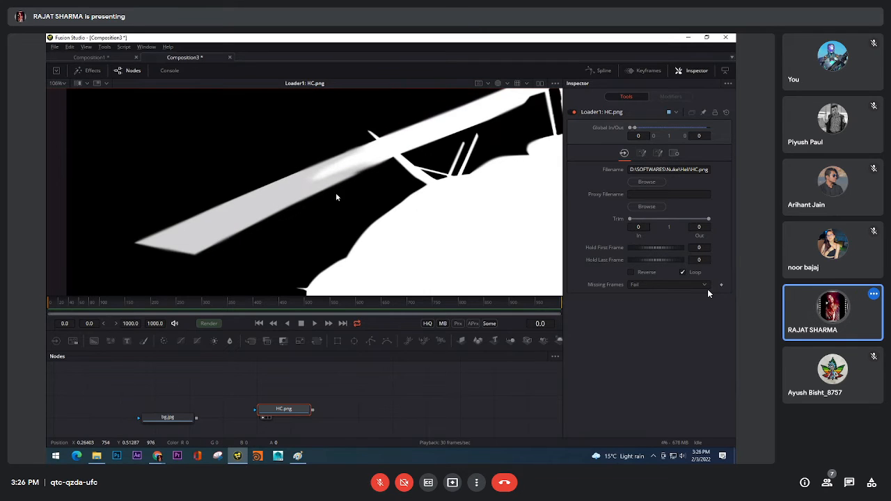
pyautogui.scroll(-2, 325, 195)
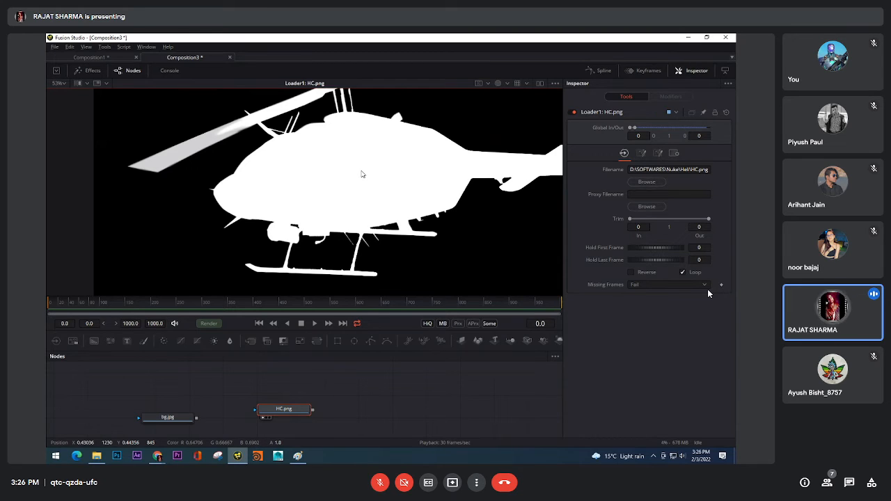
# Examine both rotor blades in the alpha channel again and set the viewer zoom back to Fit
pyautogui.moveTo(304, 165); pyautogui.dragTo(373, 192)
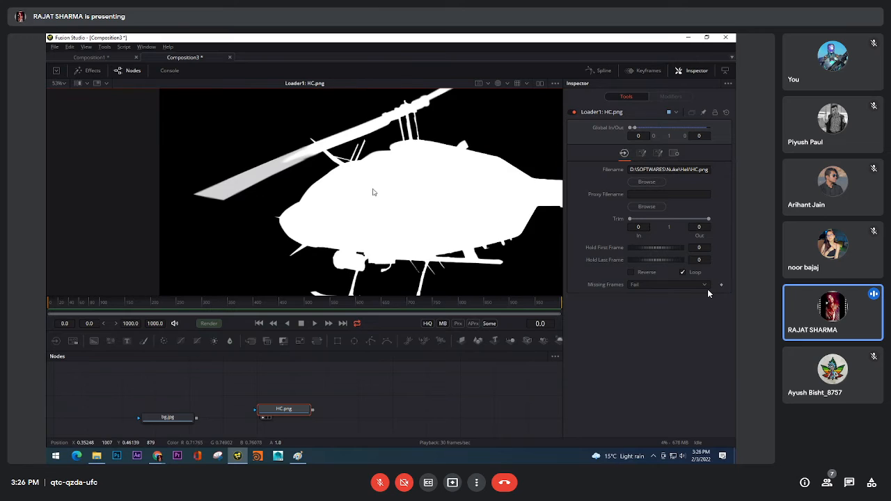
pyautogui.scroll(5, 290, 165)
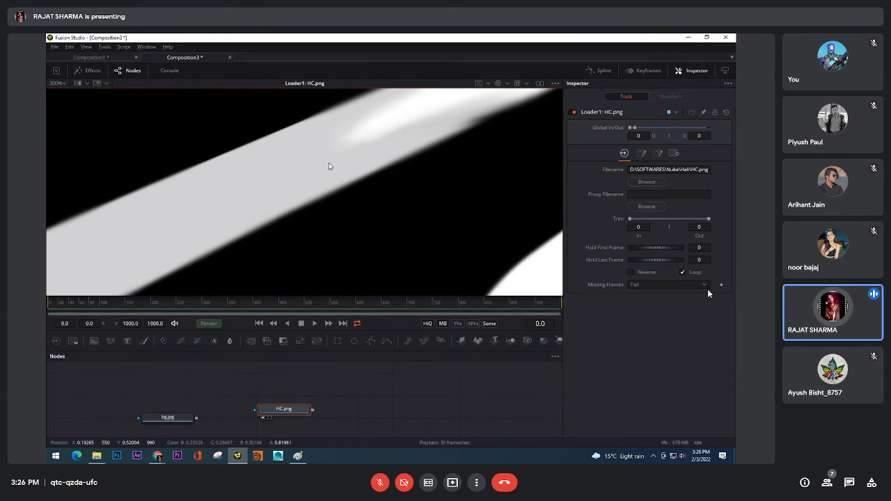
pyautogui.scroll(-2, 330, 166)
pyautogui.moveTo(392, 143); pyautogui.dragTo(271, 200)
pyautogui.moveTo(461, 145); pyautogui.dragTo(198, 251)
pyautogui.scroll(5, 406, 164)
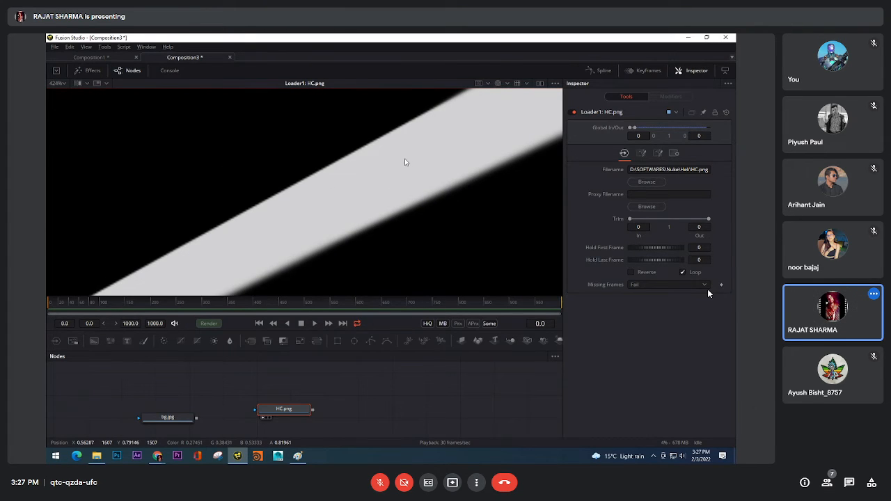
pyautogui.scroll(-5, 404, 162)
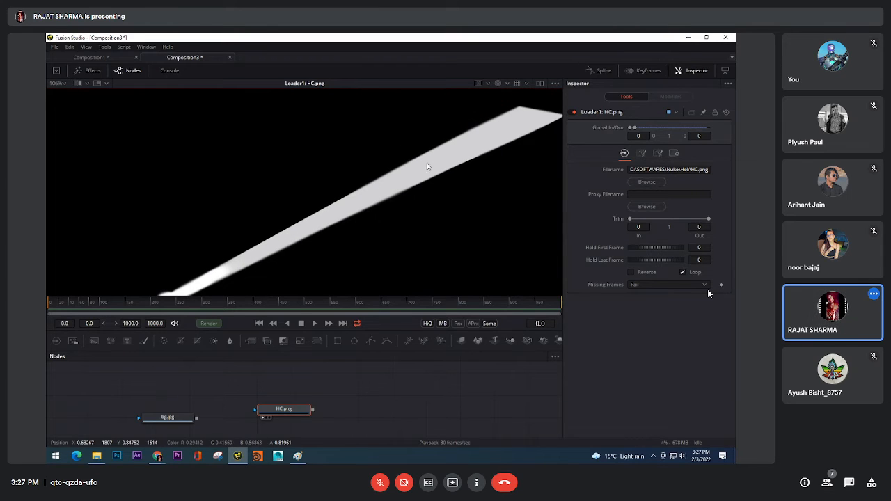
pyautogui.moveTo(530, 120); pyautogui.dragTo(524, 126)
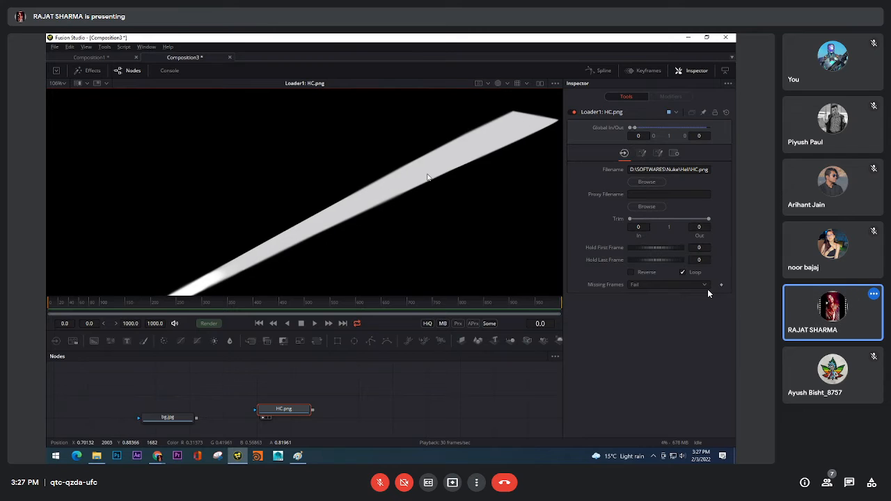
pyautogui.scroll(-5, 427, 176)
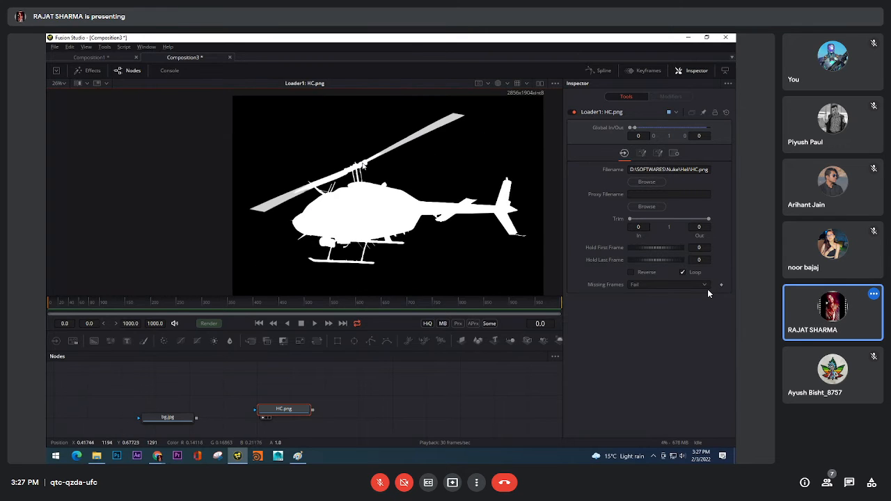
pyautogui.scroll(-2, 362, 167)
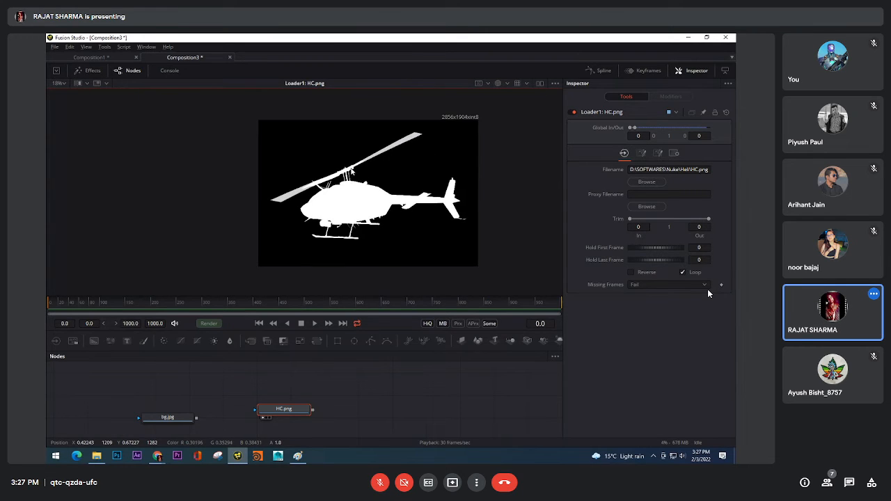
pyautogui.click(63, 84)
pyautogui.click(67, 102)
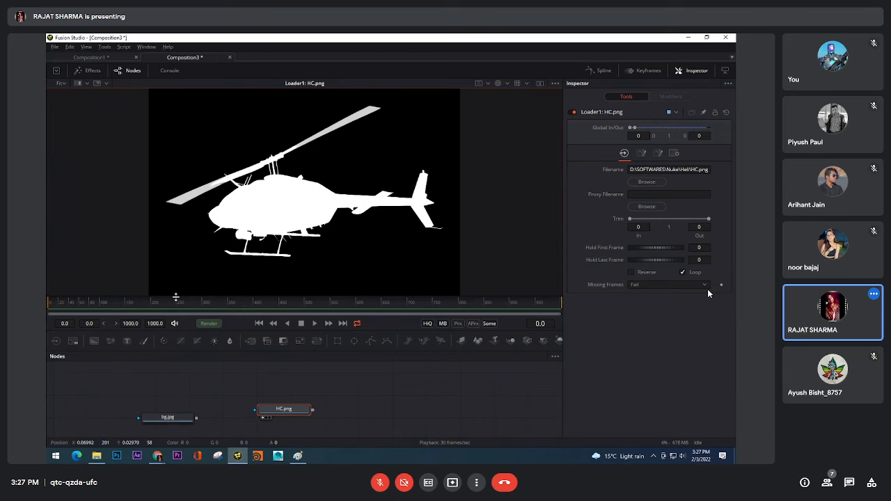
# Place the HC.png loader above and to the right of bg.jpg and switch the viewer back to Color
pyautogui.moveTo(245, 391); pyautogui.dragTo(262, 413)
pyautogui.moveTo(341, 410); pyautogui.dragTo(330, 410)
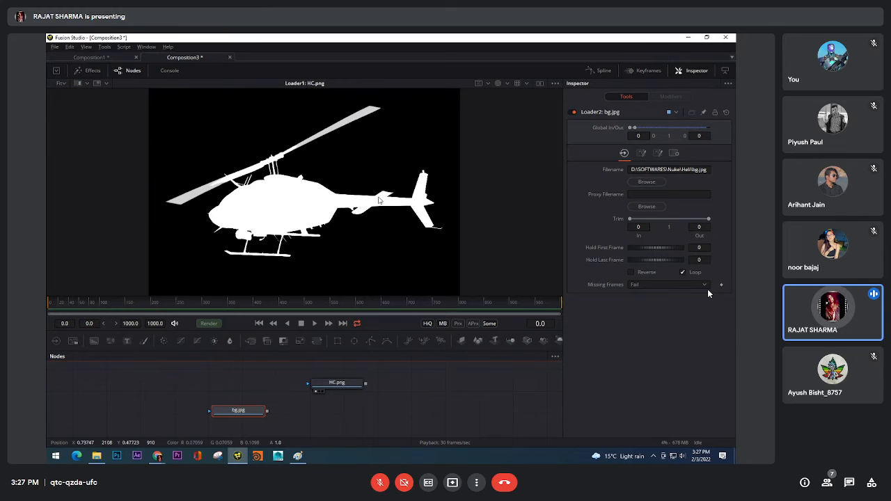
pyautogui.click(508, 84)
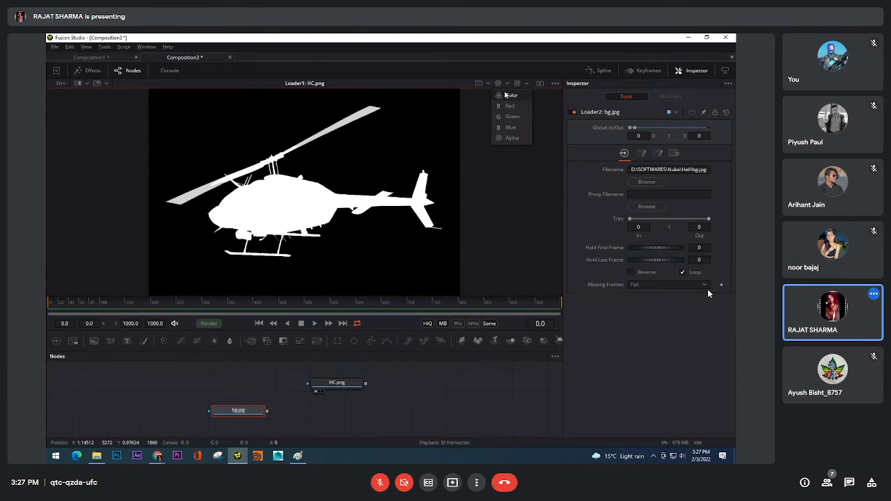
pyautogui.click(510, 95)
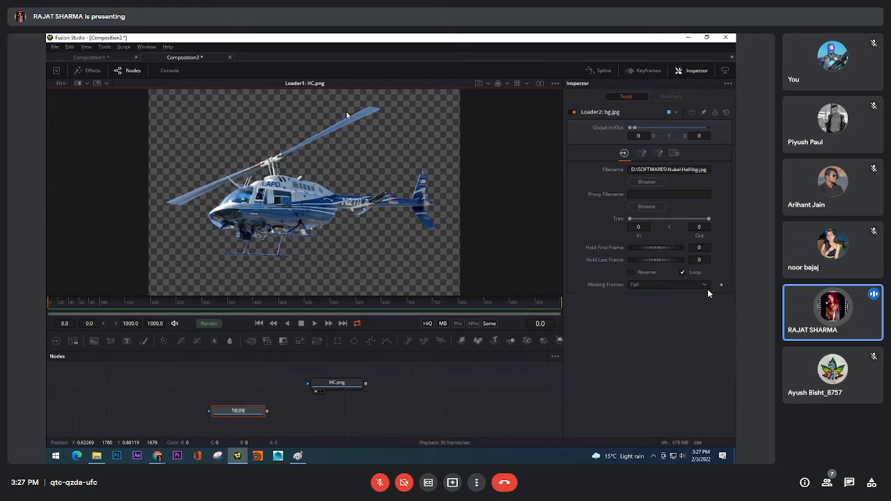
# Examine the helicopter's rear rotor blade up close in colour and select the HC.png loader
pyautogui.scroll(5, 347, 115)
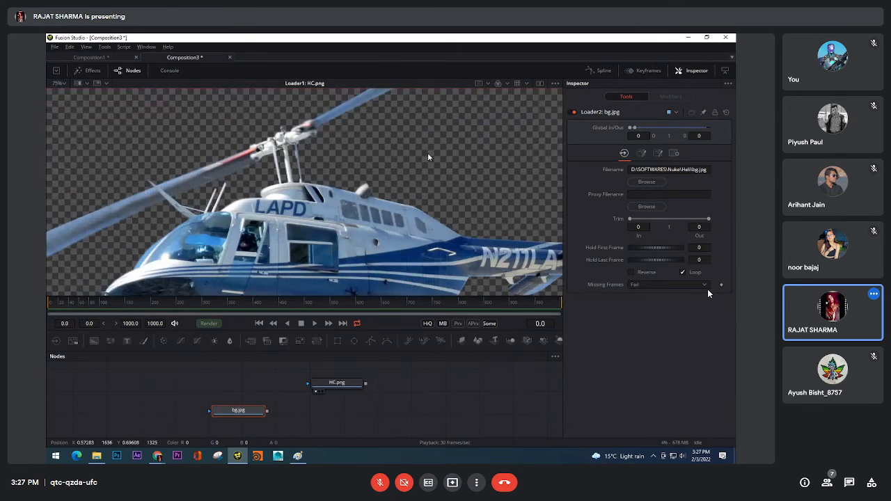
pyautogui.moveTo(412, 200); pyautogui.dragTo(489, 189)
pyautogui.moveTo(476, 122); pyautogui.dragTo(379, 139)
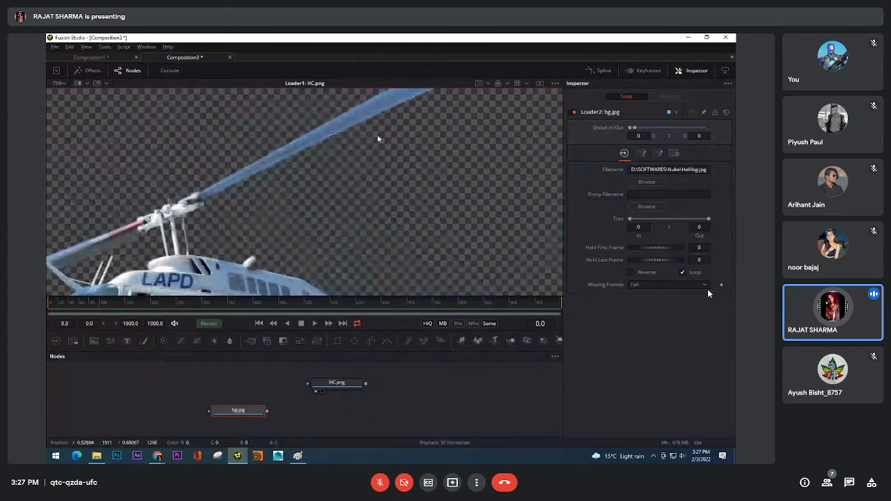
pyautogui.scroll(3, 378, 138)
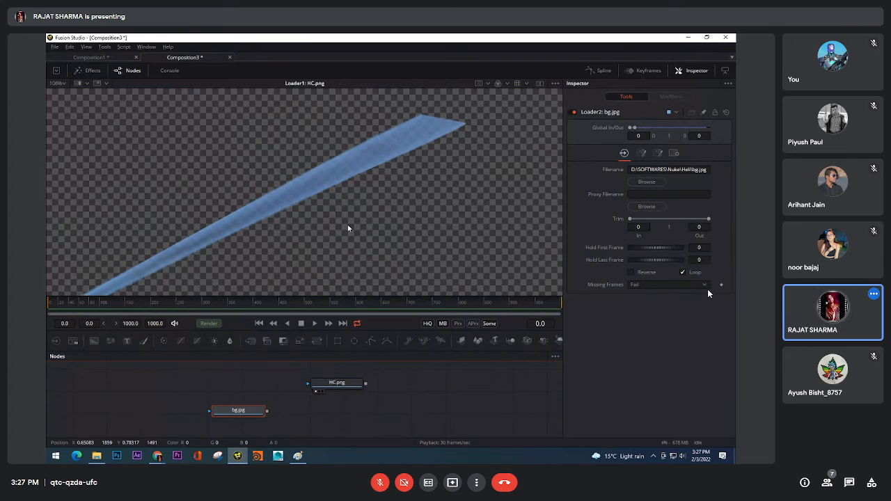
pyautogui.click(342, 387)
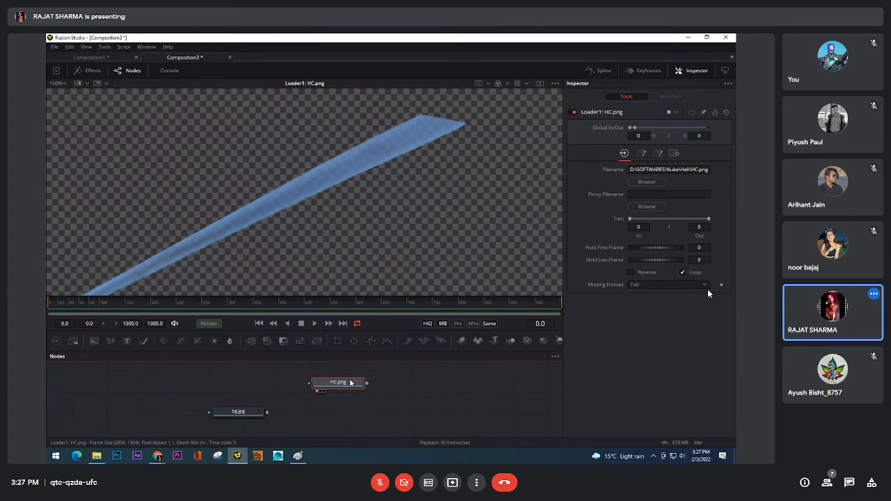
# Shift the HC.png loader farther right of bg.jpg and look through its Inspector pages, ending on the Settings page
pyautogui.click(674, 154)
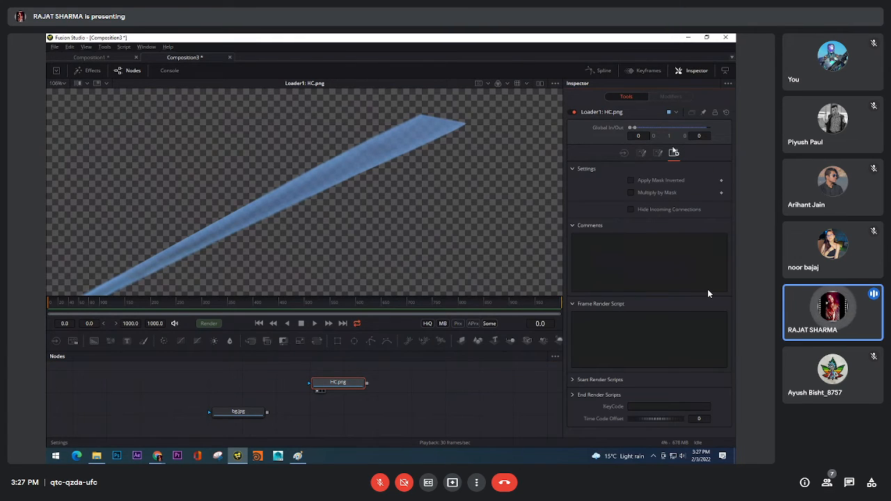
pyautogui.moveTo(333, 387); pyautogui.dragTo(388, 382)
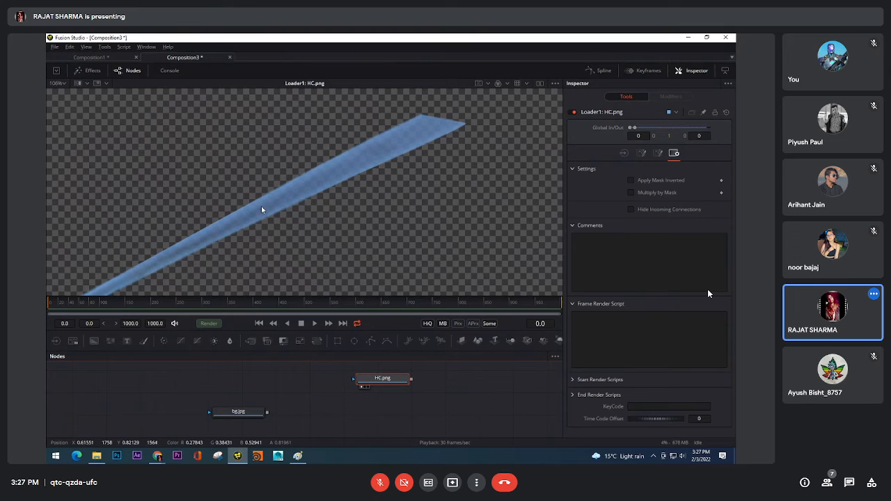
pyautogui.click(624, 153)
pyautogui.click(641, 153)
pyautogui.click(658, 153)
pyautogui.click(674, 154)
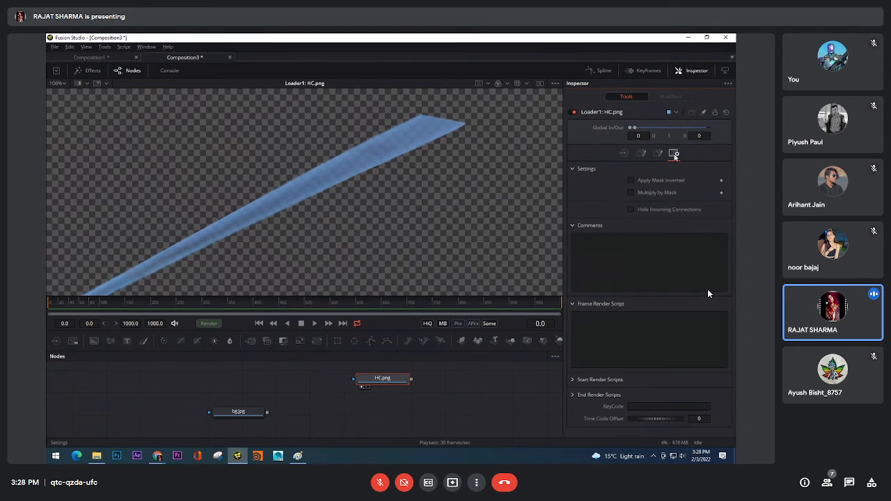
# Try Multiply by Mask on the HC.png loader with the rear rotor blade in colour view, restoring the option to off
pyautogui.click(646, 193)
pyautogui.click(646, 194)
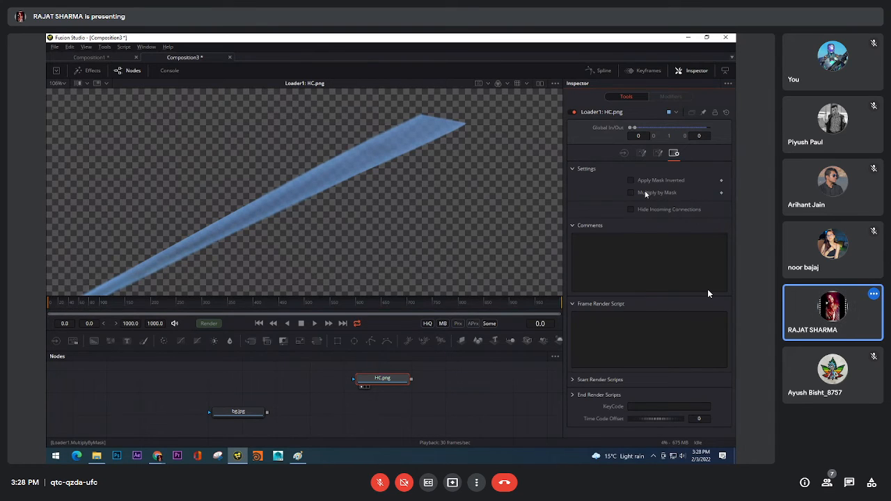
pyautogui.click(645, 194)
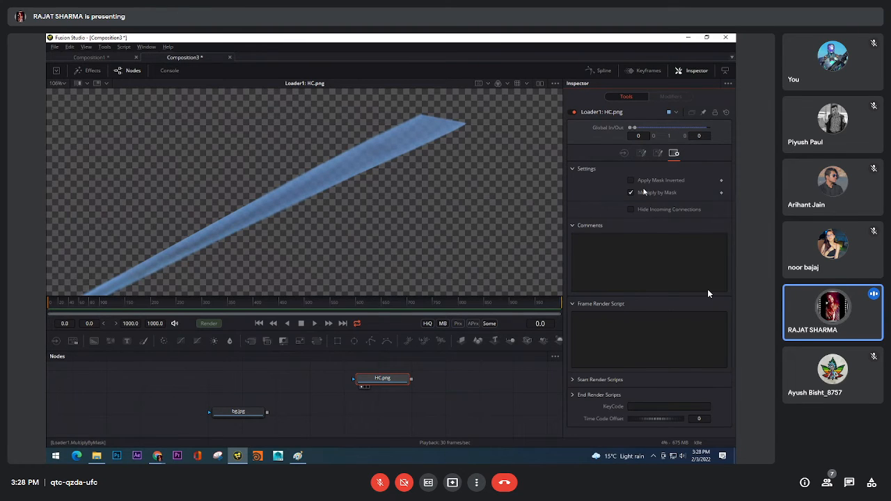
pyautogui.click(642, 195)
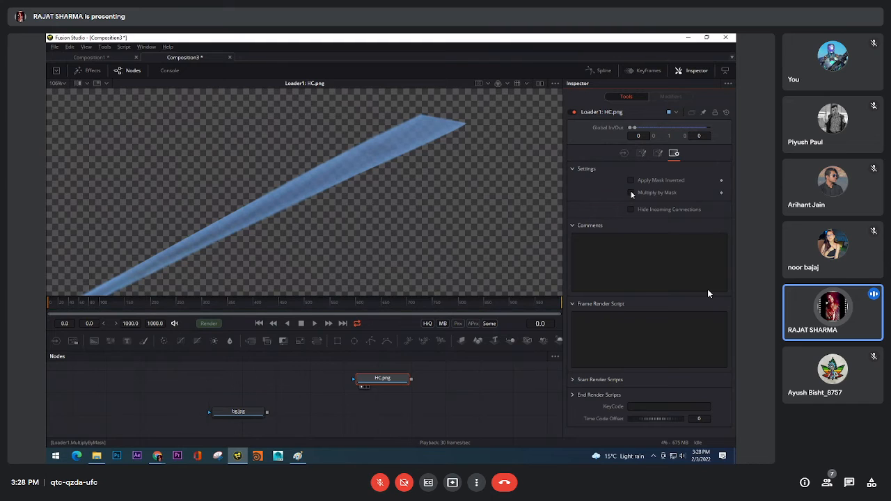
# Compare the helicopter's cabin and front rotor blade in colour with the HC.png loader's Multiply by Mask toggled
pyautogui.scroll(-5, 320, 238)
pyautogui.moveTo(320, 239); pyautogui.dragTo(405, 147)
pyautogui.scroll(6, 307, 177)
pyautogui.click(631, 193)
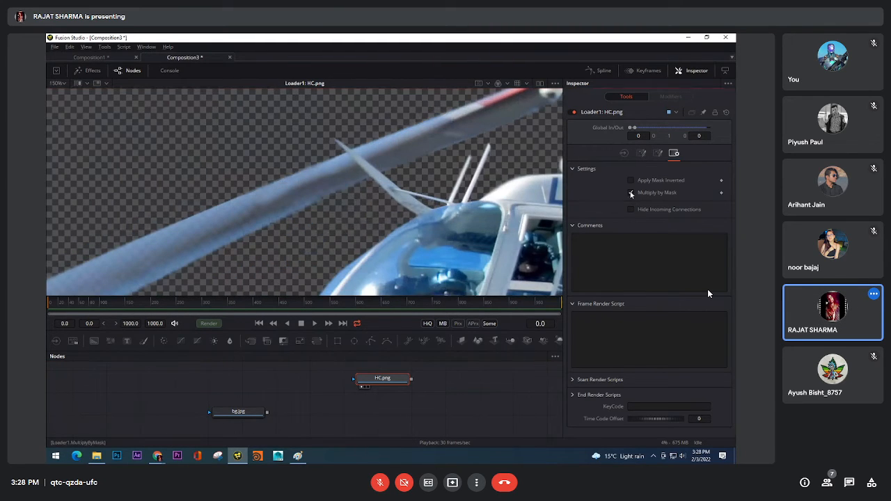
pyautogui.click(632, 193)
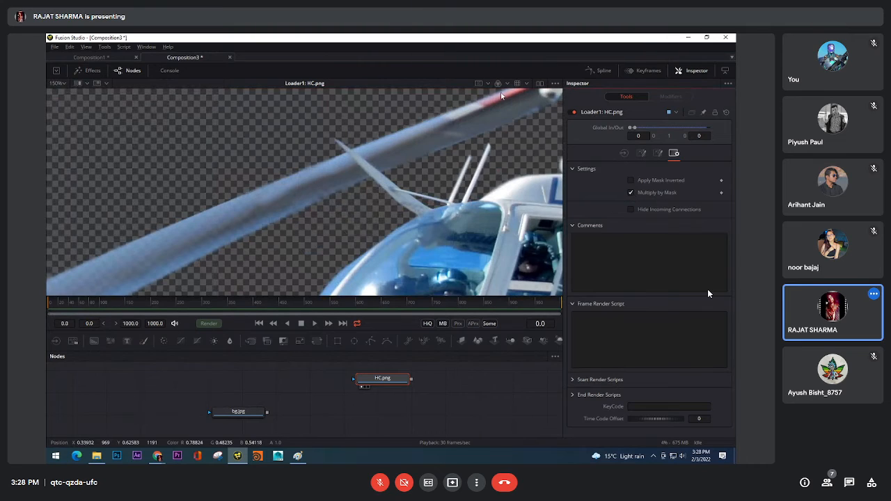
# Switch the viewer to the alpha channel and compare the front rotor blade with Multiply by Mask toggled
pyautogui.click(498, 84)
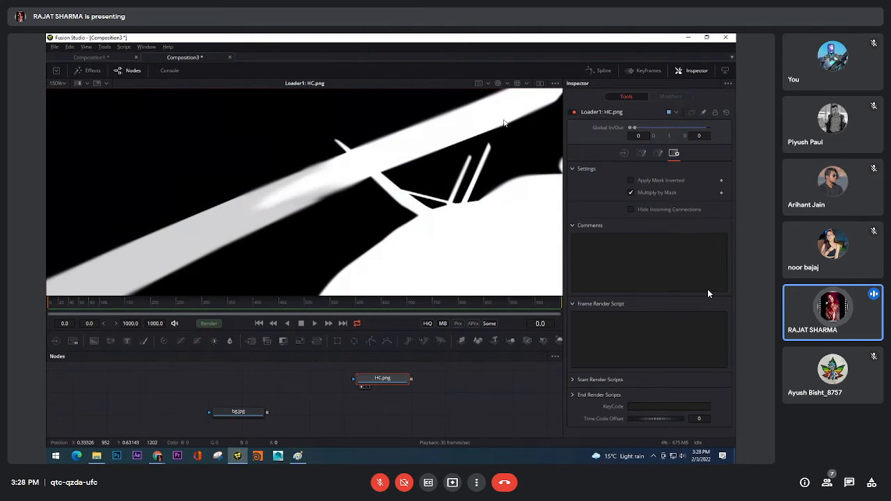
pyautogui.click(632, 193)
pyautogui.click(632, 193)
pyautogui.scroll(3, 241, 222)
pyautogui.moveTo(241, 221); pyautogui.dragTo(480, 181)
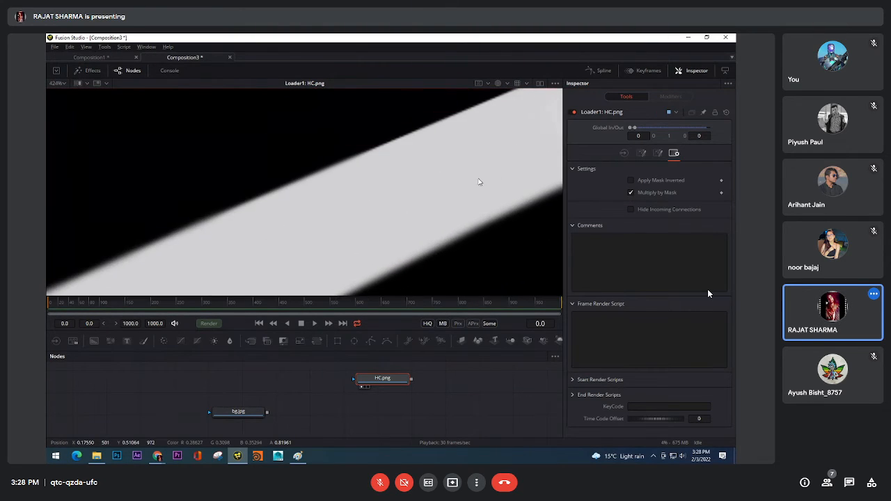
# Compare the rear rotor blade's tip in the alpha channel with Multiply by Mask on and off, leaving it off
pyautogui.scroll(-3, 276, 218)
pyautogui.moveTo(427, 174); pyautogui.dragTo(273, 234)
pyautogui.moveTo(490, 122); pyautogui.dragTo(359, 204)
pyautogui.scroll(3, 359, 204)
pyautogui.click(631, 193)
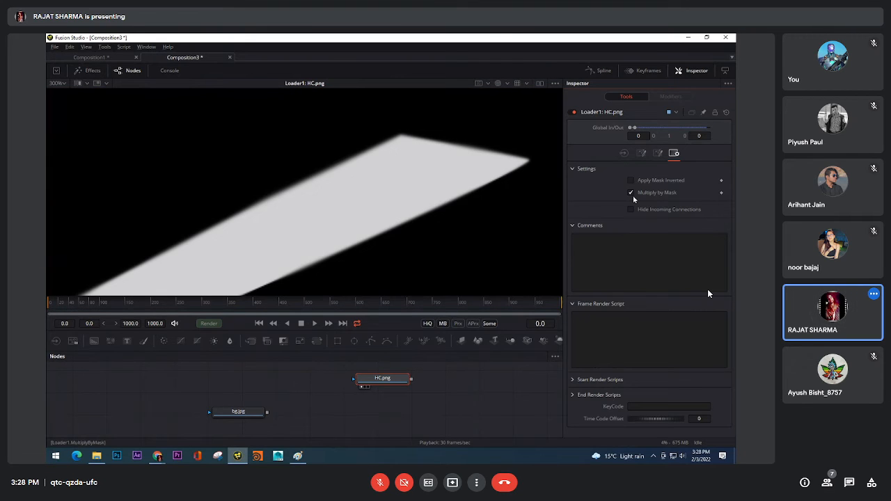
pyautogui.click(631, 193)
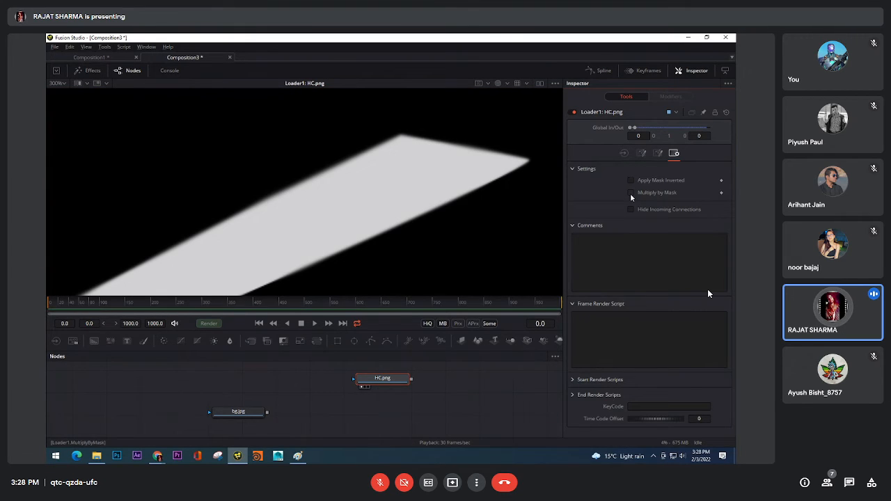
pyautogui.click(631, 194)
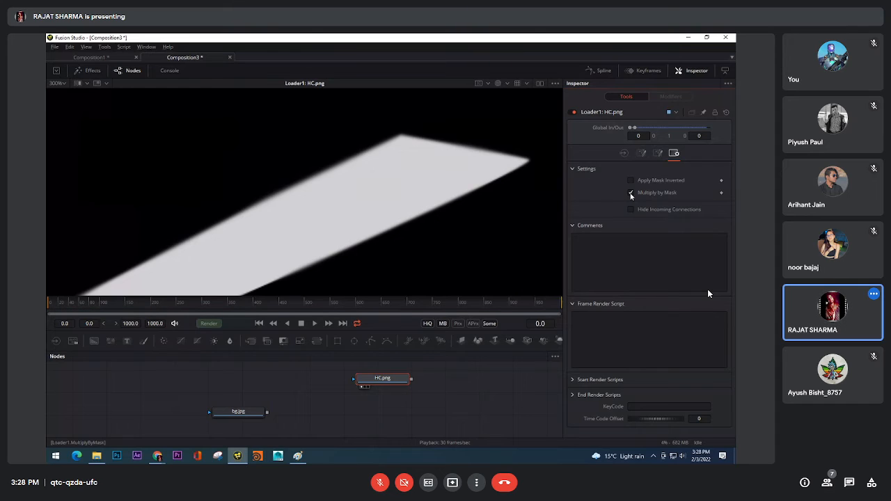
pyautogui.scroll(-3, 399, 197)
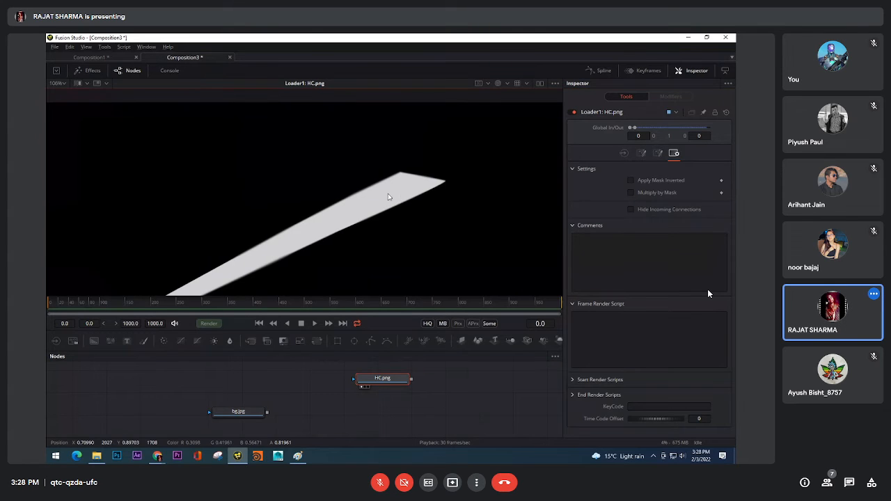
pyautogui.click(314, 324)
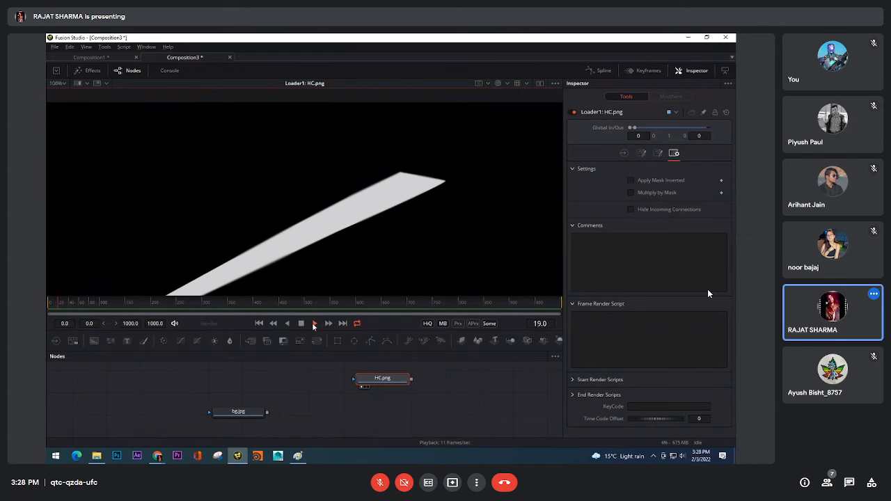
pyautogui.click(301, 324)
pyautogui.click(259, 323)
pyautogui.moveTo(283, 411); pyautogui.dragTo(297, 395)
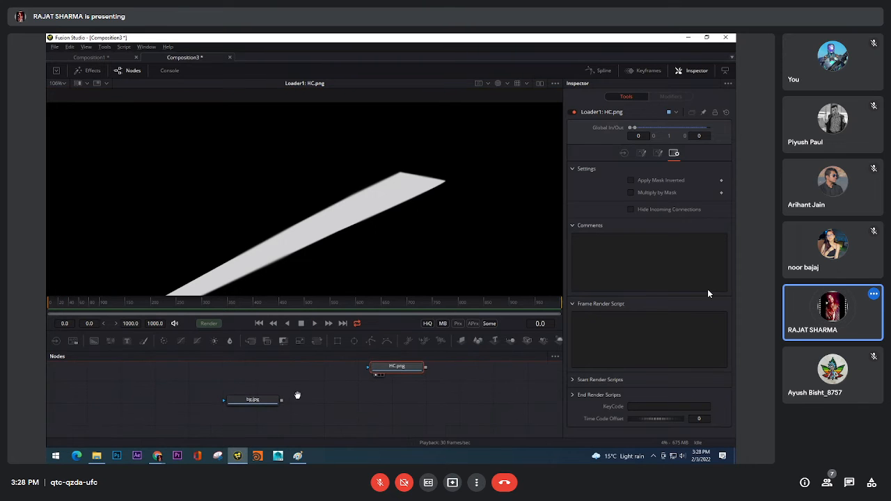
pyautogui.moveTo(359, 385); pyautogui.dragTo(205, 413)
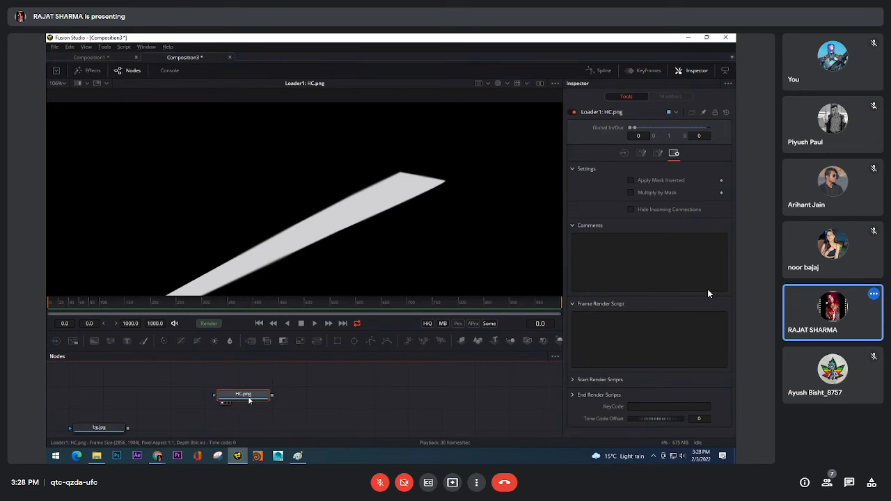
# Switch the viewer back to Color and set its zoom to Fit to show the whole helicopter image
pyautogui.click(499, 83)
pyautogui.scroll(-3, 353, 234)
pyautogui.moveTo(306, 271); pyautogui.dragTo(350, 176)
pyautogui.scroll(-3, 351, 176)
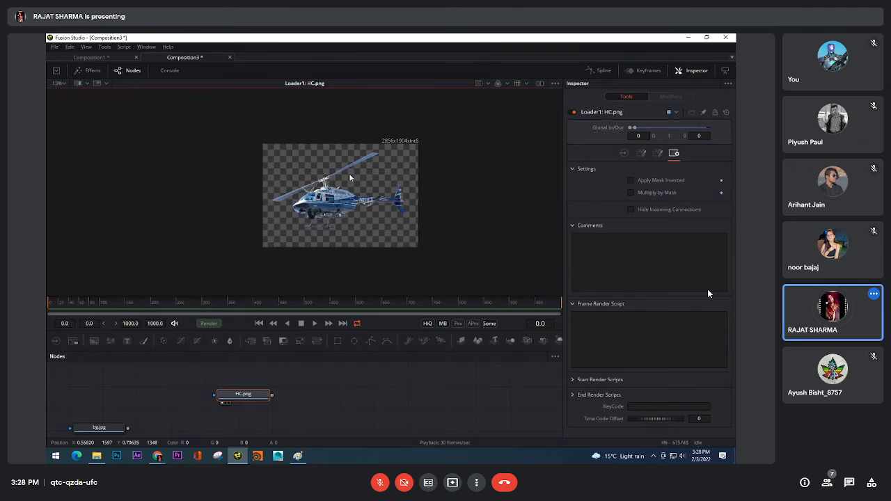
pyautogui.scroll(3, 341, 176)
pyautogui.scroll(-2, 333, 170)
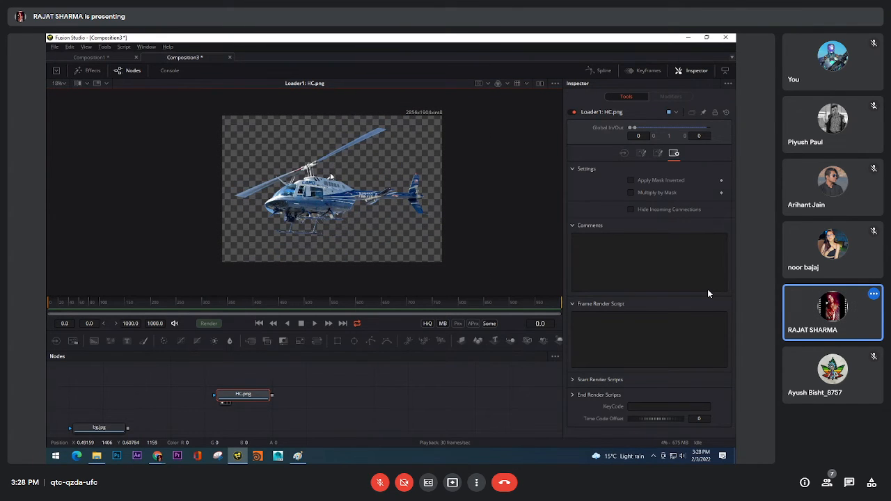
pyautogui.click(63, 84)
pyautogui.click(62, 96)
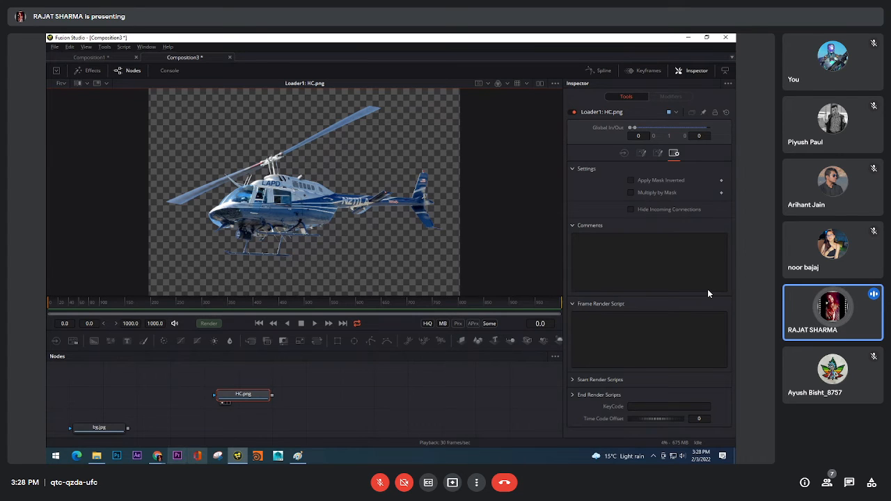
# Display bg.jpg in the viewer and add a Merge node after the HC.png loader
pyautogui.moveTo(131, 419); pyautogui.dragTo(216, 199)
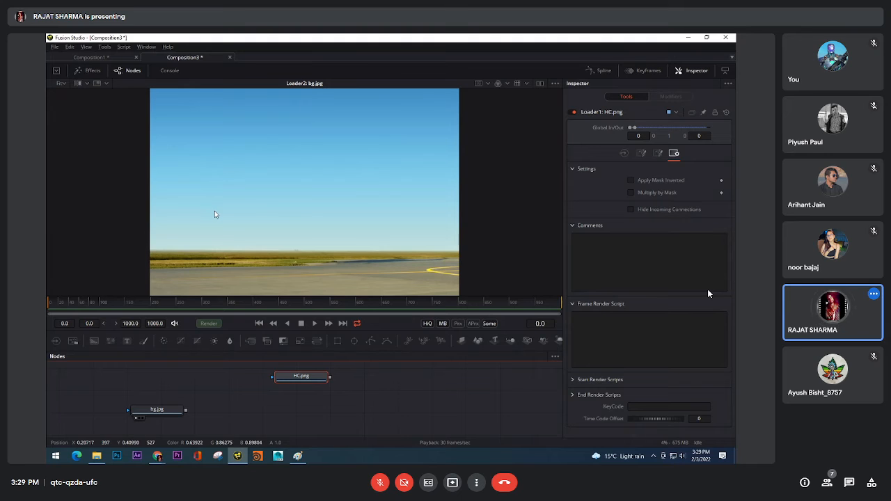
pyautogui.hotkey('shift', 'space')
pyautogui.write('Transformme')
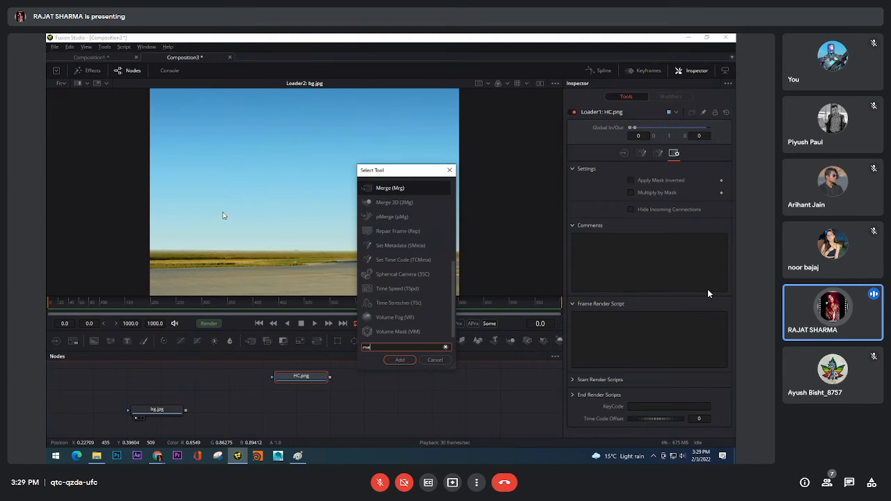
pyautogui.write('r')
pyautogui.click(399, 360)
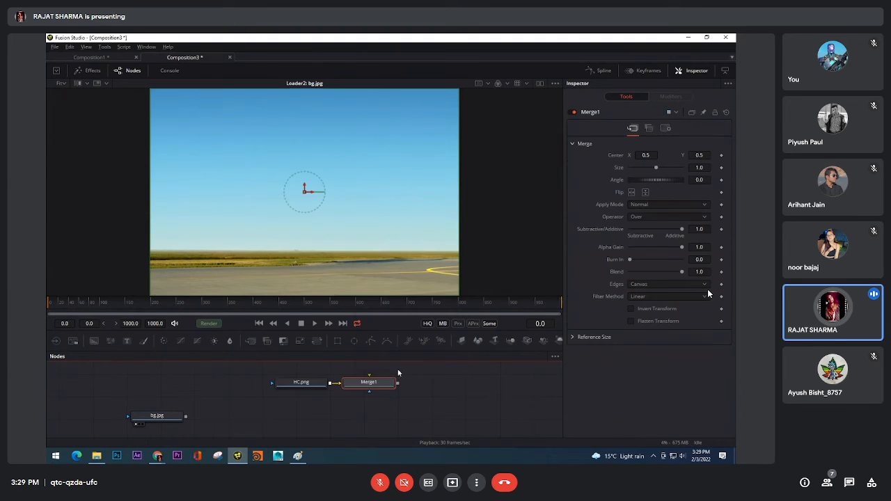
# Place the Merge node below HC.png, wiring bg.jpg as its background and HC.png as its foreground, and display the merged result
pyautogui.moveTo(370, 388); pyautogui.dragTo(280, 416)
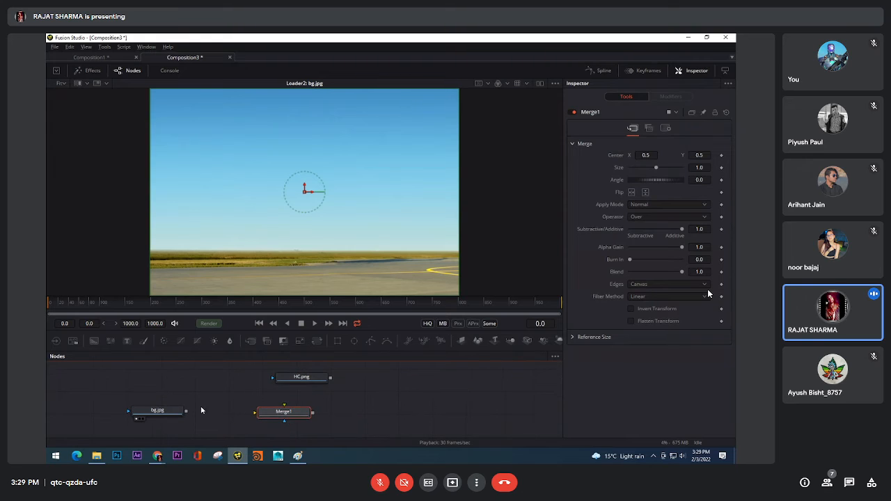
pyautogui.moveTo(187, 415); pyautogui.dragTo(282, 413)
pyautogui.moveTo(307, 377)
pyautogui.mouseDown()
pyautogui.moveTo(278, 378)
pyautogui.moveTo(285, 375)
pyautogui.moveTo(284, 413)
pyautogui.moveTo(291, 380)
pyautogui.mouseUp()
pyautogui.moveTo(299, 422); pyautogui.dragTo(300, 420)
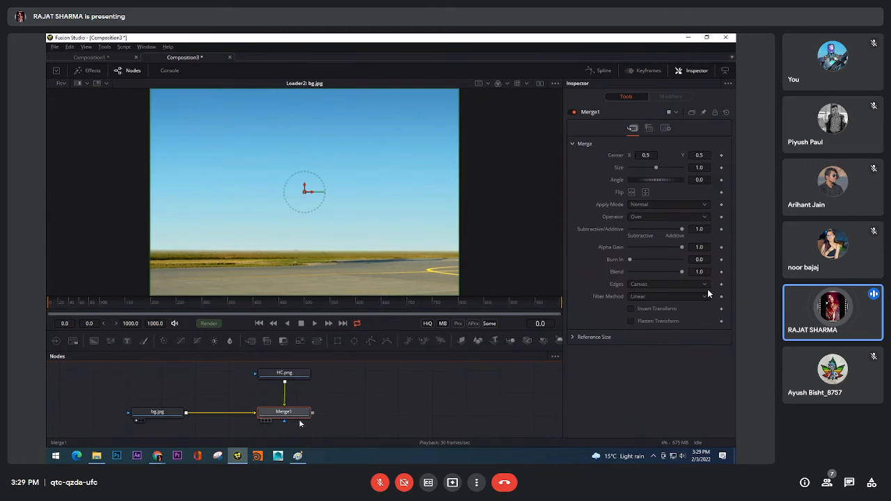
pyautogui.press('1')
pyautogui.moveTo(344, 387); pyautogui.dragTo(343, 392)
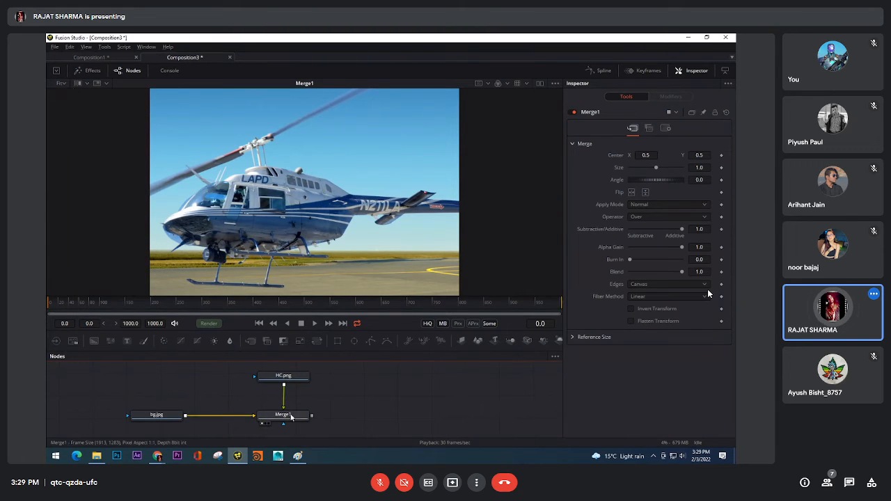
pyautogui.moveTo(293, 415); pyautogui.dragTo(293, 413)
# Scale the merged helicopter to about 0.312 and move its center to about X 0.545, Y 0.462
pyautogui.scroll(-3, 342, 221)
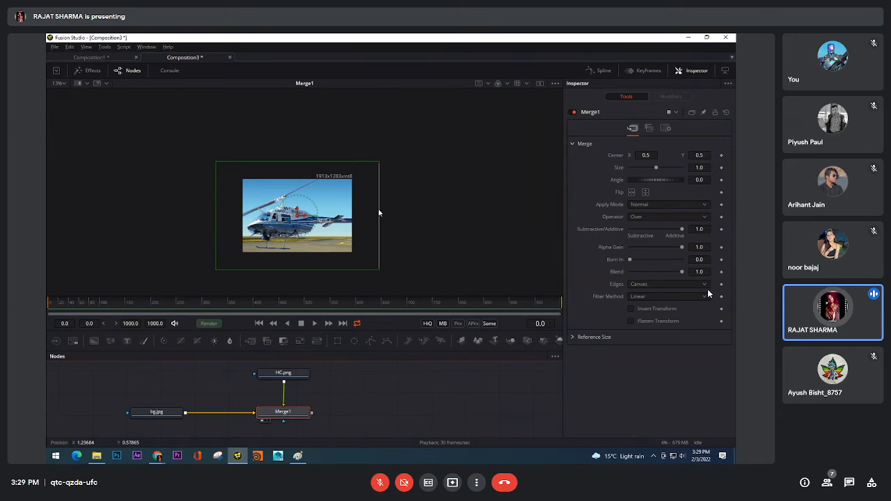
pyautogui.moveTo(380, 212); pyautogui.dragTo(362, 218)
pyautogui.scroll(3, 323, 214)
pyautogui.click(61, 83)
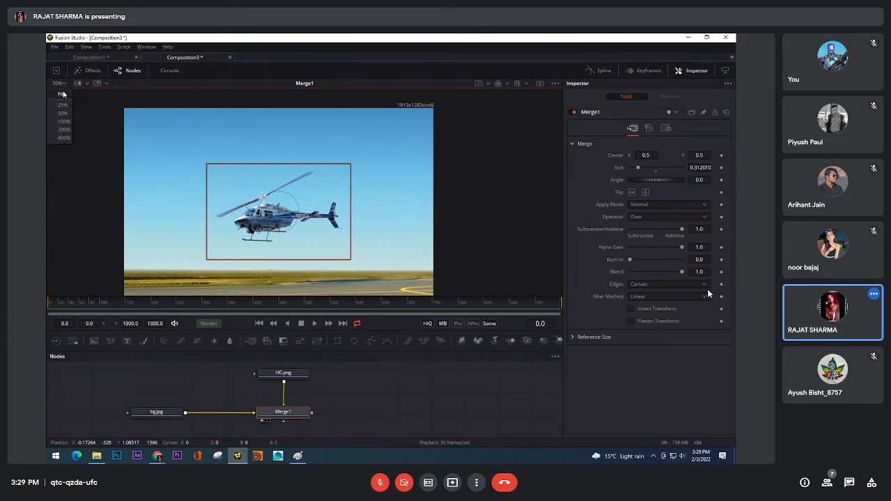
pyautogui.click(64, 95)
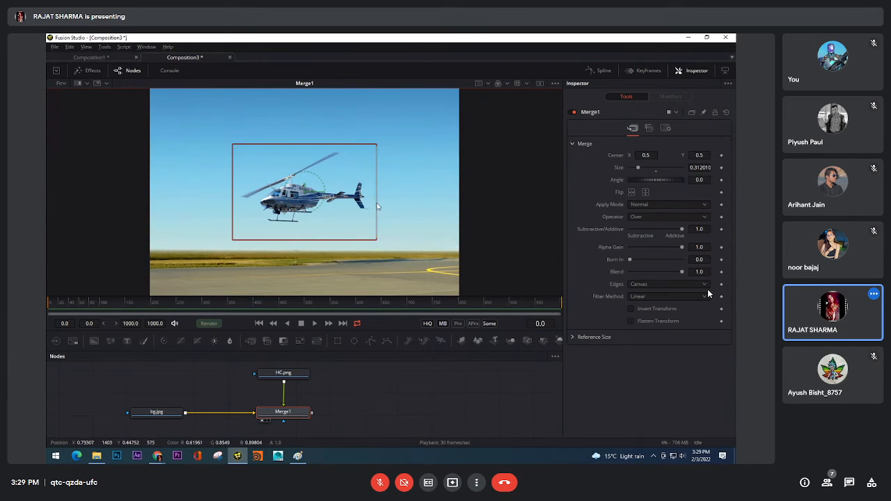
pyautogui.moveTo(311, 195); pyautogui.dragTo(324, 265)
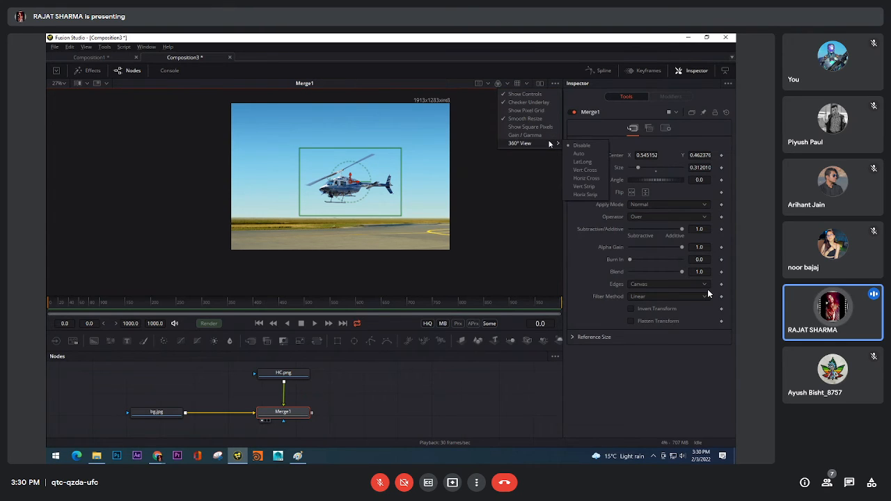
# Enable Show Pixel Grid for the viewer and examine the sky's individual pixels beside the helicopter
pyautogui.click(527, 85)
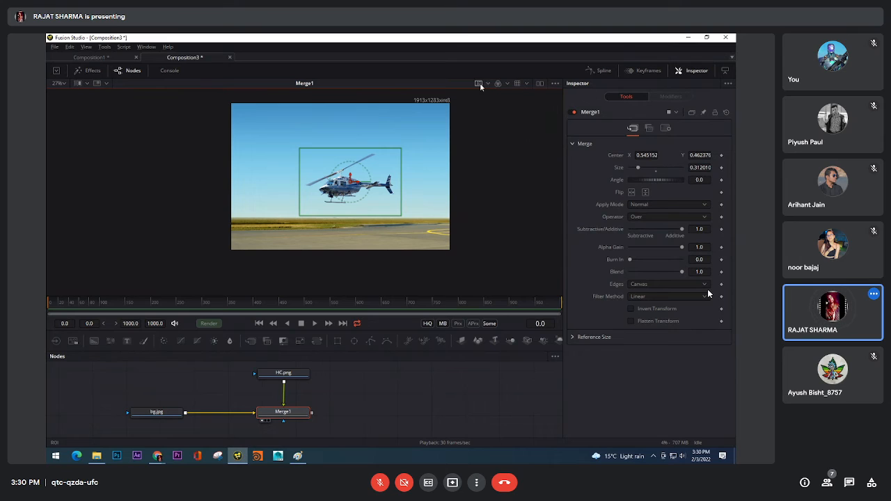
pyautogui.rightClick(430, 189)
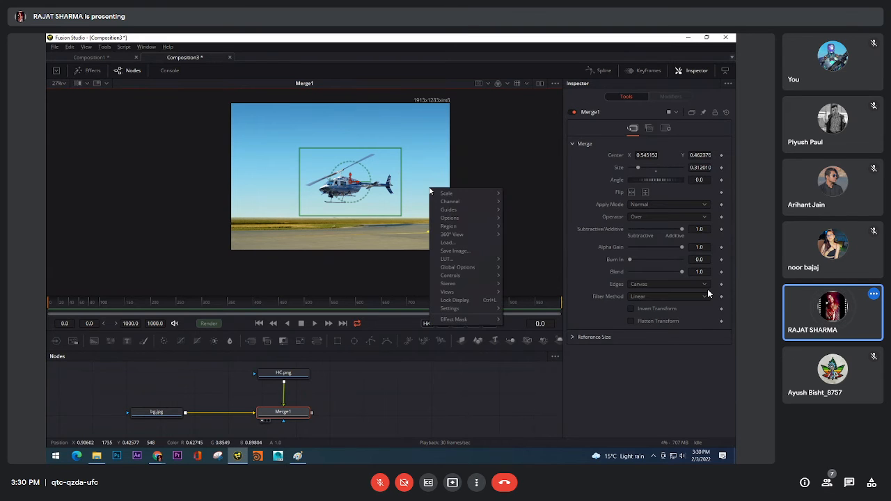
pyautogui.moveTo(460, 219)
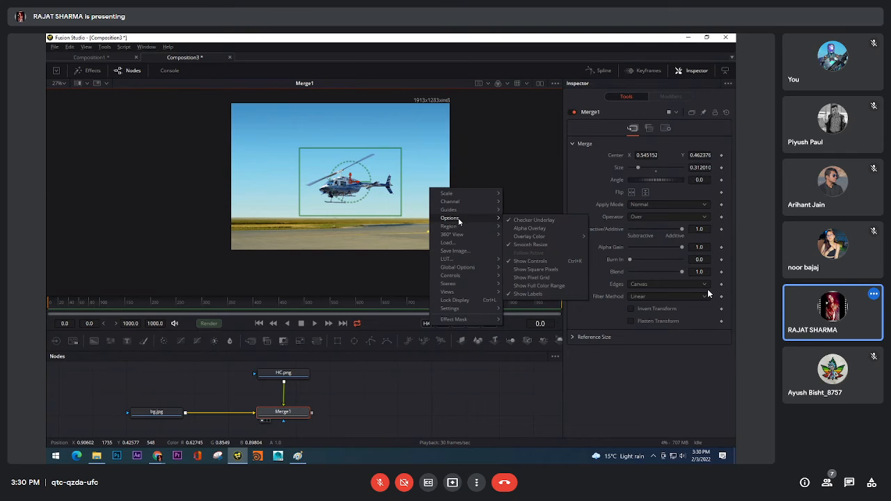
pyautogui.click(520, 277)
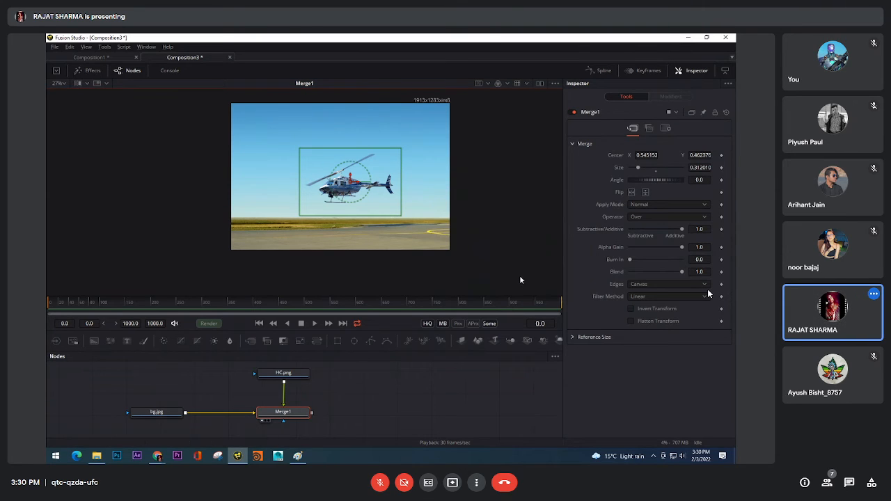
pyautogui.moveTo(422, 166)
pyautogui.mouseDown()
pyautogui.moveTo(419, 202)
pyautogui.moveTo(428, 180)
pyautogui.mouseUp()
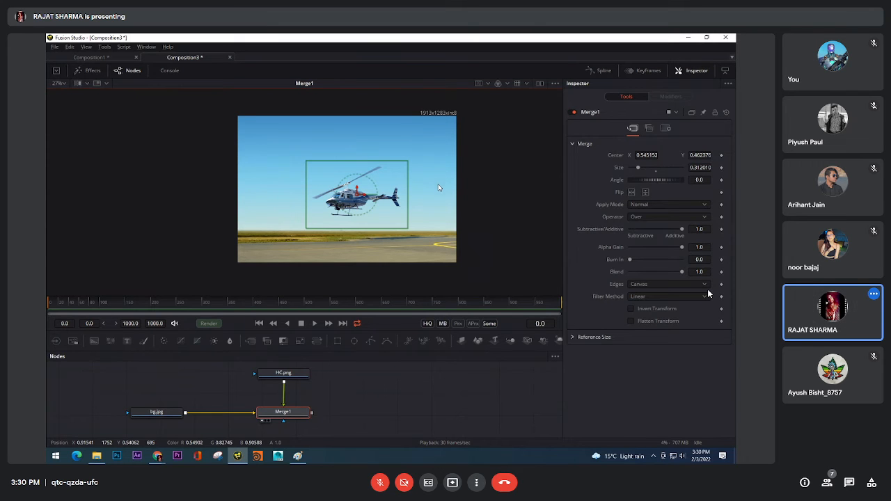
pyautogui.scroll(10, 438, 184)
pyautogui.scroll(2, 430, 180)
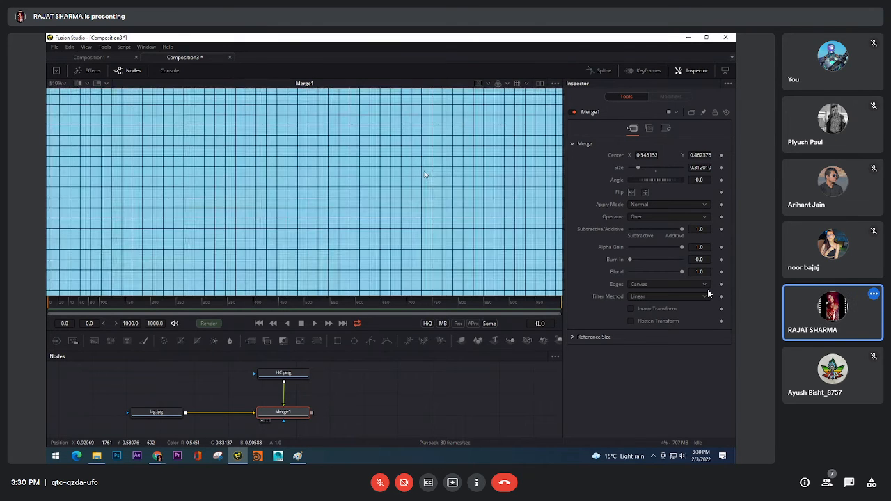
# Turn off Show Pixel Grid for the viewer and bring the whole helicopter composite back into view
pyautogui.rightClick(426, 173)
pyautogui.moveTo(467, 263)
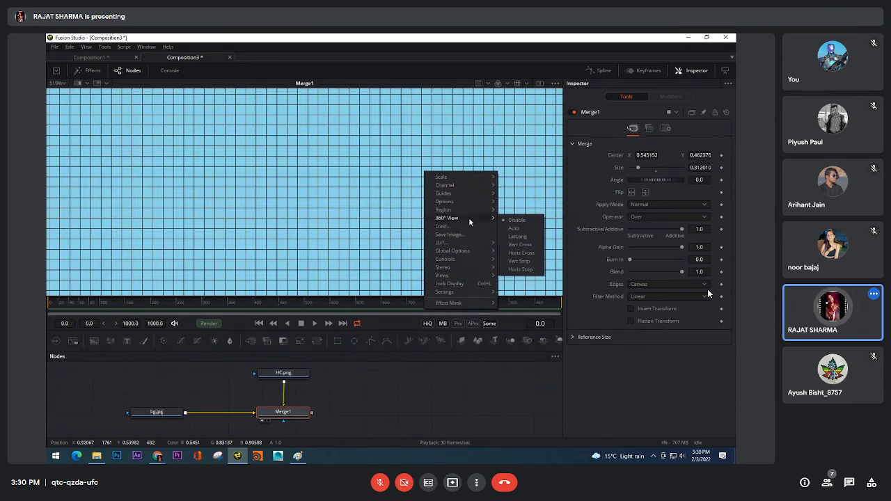
pyautogui.moveTo(469, 194)
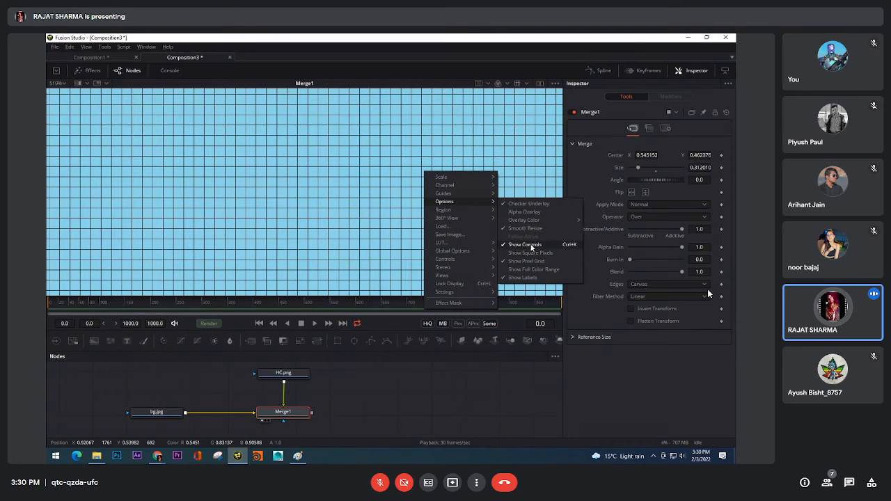
pyautogui.click(529, 261)
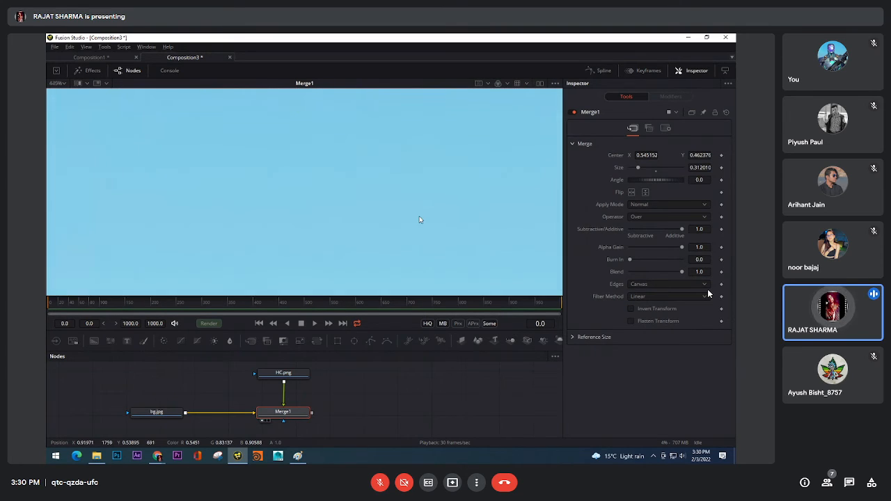
pyautogui.scroll(-5, 418, 216)
pyautogui.scroll(2, 411, 209)
pyautogui.scroll(-1, 401, 201)
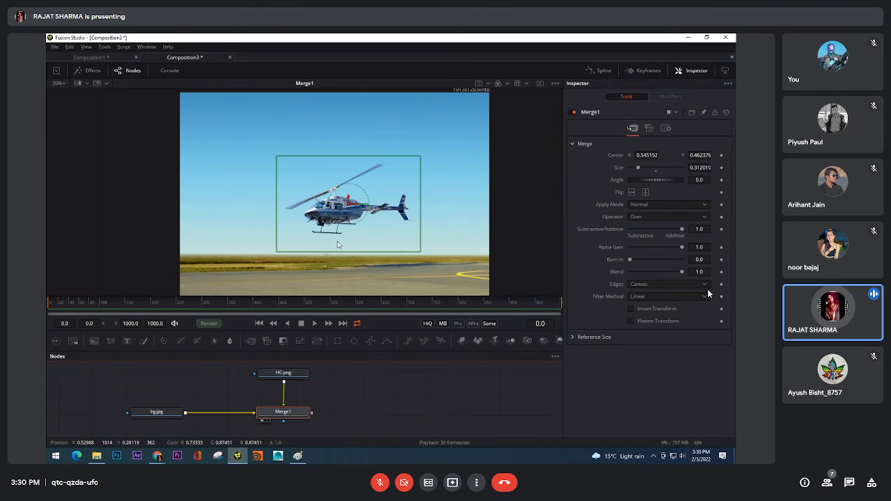
# Move the helicopter straight up above the background to Center Y about 1.154 and keyframe the Merge's Center at frame 0
pyautogui.scroll(-1, 335, 206)
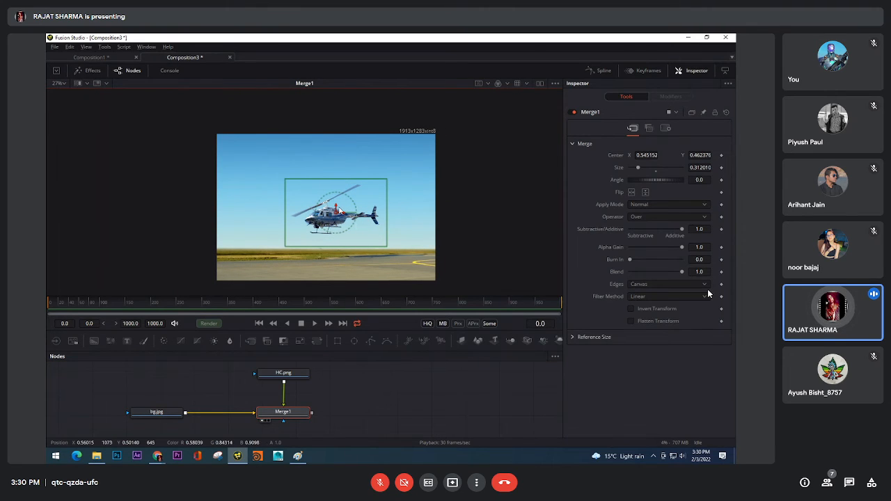
pyautogui.moveTo(339, 209); pyautogui.dragTo(355, 108)
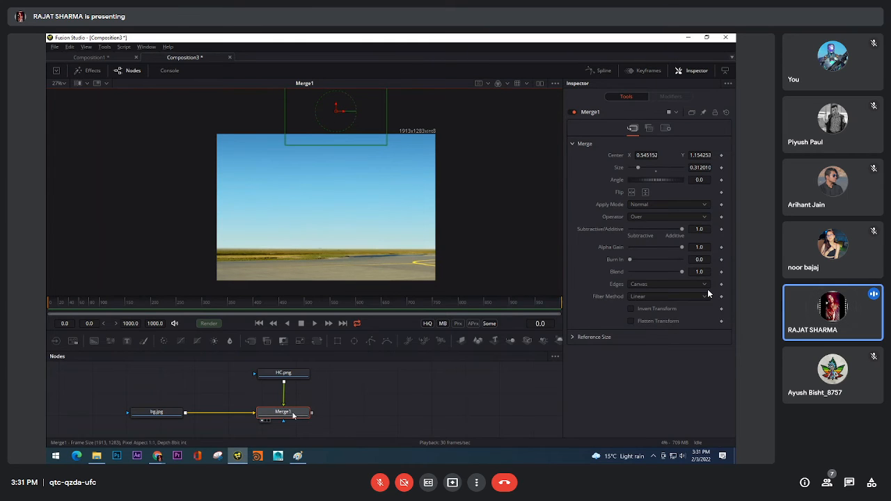
pyautogui.click(722, 156)
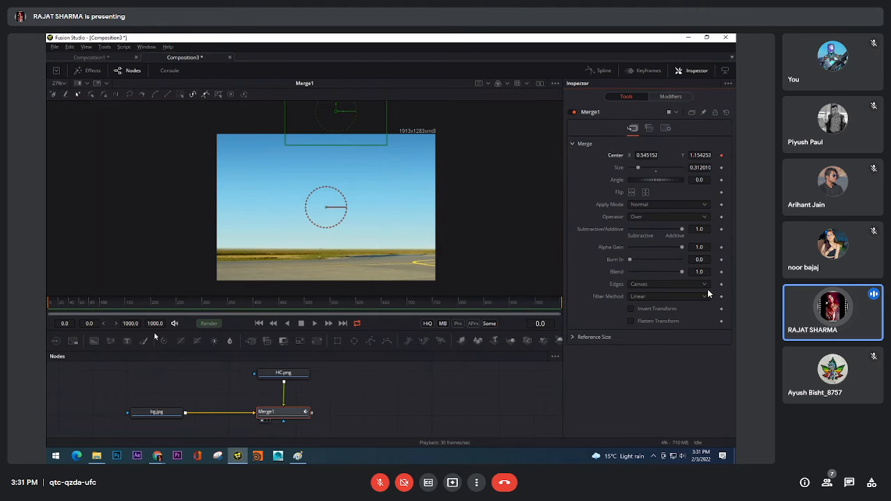
# Shorten the composition to end at frame 100 for both render and global range, and return to the first frame
pyautogui.click(131, 324)
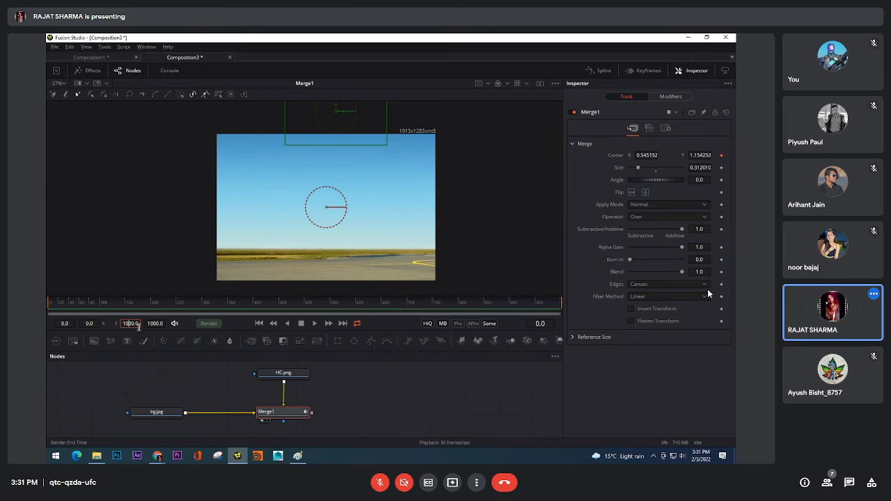
pyautogui.hotkey('shift', 'Tab')
pyautogui.press('Tab')
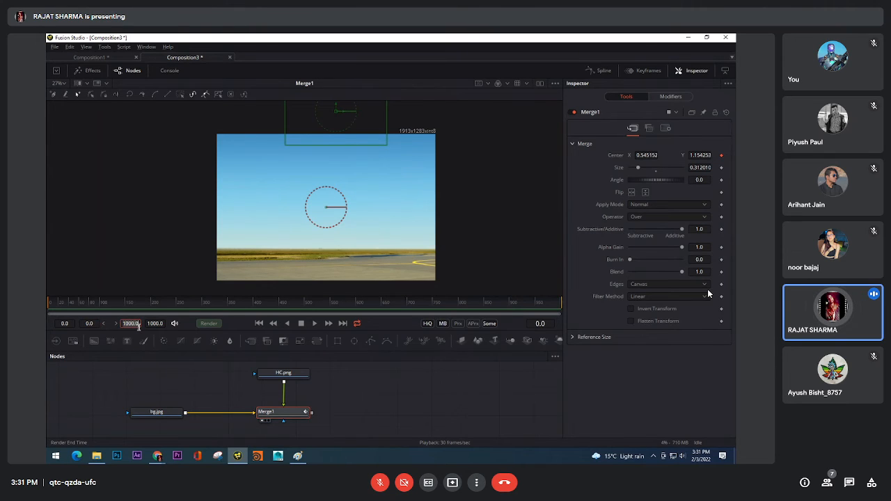
pyautogui.press('Tab')
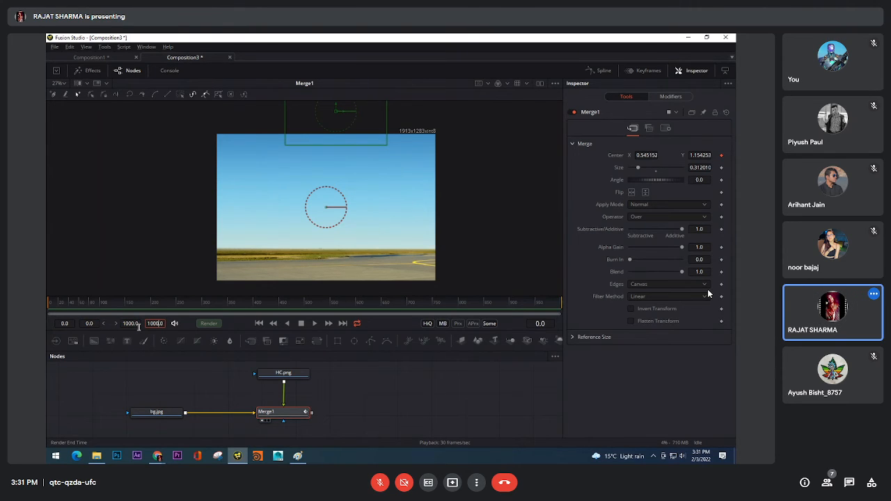
pyautogui.press('BackSpace')
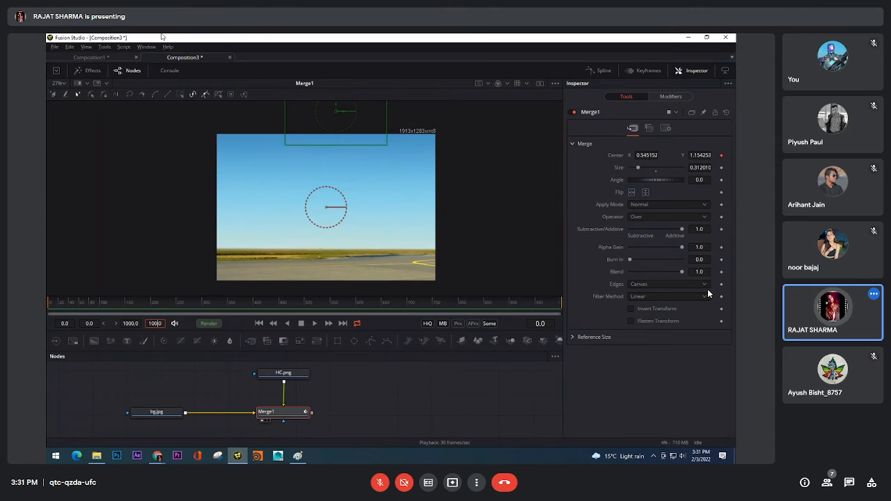
pyautogui.press('Return')
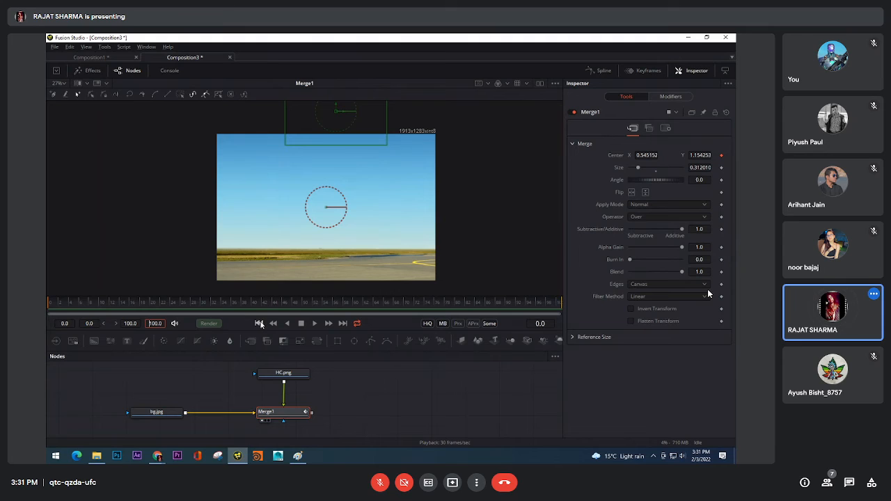
pyautogui.click(314, 324)
pyautogui.click(302, 324)
pyautogui.click(259, 323)
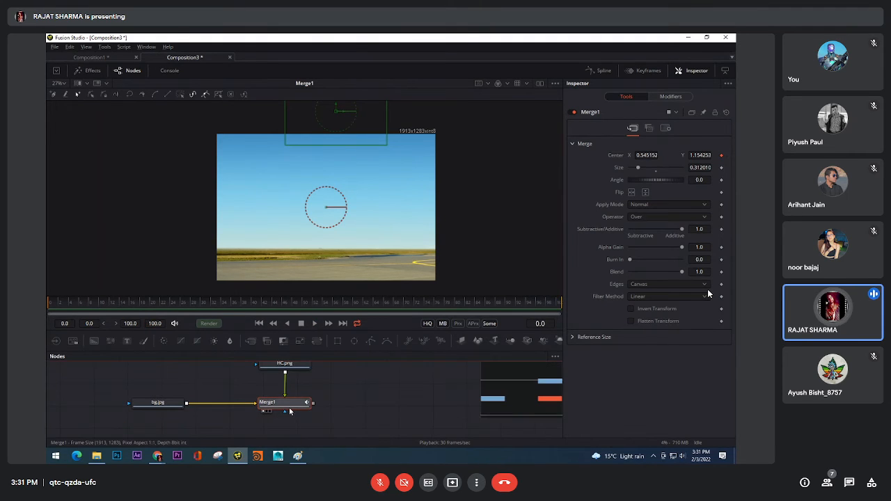
# Adjust the helicopter's starting position above the frame to Center Y about 1.149 in the frame 0 keyframe
pyautogui.moveTo(352, 123); pyautogui.dragTo(348, 148)
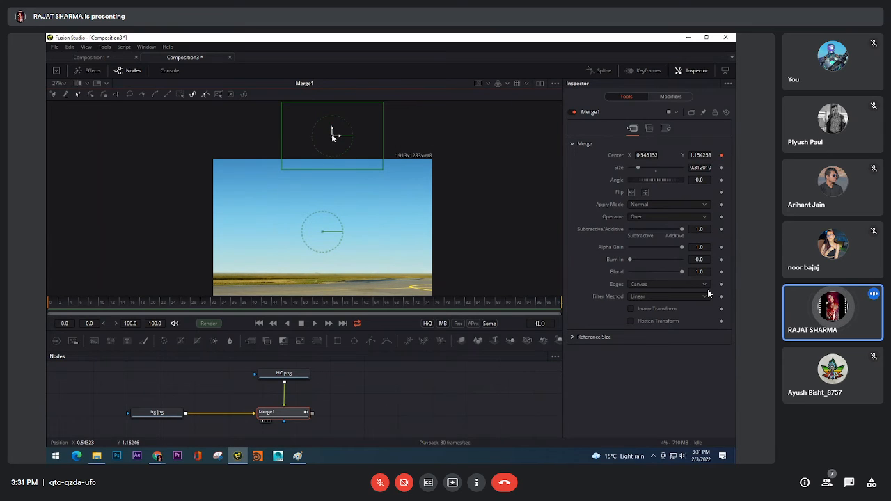
pyautogui.moveTo(332, 130); pyautogui.dragTo(332, 131)
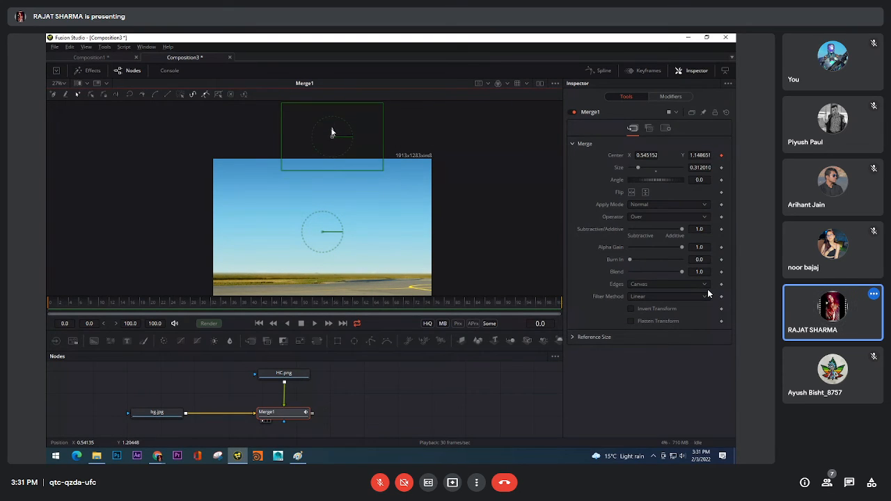
pyautogui.click(721, 155)
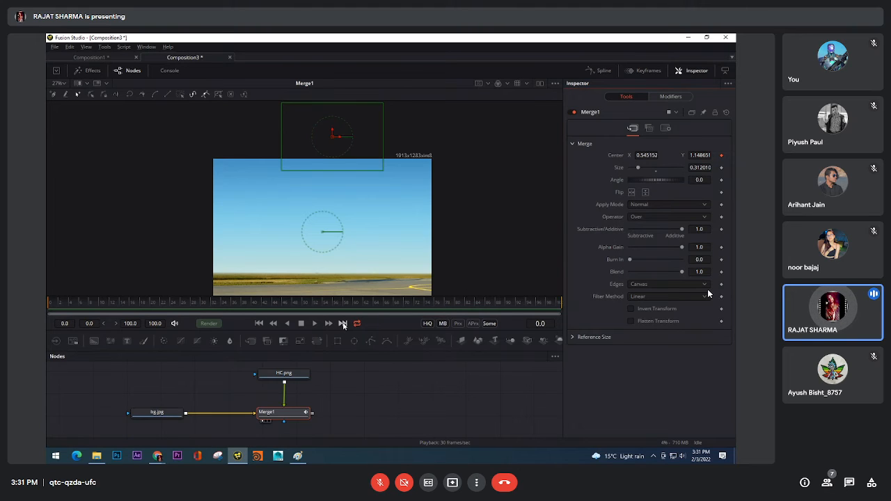
# At frame 72, lower the helicopter onto the runway at Center Y about 0.266 to keyframe its landing
pyautogui.click(421, 302)
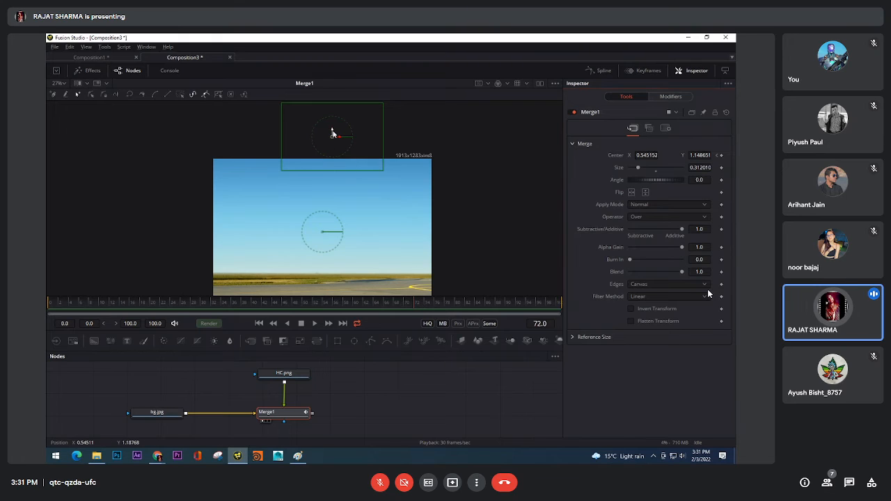
pyautogui.moveTo(332, 135); pyautogui.dragTo(371, 197)
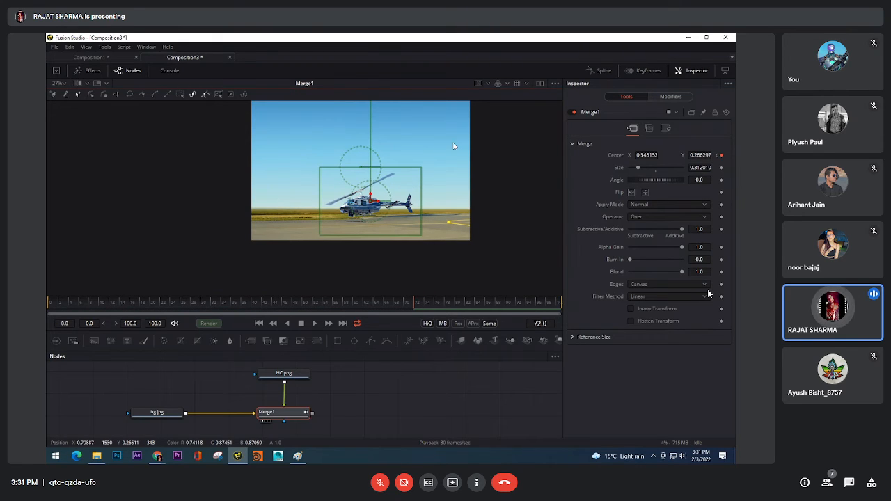
pyautogui.moveTo(456, 145); pyautogui.dragTo(420, 204)
# Play the helicopter's descent from the first frame to review the animation, and stop playback
pyautogui.click(260, 323)
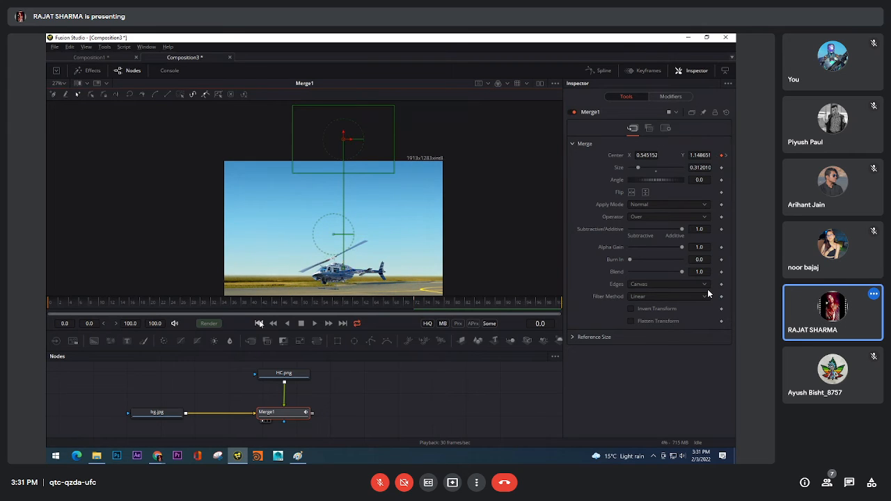
pyautogui.click(314, 323)
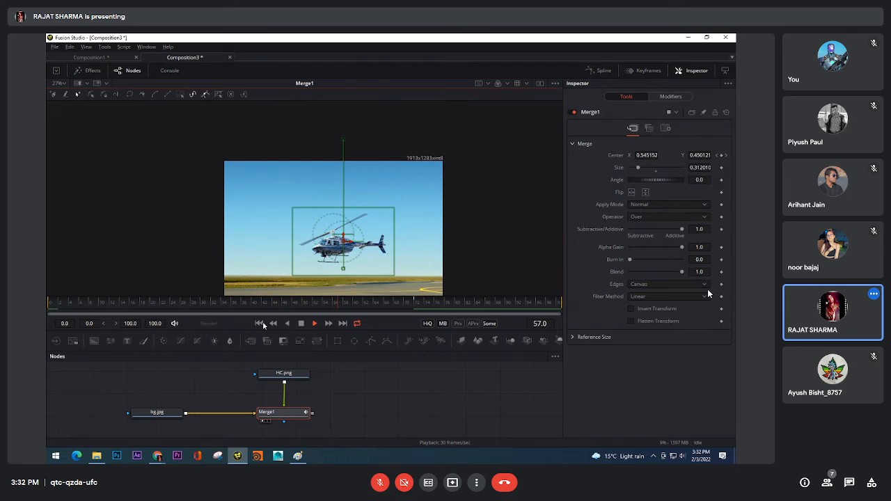
pyautogui.click(301, 324)
pyautogui.click(314, 323)
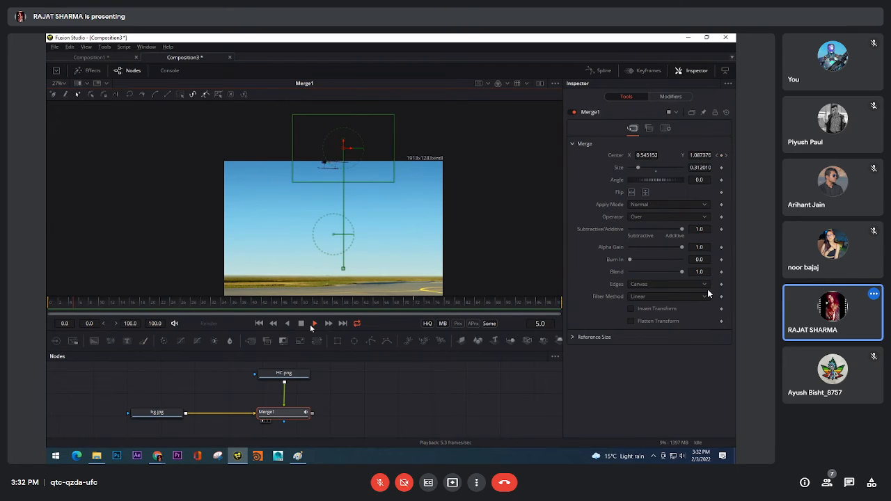
pyautogui.click(301, 324)
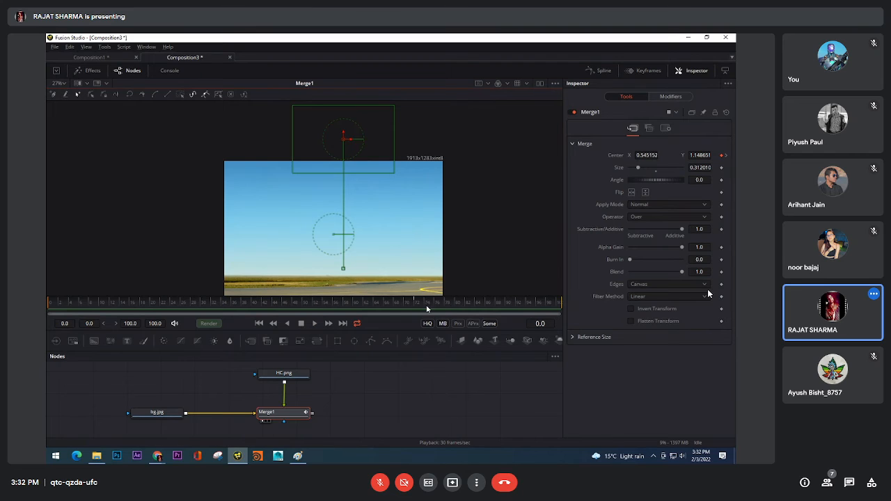
# Show the keyframe editor for the Merge node and expand its tracks to select the Center path displacement
pyautogui.click(372, 379)
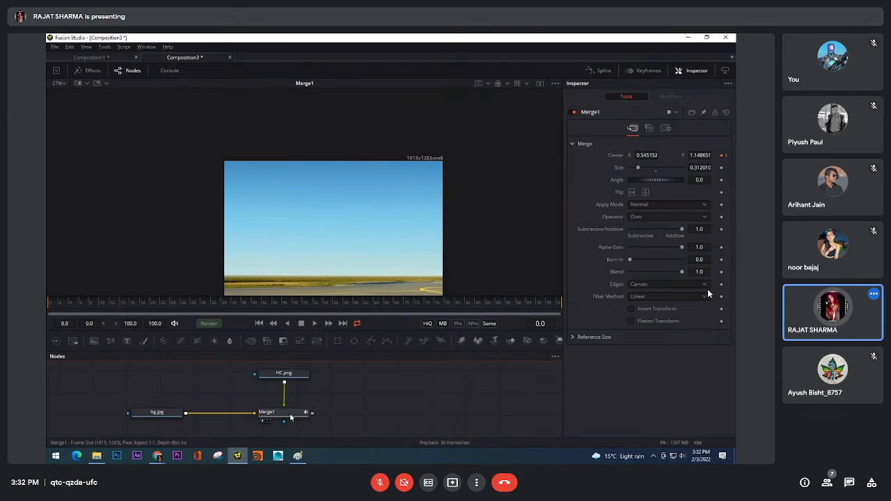
pyautogui.click(291, 414)
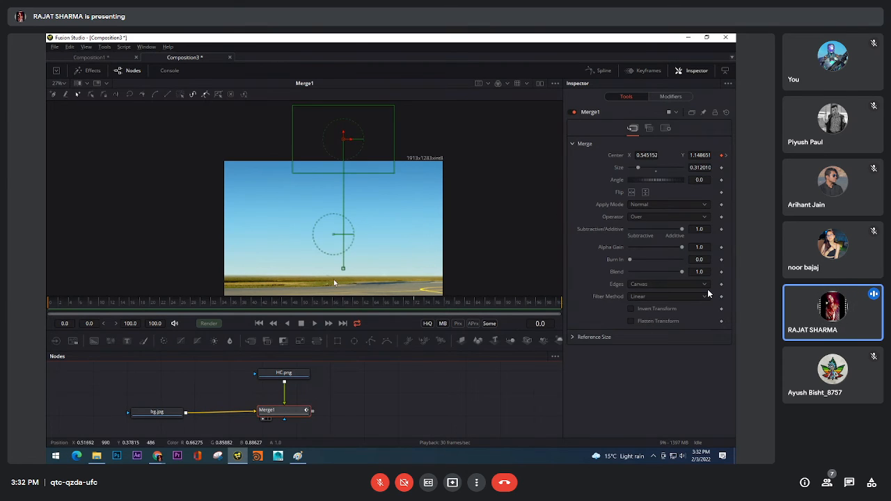
pyautogui.click(648, 70)
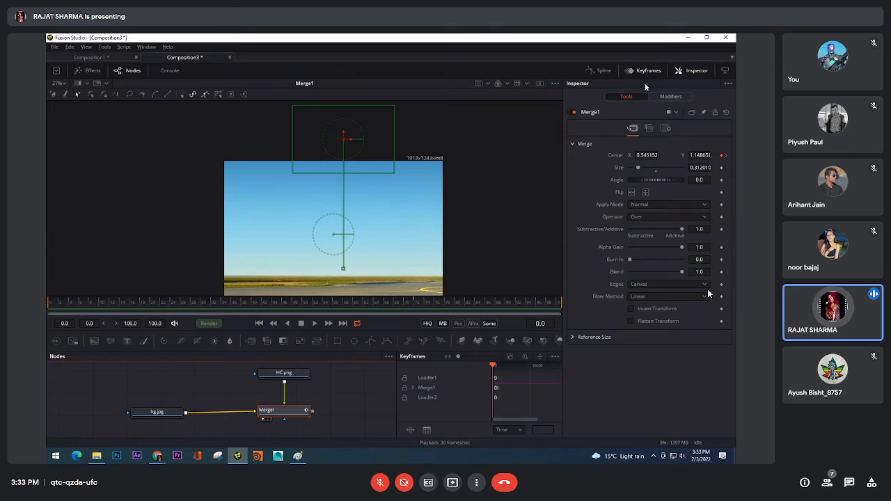
pyautogui.click(411, 386)
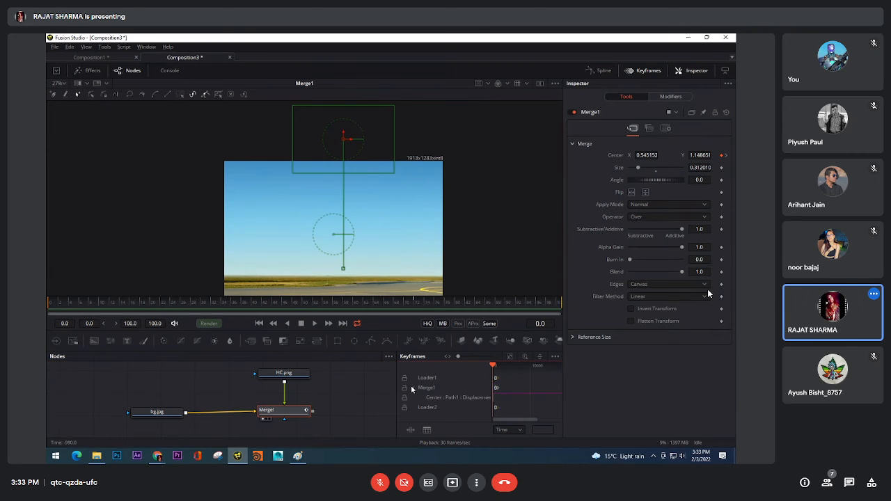
pyautogui.click(446, 398)
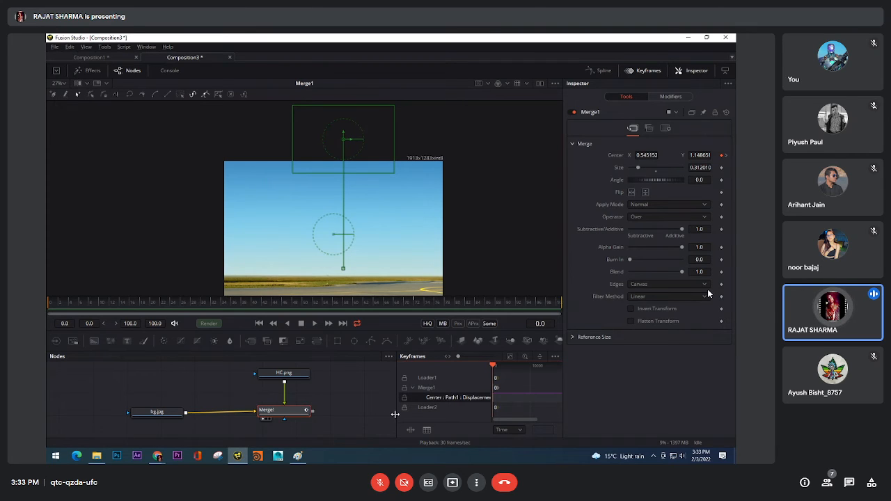
# Enlarge the keyframe editor in width and height and fit the whole animation range into it
pyautogui.moveTo(395, 415); pyautogui.dragTo(317, 415)
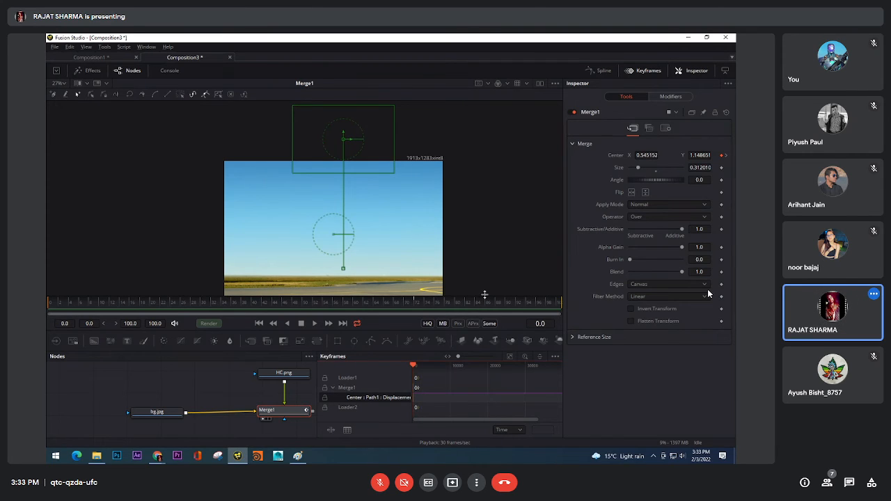
pyautogui.moveTo(483, 296); pyautogui.dragTo(483, 156)
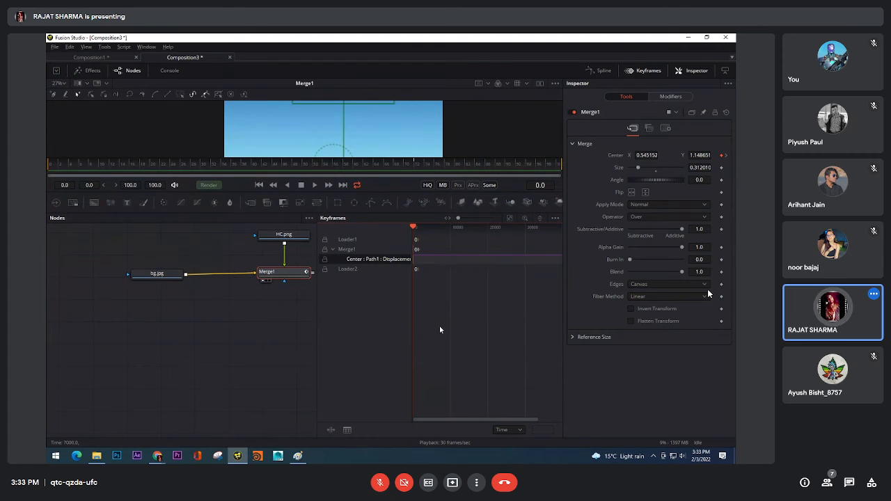
pyautogui.click(510, 218)
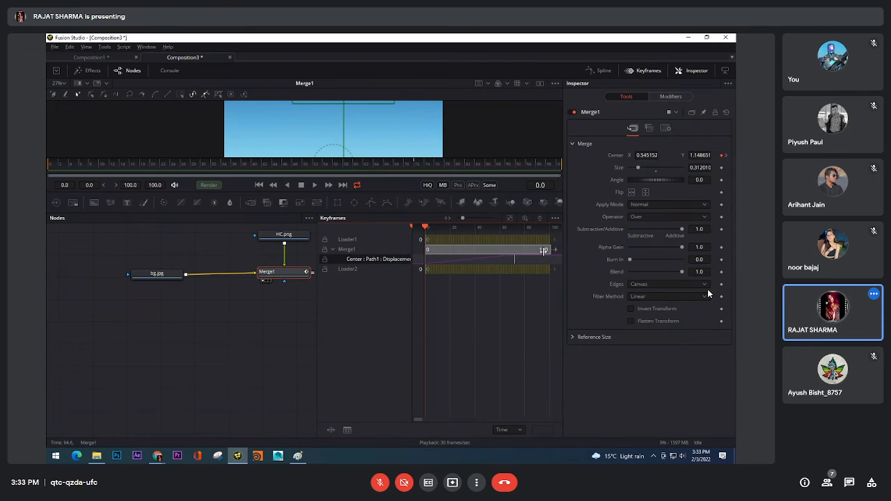
# Try trimming the start of the background loader's track to frame 3, restore it to frame 0, and play the animation
pyautogui.click(438, 271)
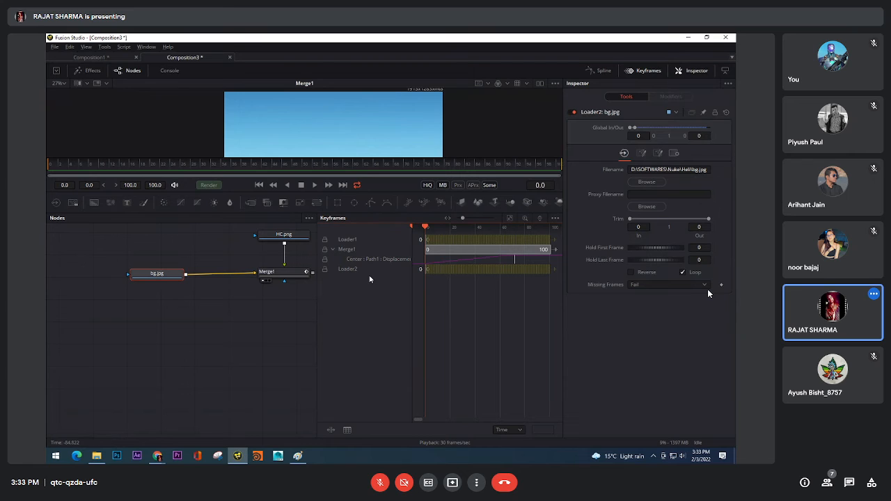
pyautogui.moveTo(427, 229); pyautogui.dragTo(531, 226)
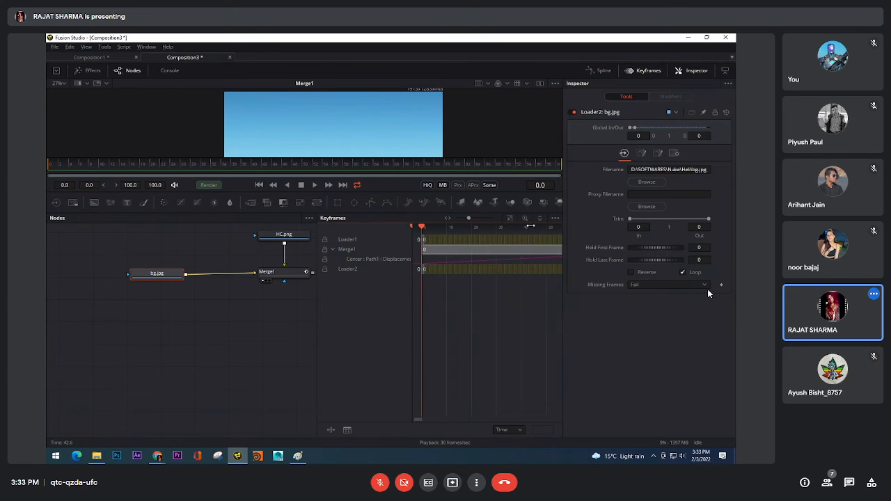
pyautogui.moveTo(423, 269); pyautogui.dragTo(430, 269)
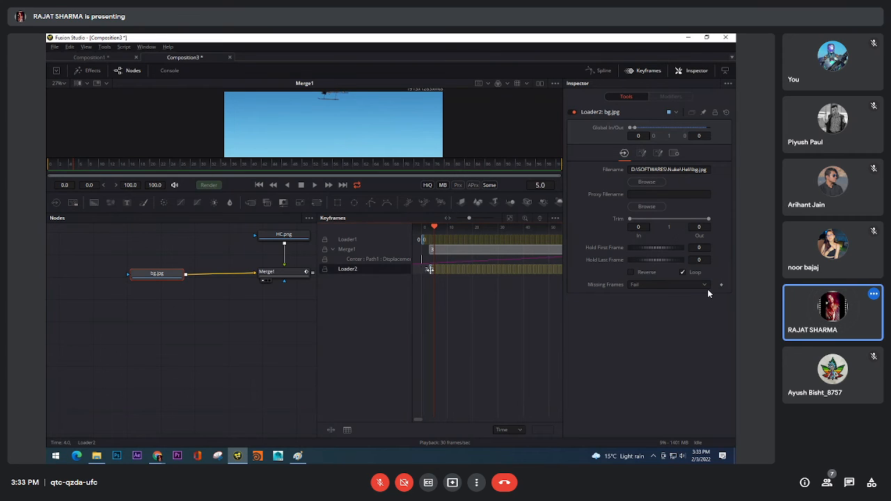
pyautogui.moveTo(440, 308); pyautogui.dragTo(420, 302)
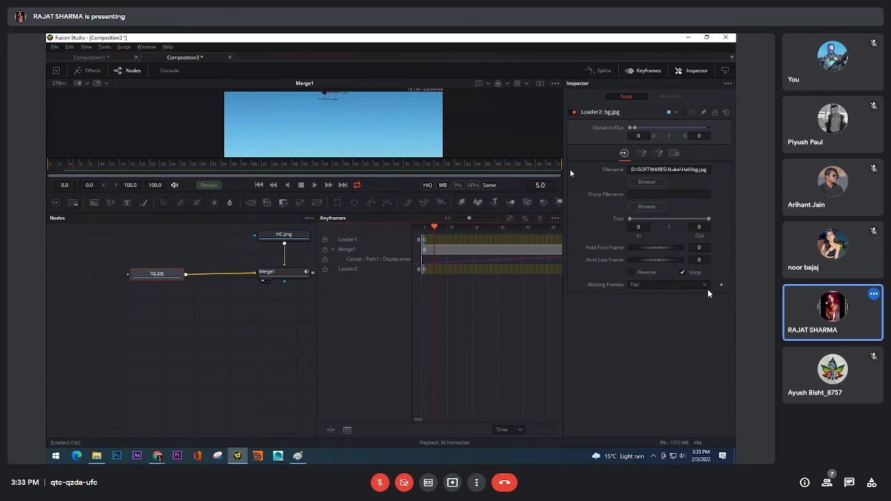
pyautogui.press('space')
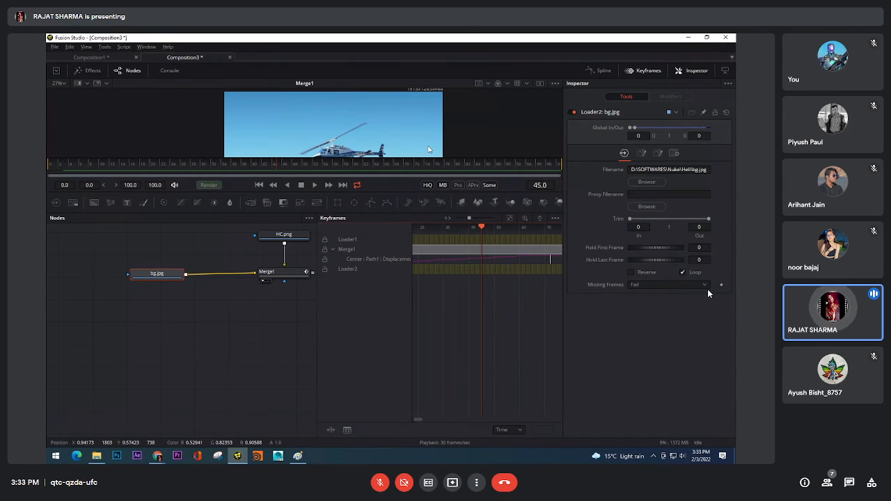
# Fit the composite to the viewer and stop playback at frame 33
pyautogui.scroll(-3, 429, 150)
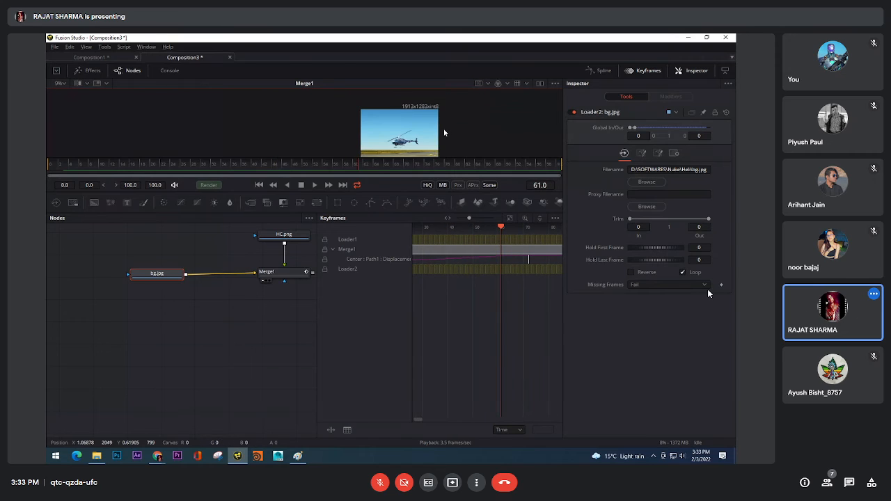
pyautogui.moveTo(444, 132); pyautogui.dragTo(410, 129)
pyautogui.click(65, 85)
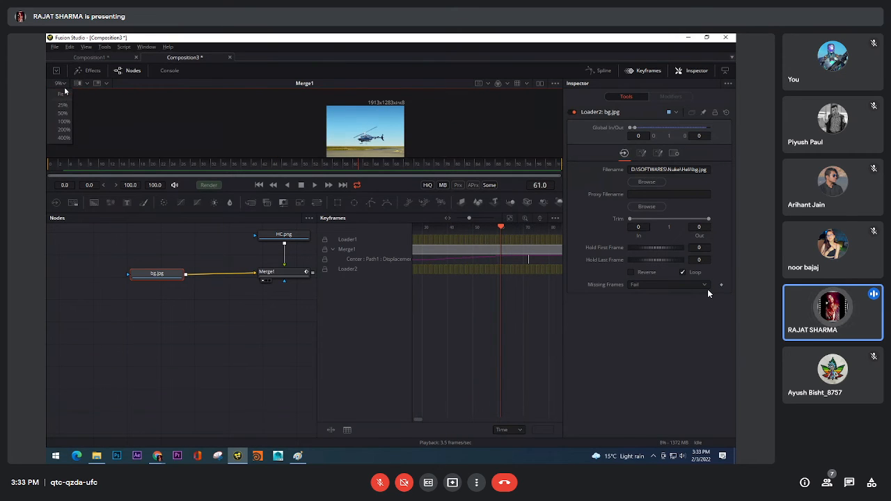
pyautogui.click(65, 95)
pyautogui.press('space')
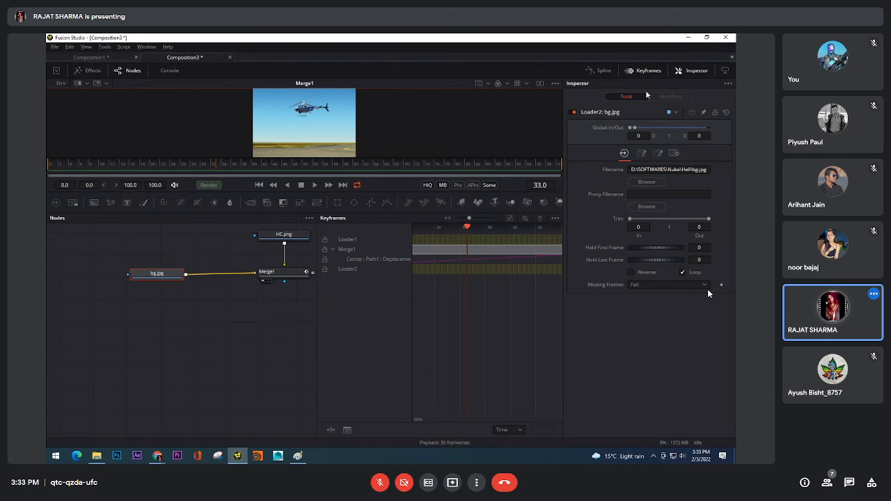
# Replace the keyframe editor with the spline editor, widen it and frame the Merge node's whole Displacement curve
pyautogui.click(647, 72)
pyautogui.click(601, 71)
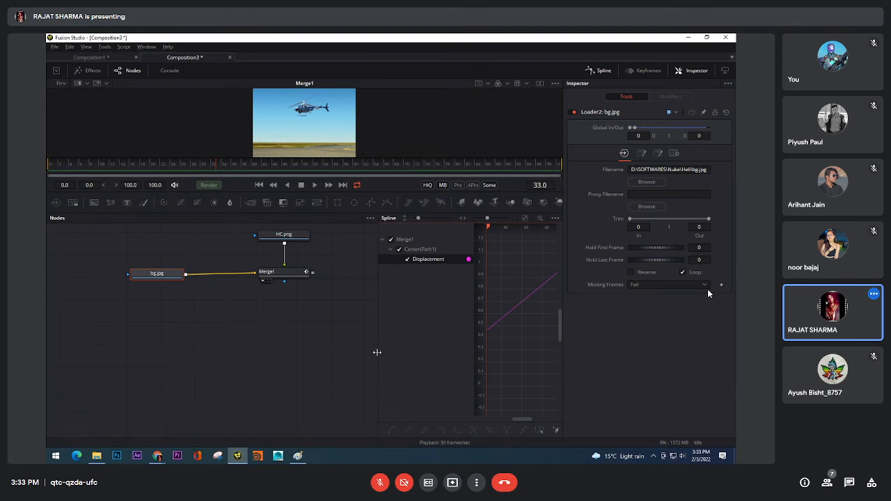
pyautogui.moveTo(378, 354); pyautogui.dragTo(227, 354)
pyautogui.moveTo(453, 369); pyautogui.dragTo(486, 351)
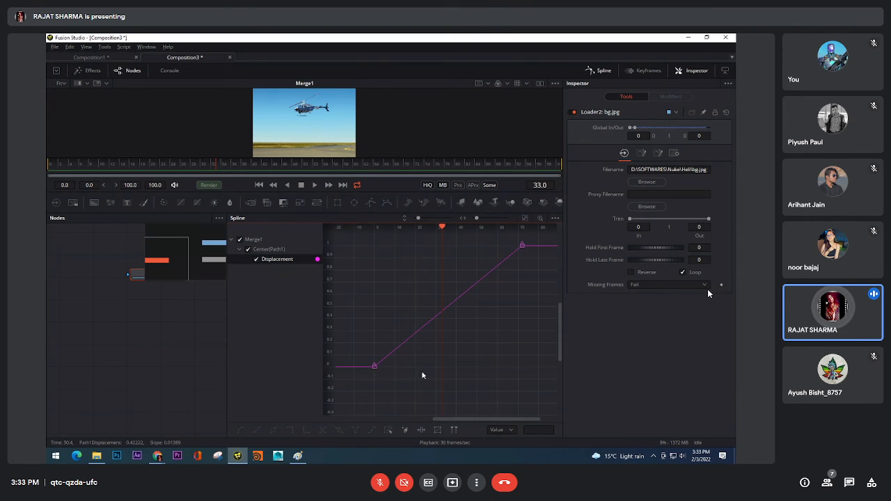
# Shape the Displacement curve with both keyframes' handles so the helicopter starts fast and eases out towards the last keyframe
pyautogui.moveTo(401, 384); pyautogui.dragTo(347, 322)
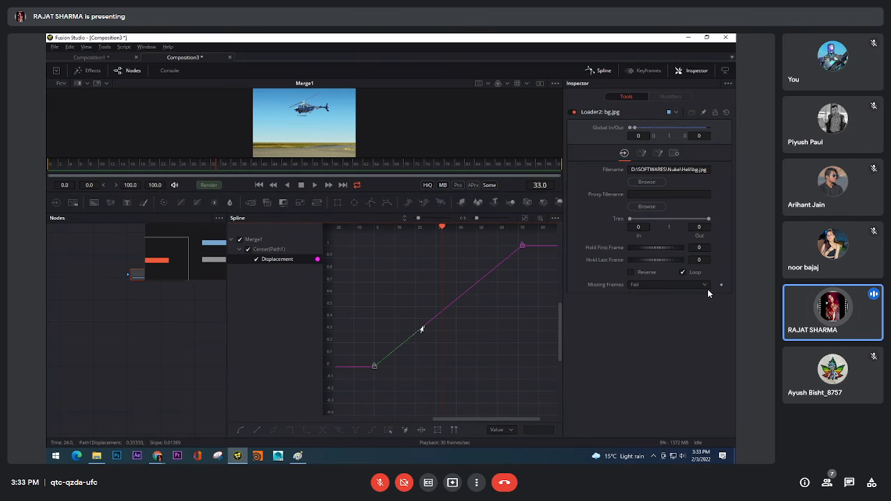
pyautogui.moveTo(422, 329); pyautogui.dragTo(399, 296)
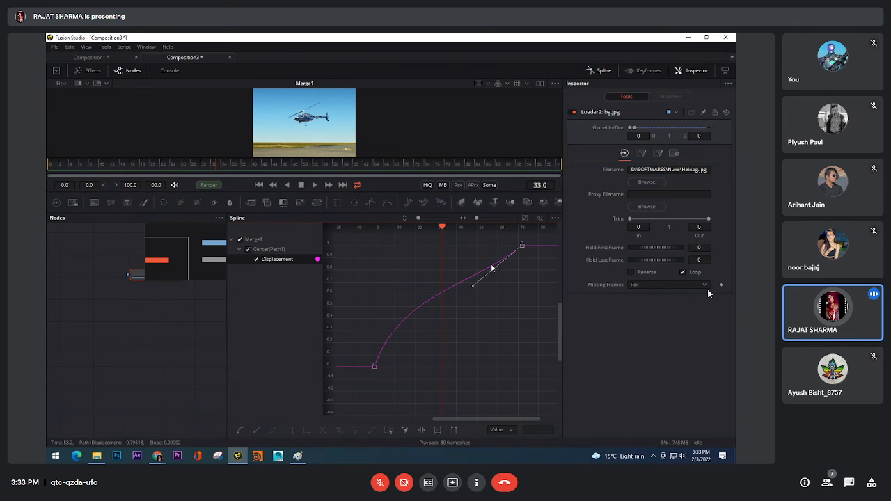
pyautogui.moveTo(473, 285); pyautogui.dragTo(398, 259)
pyautogui.click(375, 367)
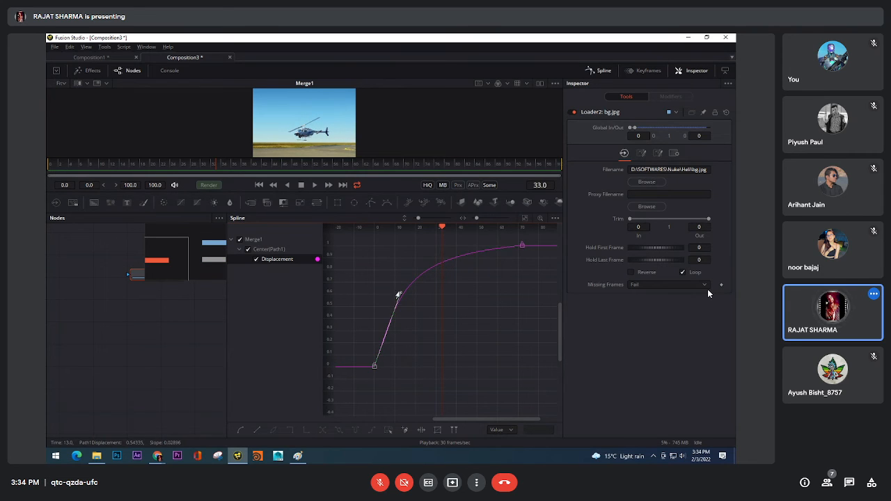
pyautogui.moveTo(398, 296); pyautogui.dragTo(377, 309)
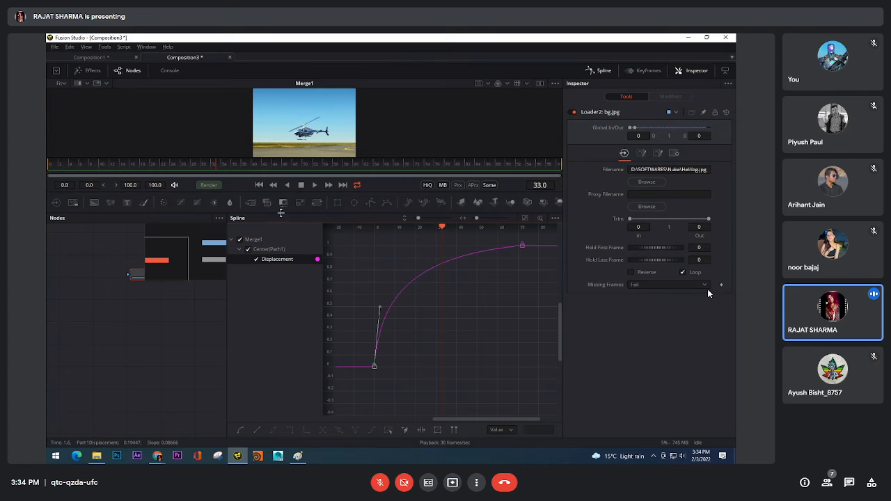
# Play the animation to check the new easing, stop it and return to the first frame
pyautogui.click(314, 186)
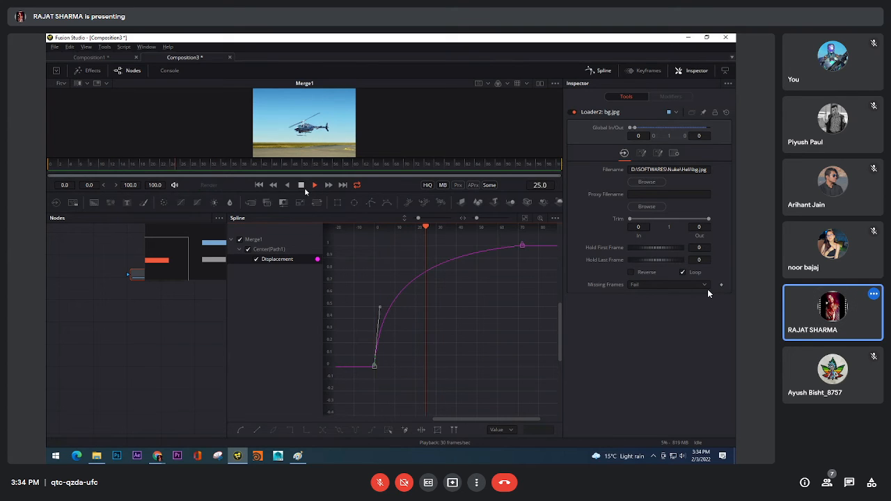
pyautogui.click(301, 185)
pyautogui.click(258, 185)
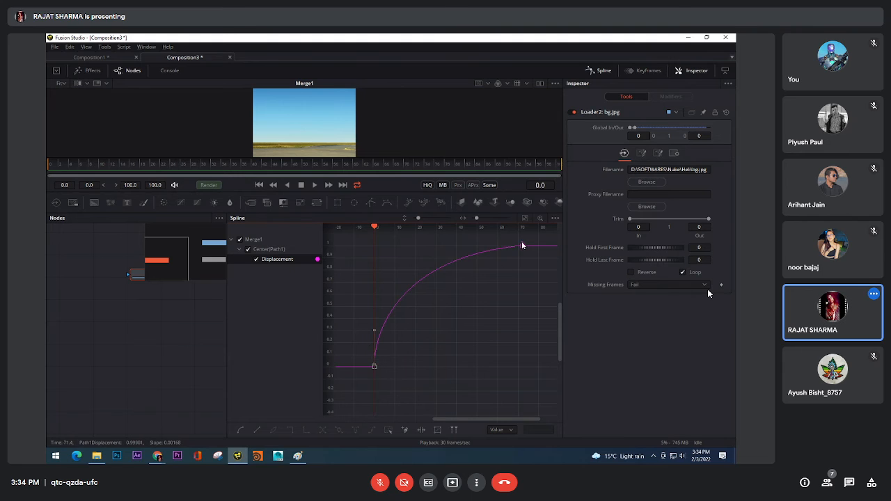
# Reframe the Displacement curve in the spline editor and soften its bend towards the last keyframe
pyautogui.moveTo(488, 274); pyautogui.dragTo(422, 298)
pyautogui.scroll(-5, 485, 301)
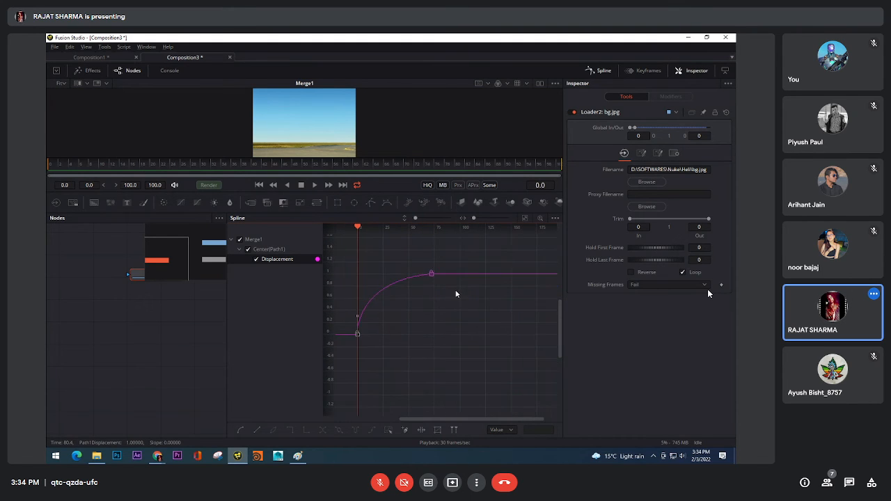
pyautogui.scroll(-10, 432, 312)
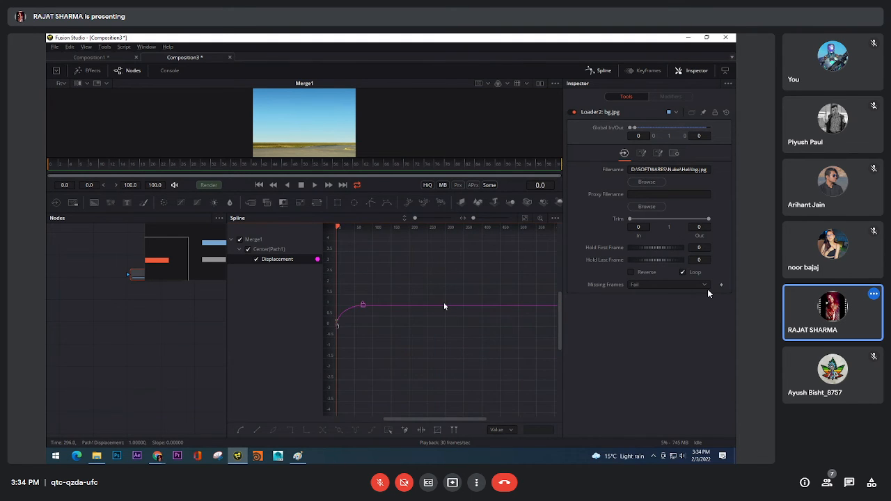
pyautogui.scroll(10, 433, 312)
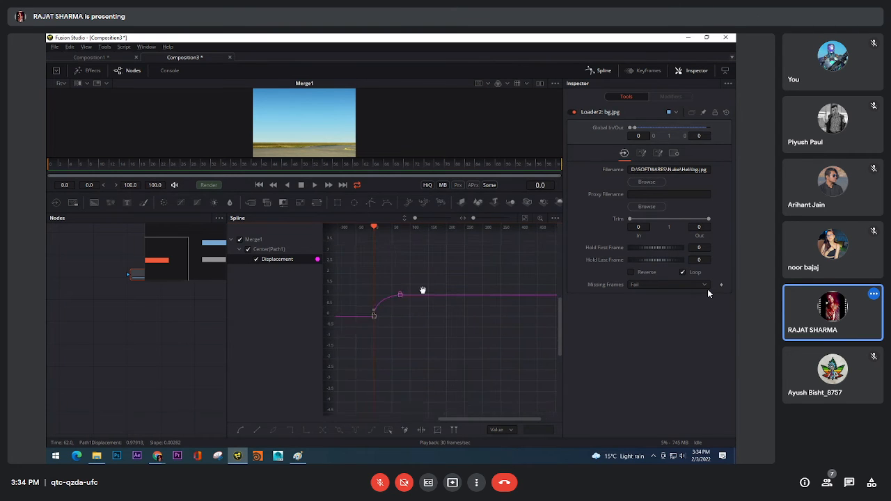
pyautogui.scroll(-3, 434, 289)
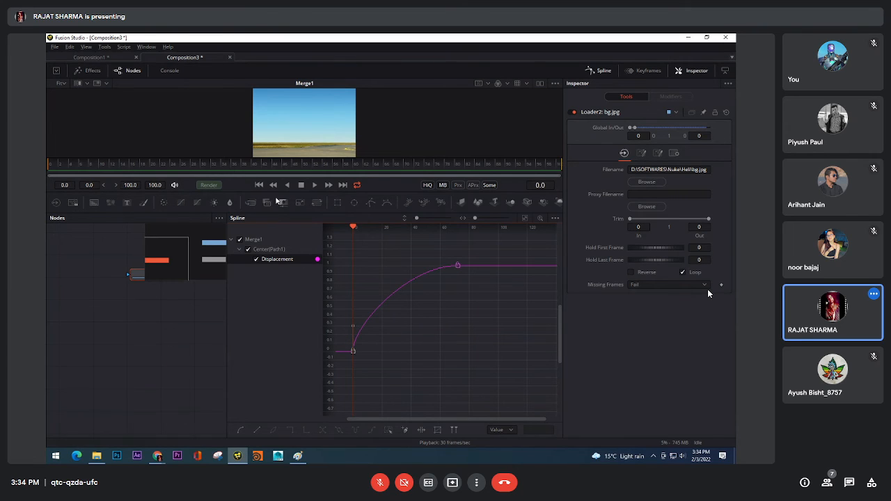
# Fine-tune the handles of the first and last Displacement keyframes, replaying the descent to check each adjustment
pyautogui.click(314, 186)
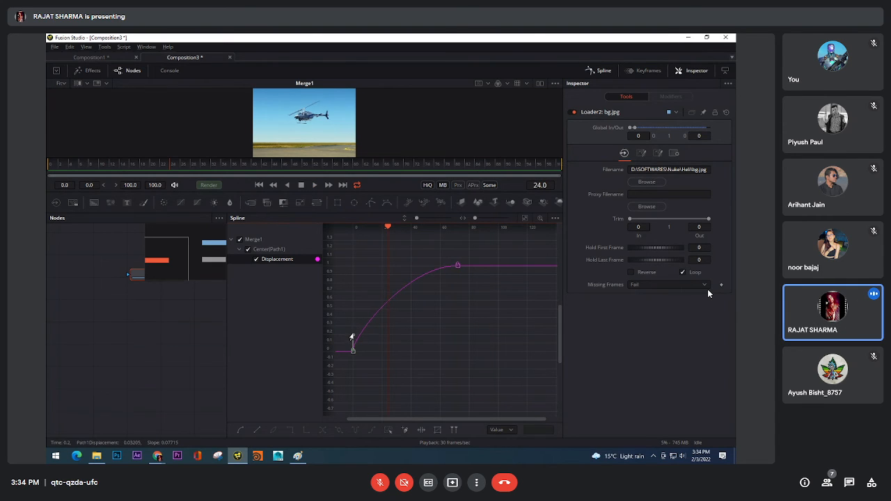
pyautogui.click(314, 185)
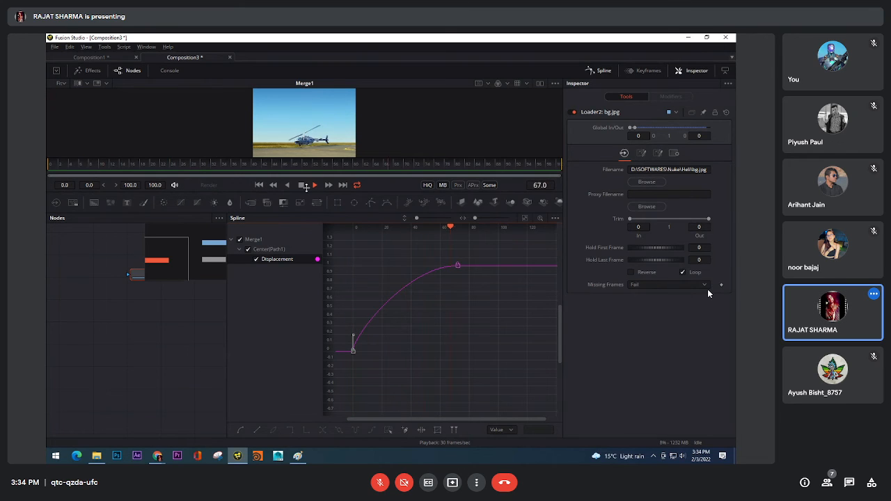
pyautogui.click(302, 186)
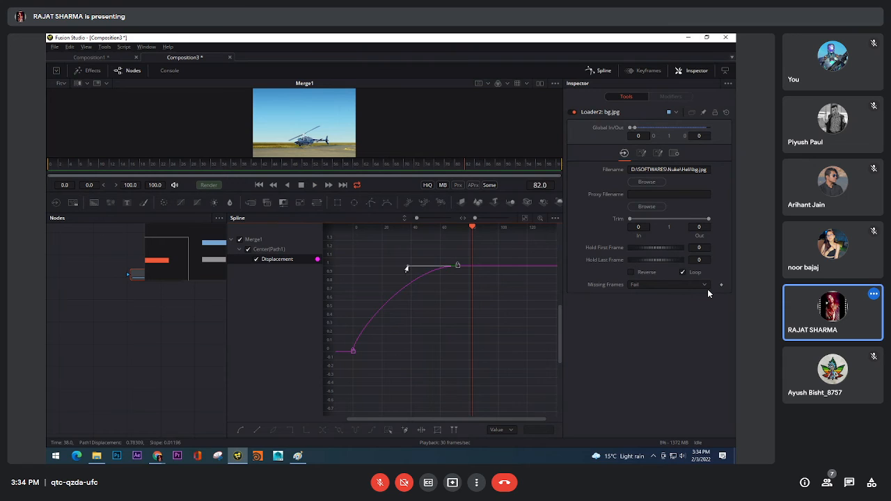
pyautogui.click(314, 186)
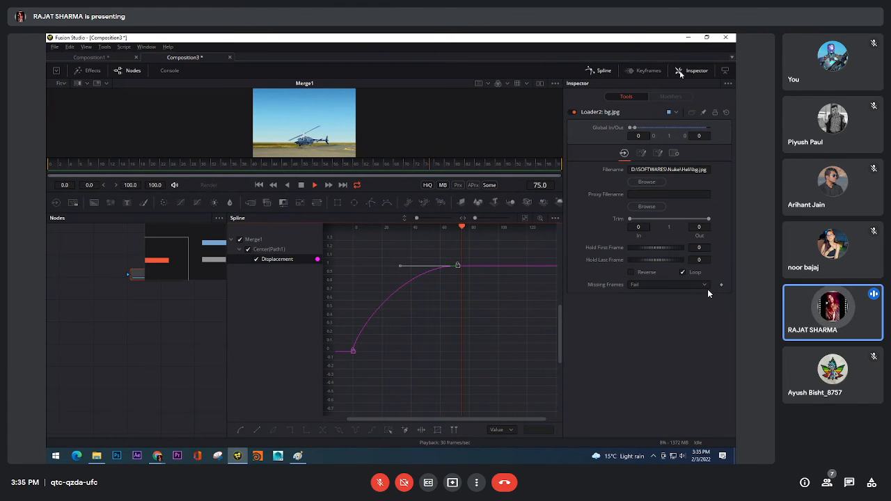
# Close the spline editor, enlarge the viewer, fit the composite inside it and reposition the node graph
pyautogui.click(592, 71)
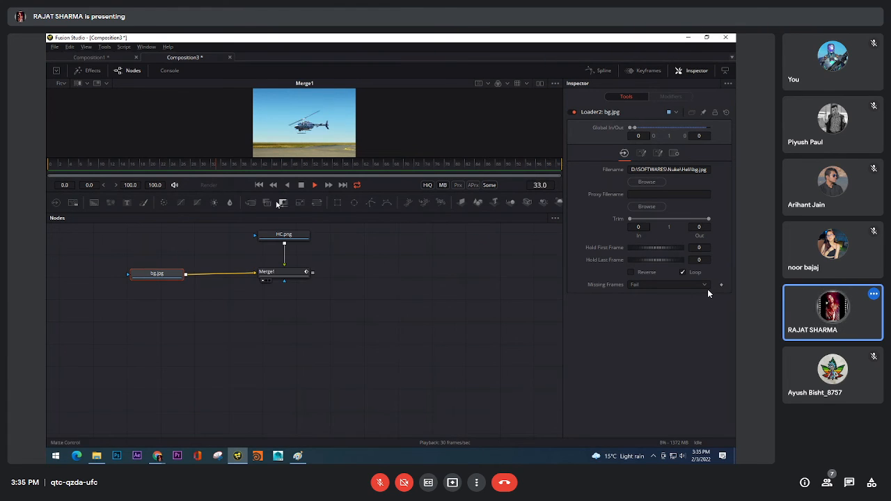
pyautogui.moveTo(340, 158); pyautogui.dragTo(340, 247)
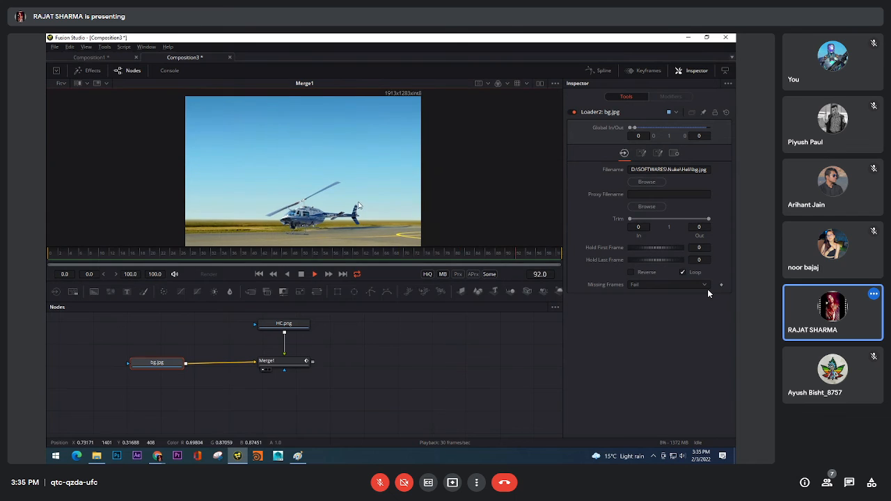
pyautogui.click(62, 83)
pyautogui.click(62, 94)
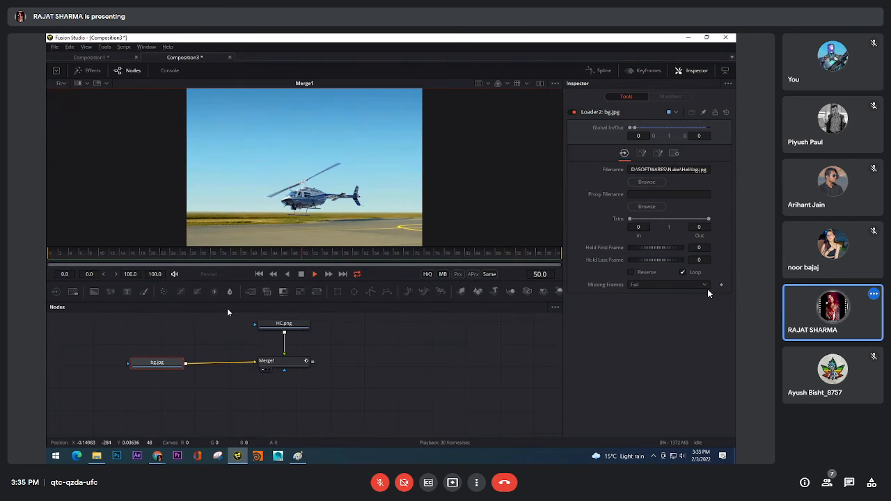
pyautogui.moveTo(424, 400); pyautogui.dragTo(385, 420)
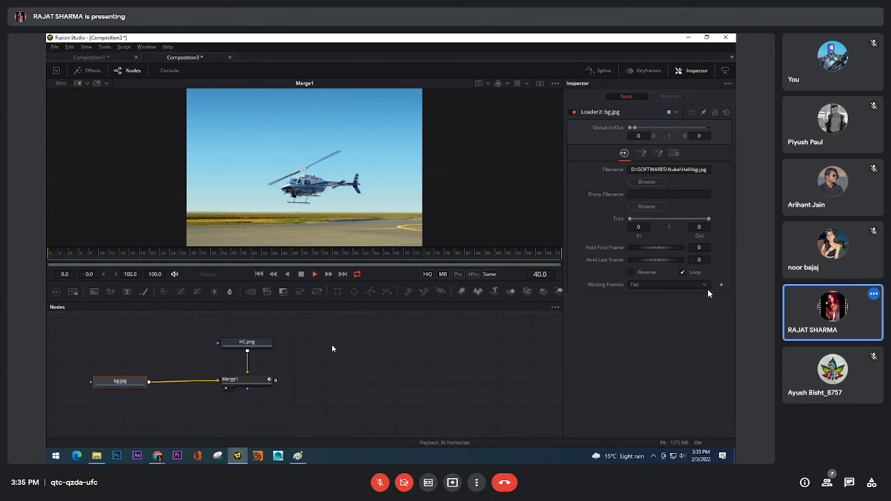
# Select the Merge1 node and replay the helicopter's descent, restarting it from the first frame
pyautogui.click(266, 381)
pyautogui.click(301, 275)
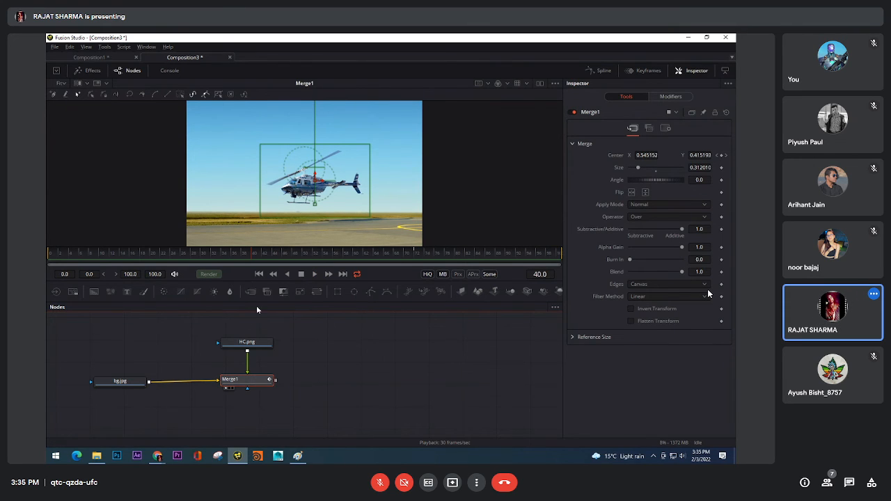
pyautogui.click(290, 276)
pyautogui.click(314, 274)
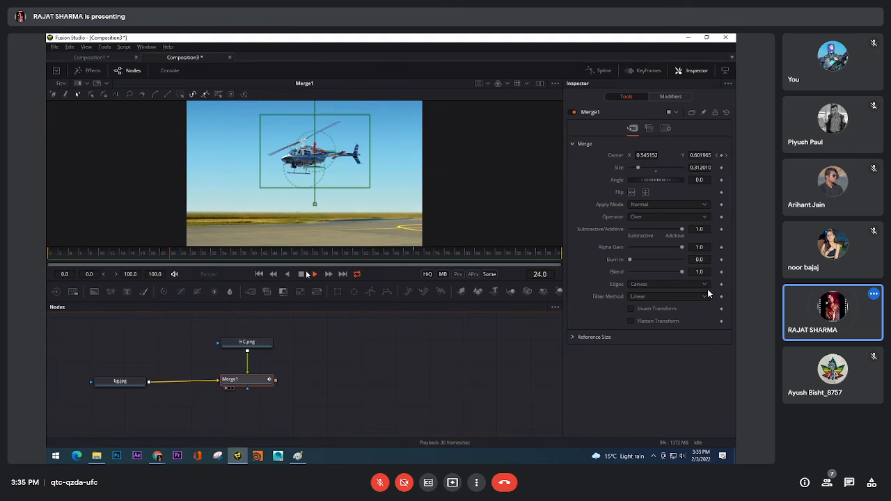
pyautogui.click(303, 275)
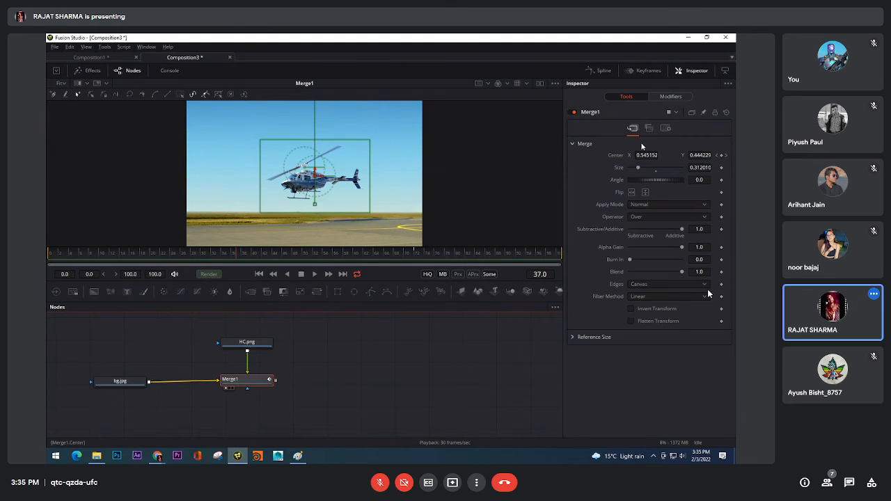
pyautogui.click(342, 276)
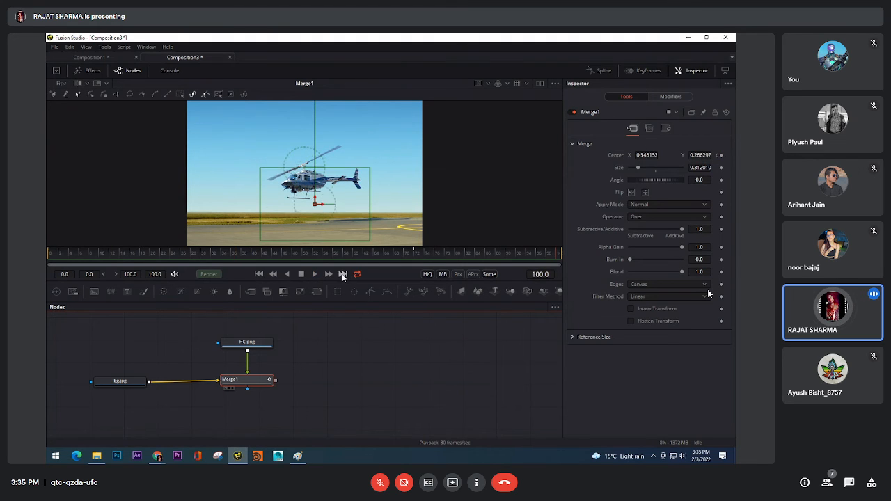
pyautogui.click(259, 275)
pyautogui.click(315, 275)
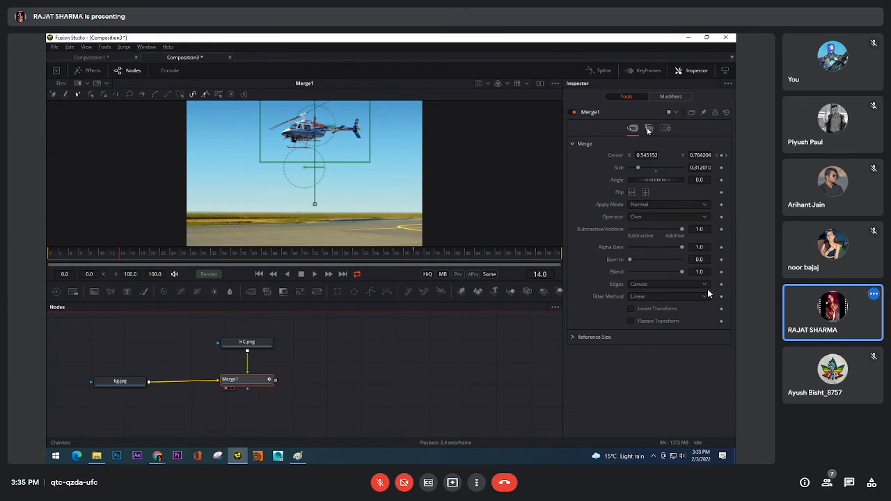
# Enable Motion Blur in the Merge1 node's settings and deselect the node
pyautogui.click(665, 128)
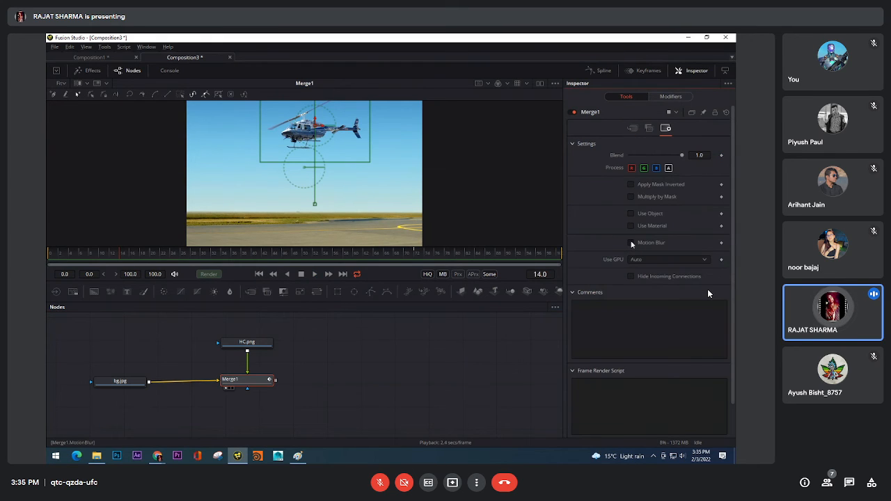
pyautogui.click(632, 243)
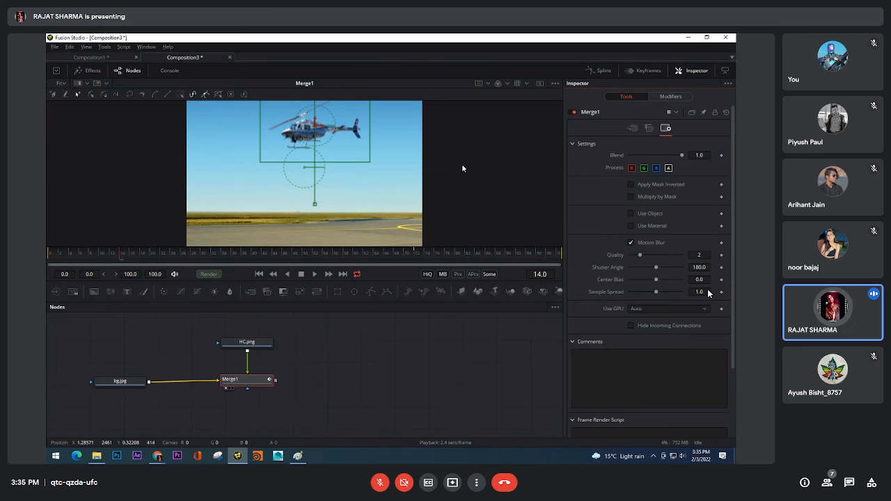
pyautogui.click(390, 370)
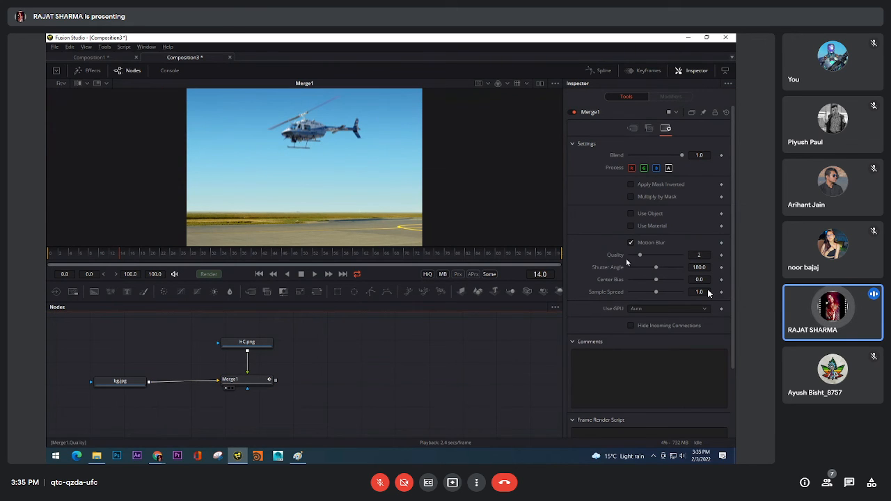
# Stop playback and scrub through the early frames to frame 9 to inspect the motion blur
pyautogui.click(302, 276)
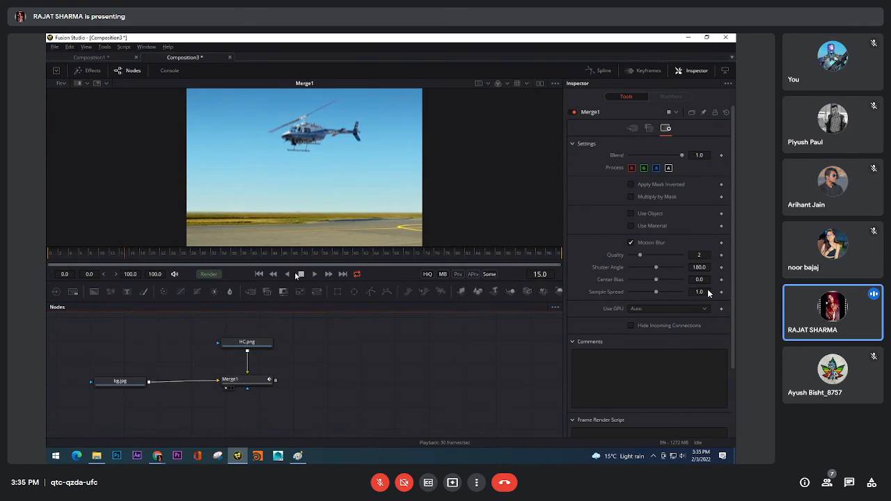
pyautogui.click(86, 254)
pyautogui.moveTo(86, 254)
pyautogui.mouseDown()
pyautogui.moveTo(48, 251)
pyautogui.moveTo(95, 252)
pyautogui.mouseUp()
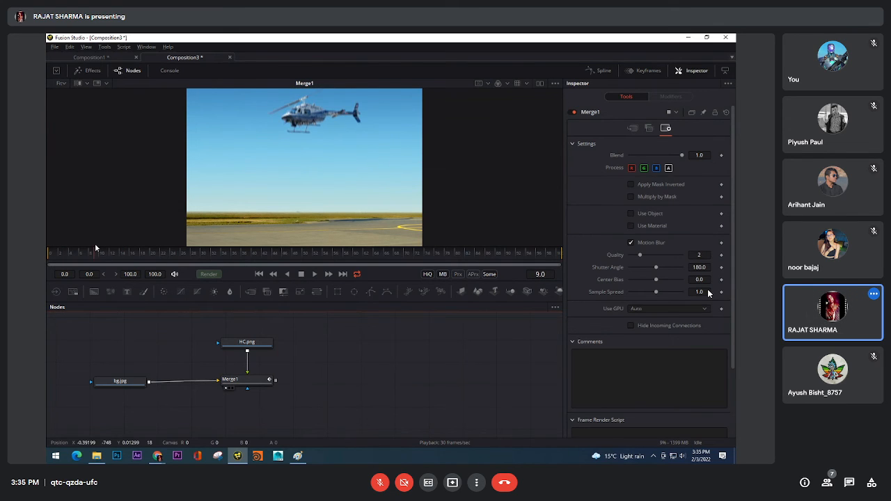
# Resume playback and set Use GPU to Enable for the Merge1 node
pyautogui.click(314, 274)
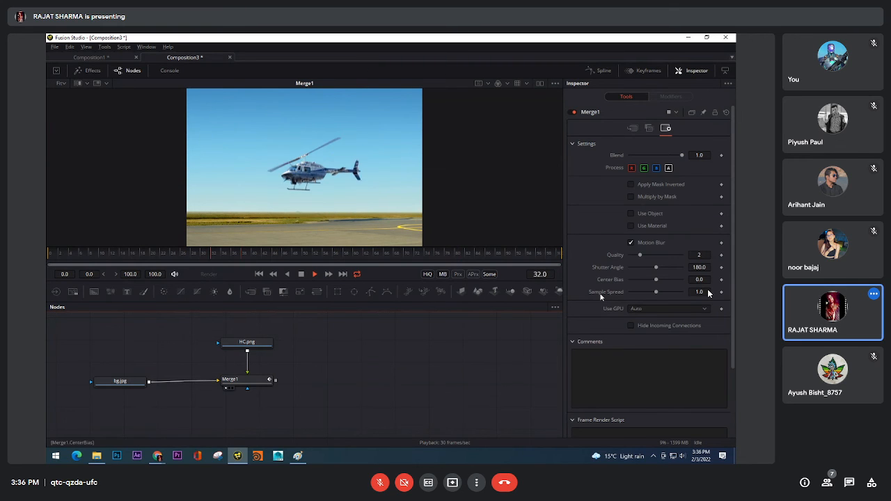
pyautogui.click(640, 309)
pyautogui.click(644, 318)
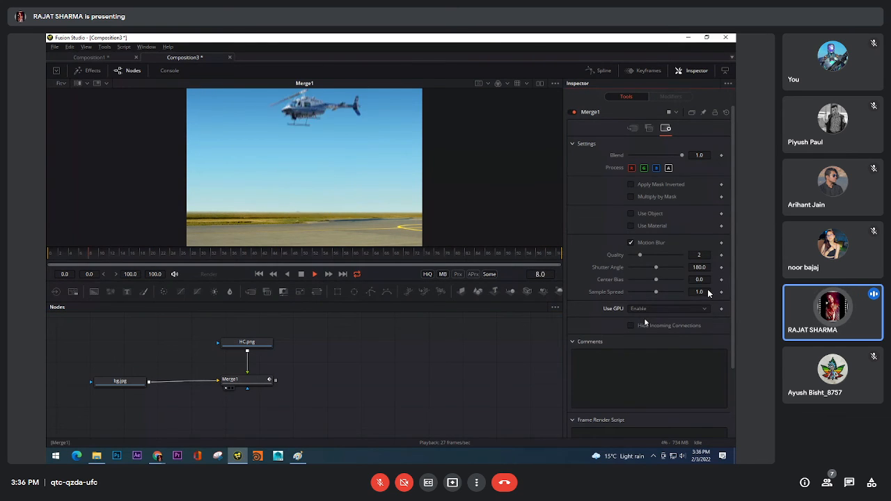
# Set Use GPU to Auto for the Merge1 node and return the playhead to the first frame
pyautogui.click(641, 310)
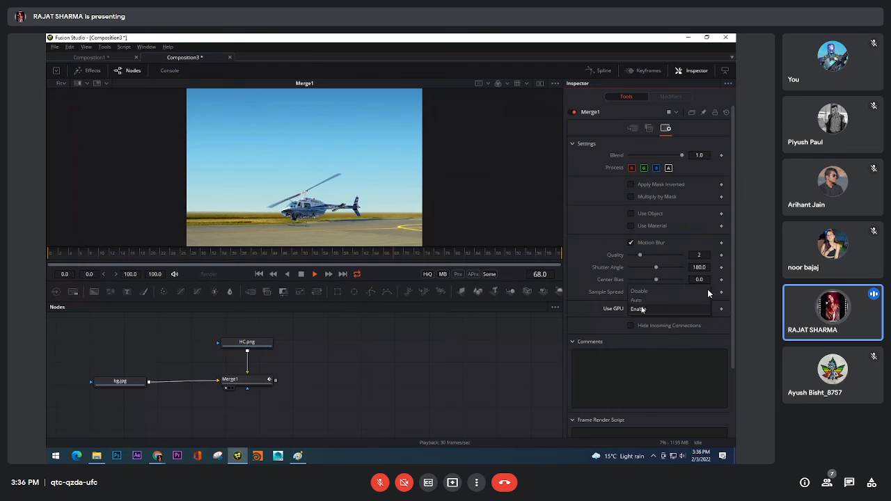
pyautogui.click(640, 301)
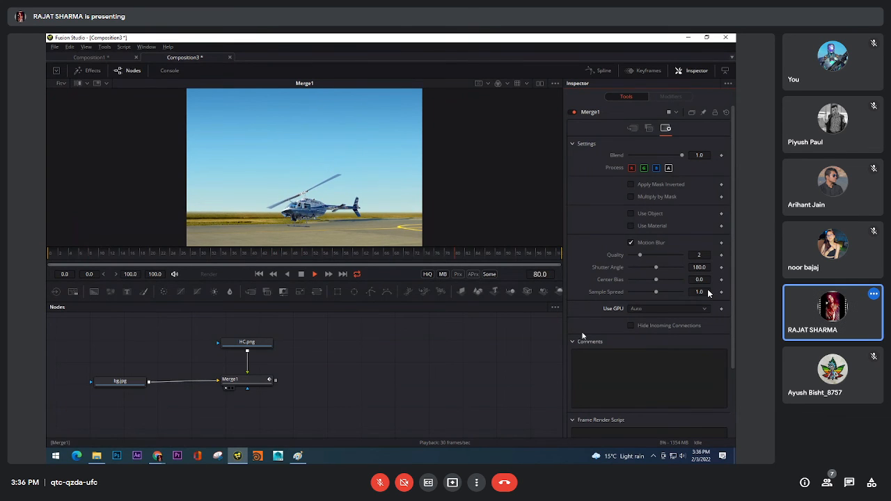
pyautogui.click(649, 128)
pyautogui.click(632, 128)
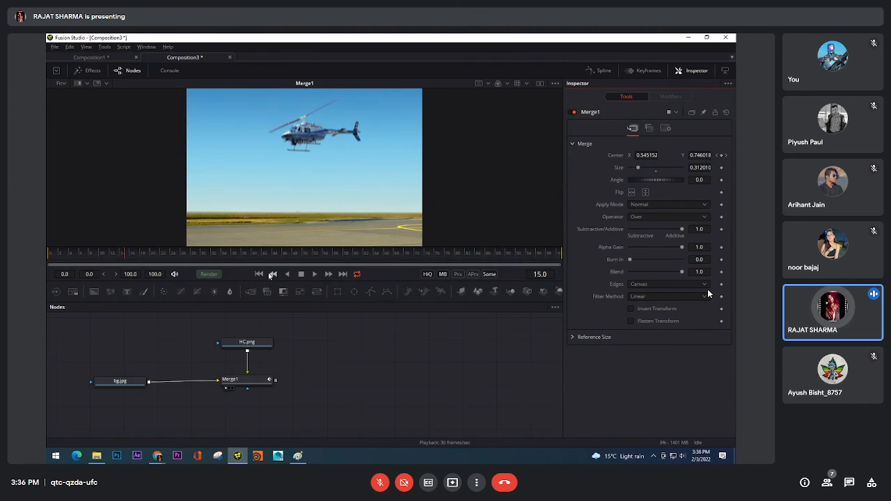
pyautogui.click(259, 275)
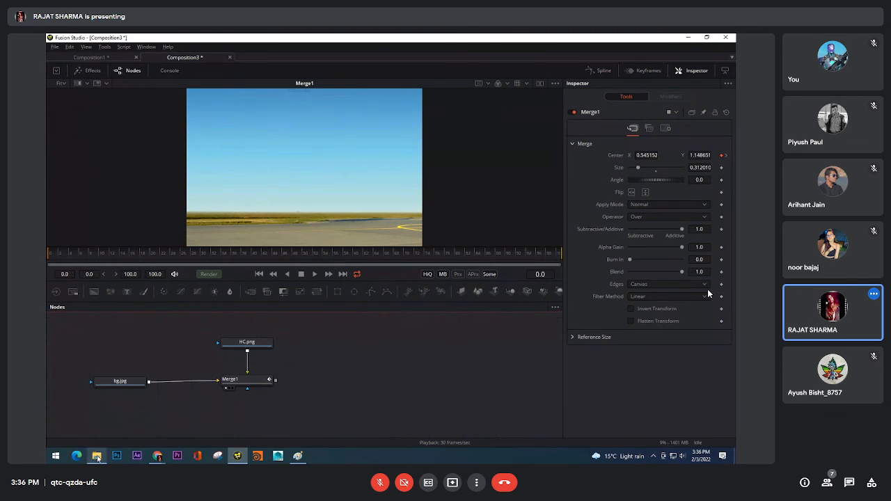
# Add the smoke_#####.tga sequence from the Heli project's smoke footage folder to the node graph and show it in the viewer
pyautogui.moveTo(102, 458)
pyautogui.click(96, 418)
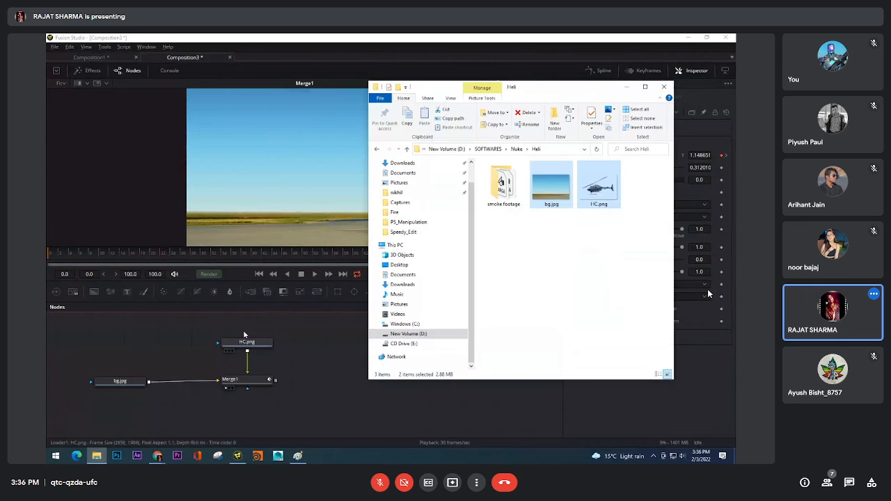
pyautogui.doubleClick(503, 184)
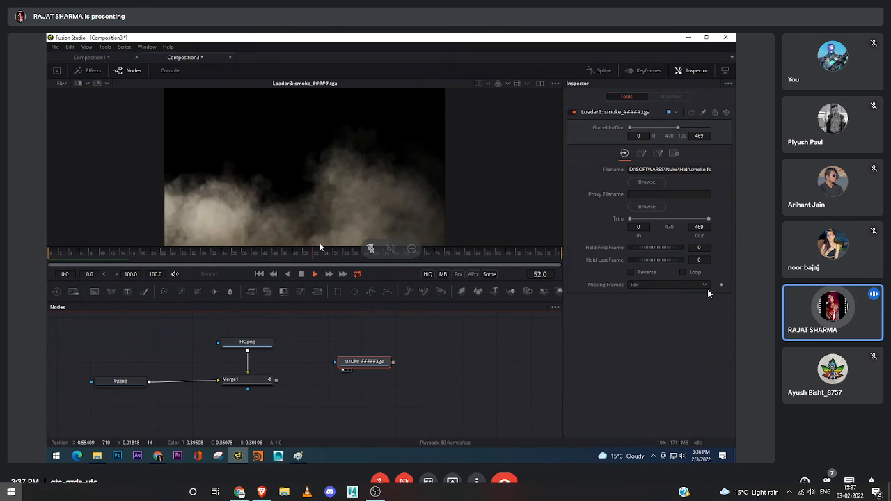
# Preview the smoke sequence on its own, nudge its node slightly upward, and return to the first frame
pyautogui.press('space')
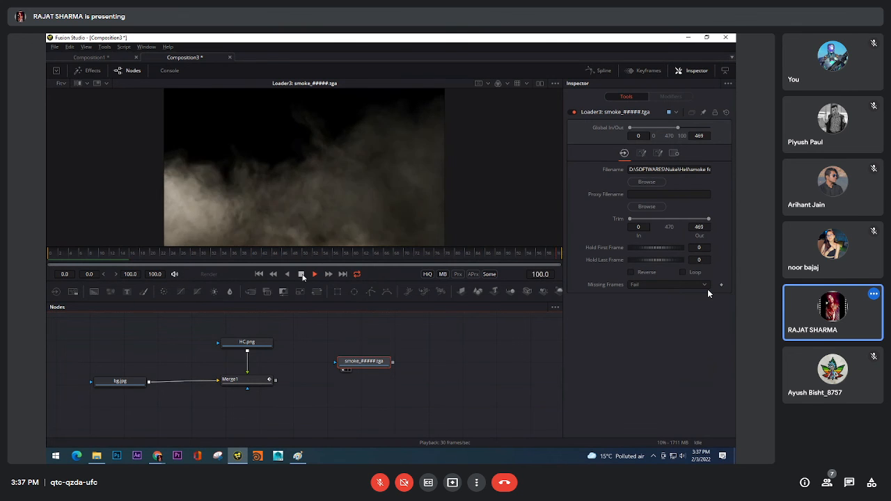
pyautogui.click(302, 274)
pyautogui.click(259, 274)
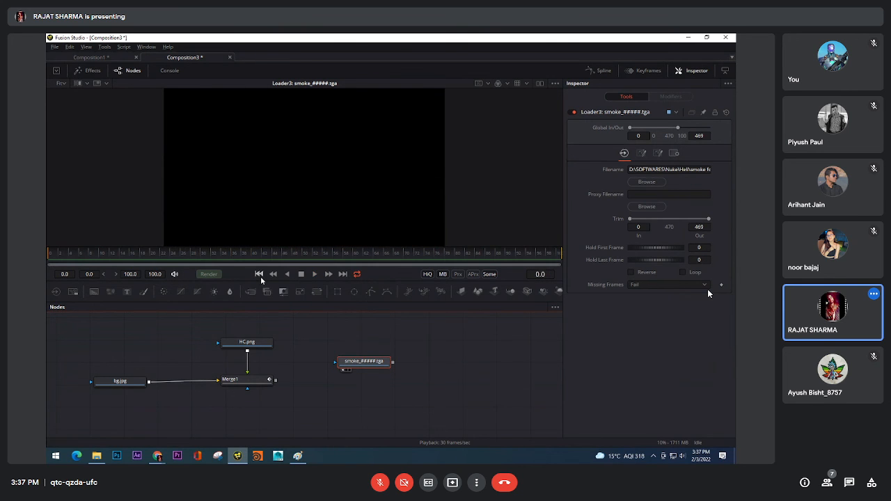
pyautogui.moveTo(364, 361)
pyautogui.mouseDown()
pyautogui.moveTo(354, 358)
pyautogui.moveTo(363, 355)
pyautogui.mouseUp()
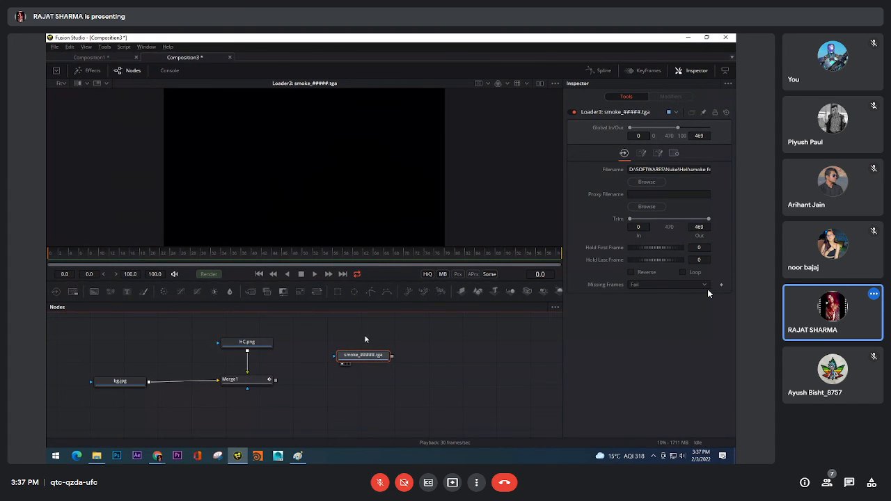
pyautogui.click(314, 274)
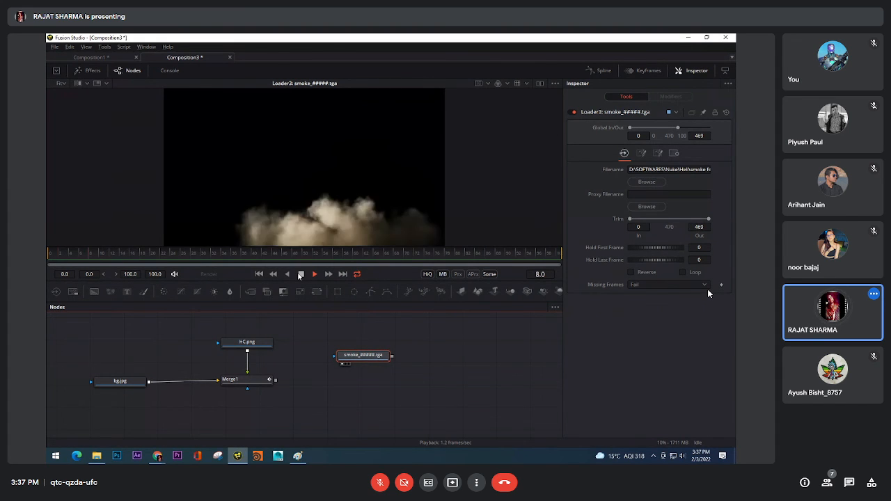
pyautogui.click(259, 274)
# Merge the smoke sequence over the Merge1 output with a new Merge2 node and display Merge2 in the viewer
pyautogui.moveTo(363, 355); pyautogui.dragTo(276, 380)
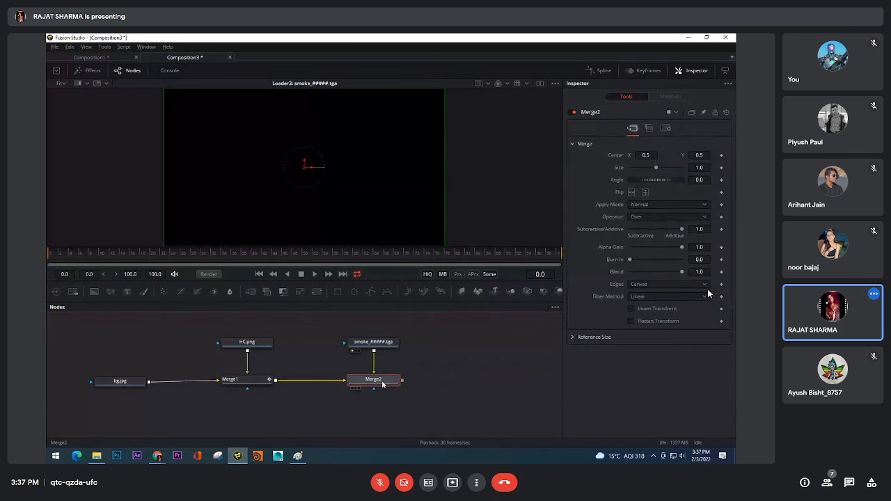
pyautogui.moveTo(374, 380); pyautogui.dragTo(374, 318)
pyautogui.moveTo(375, 239); pyautogui.dragTo(374, 241)
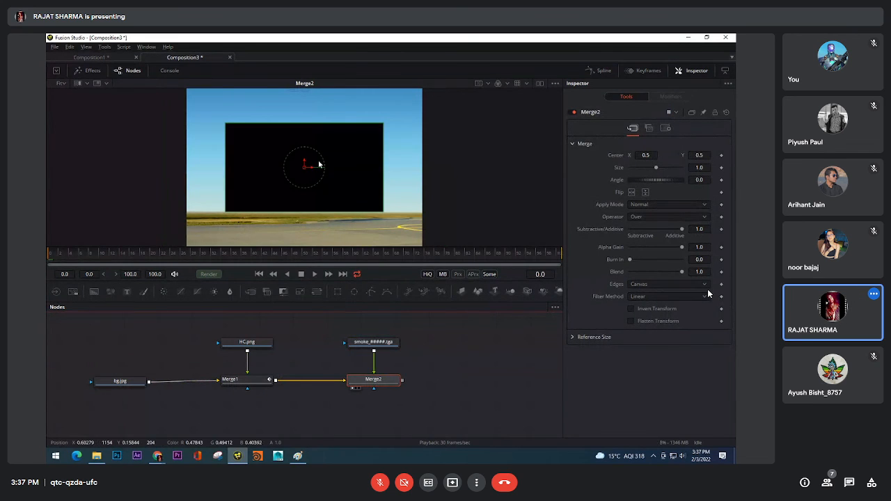
# Scale the smoke in Merge2 to about 1.49 to span the background's width and place it at about Center Y 0.42
pyautogui.scroll(-1, 327, 181)
pyautogui.scroll(1, 327, 181)
pyautogui.scroll(-1, 327, 181)
pyautogui.scroll(1, 325, 195)
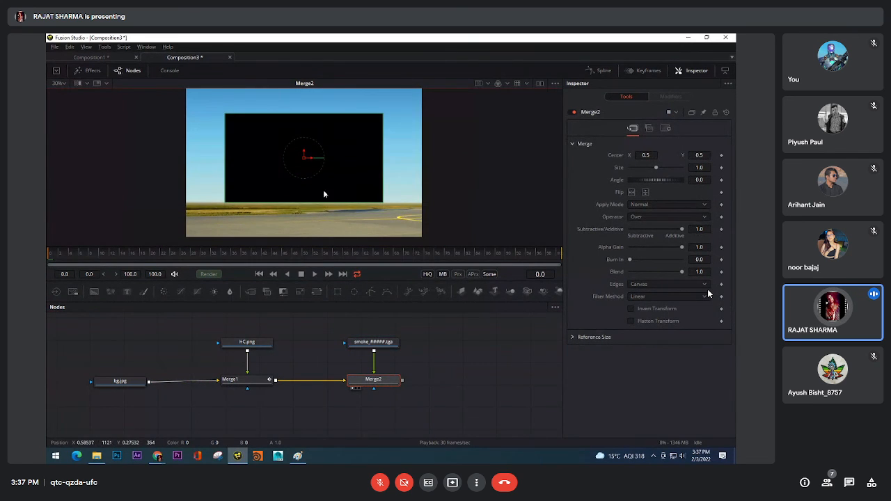
pyautogui.moveTo(304, 158); pyautogui.dragTo(303, 189)
pyautogui.hotkey('ctrl', 'z')
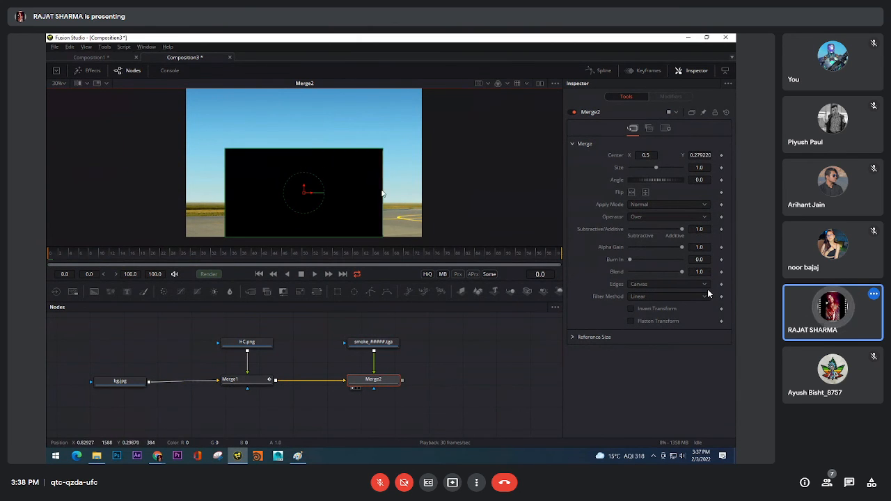
pyautogui.moveTo(385, 193); pyautogui.dragTo(422, 197)
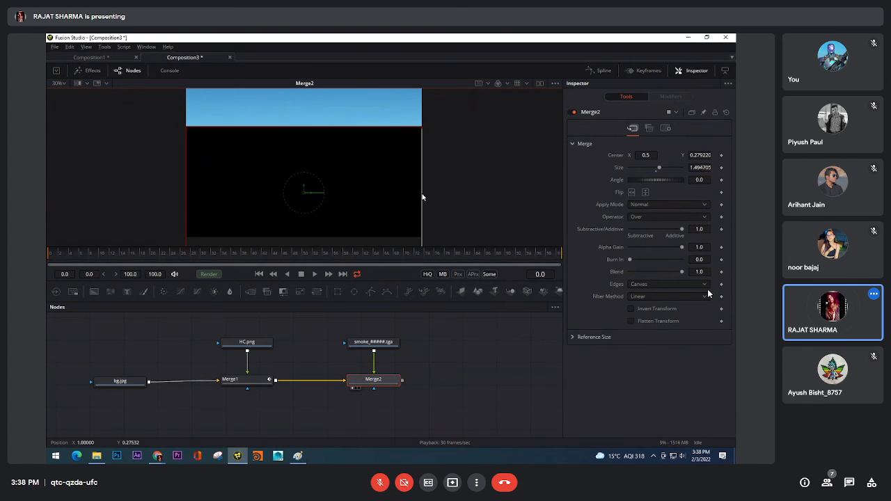
pyautogui.scroll(-2, 362, 188)
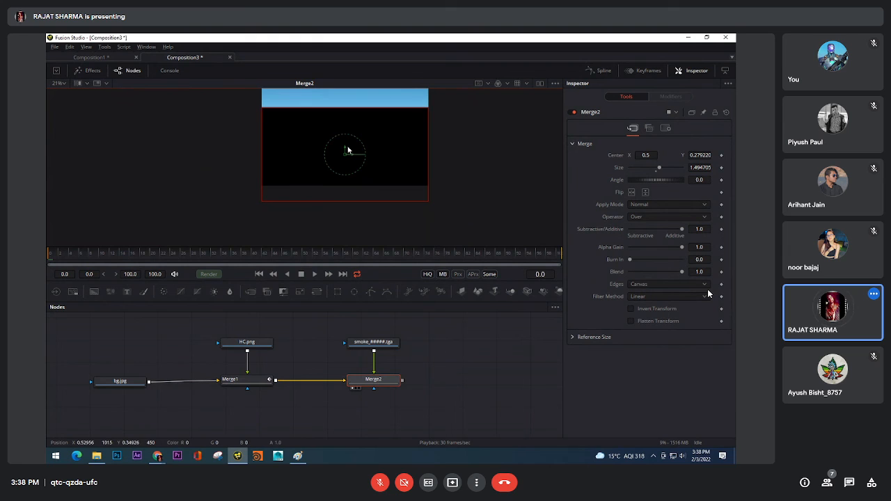
pyautogui.moveTo(348, 149); pyautogui.dragTo(342, 134)
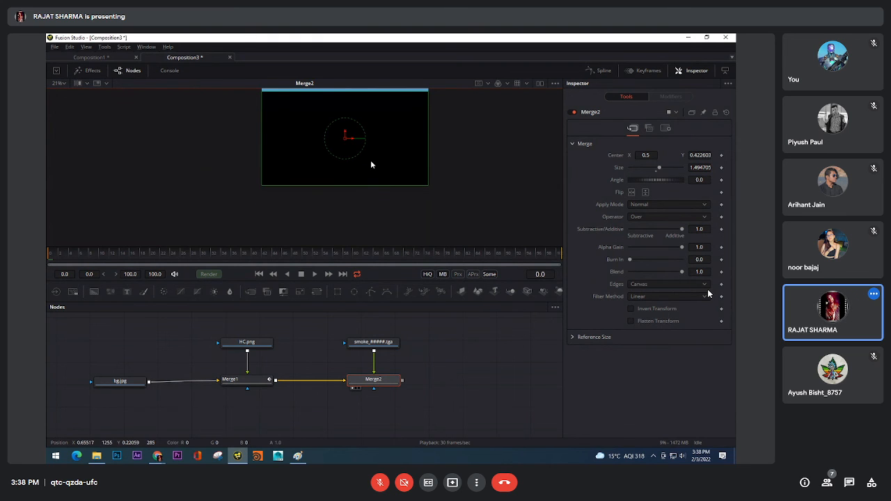
pyautogui.scroll(2, 376, 201)
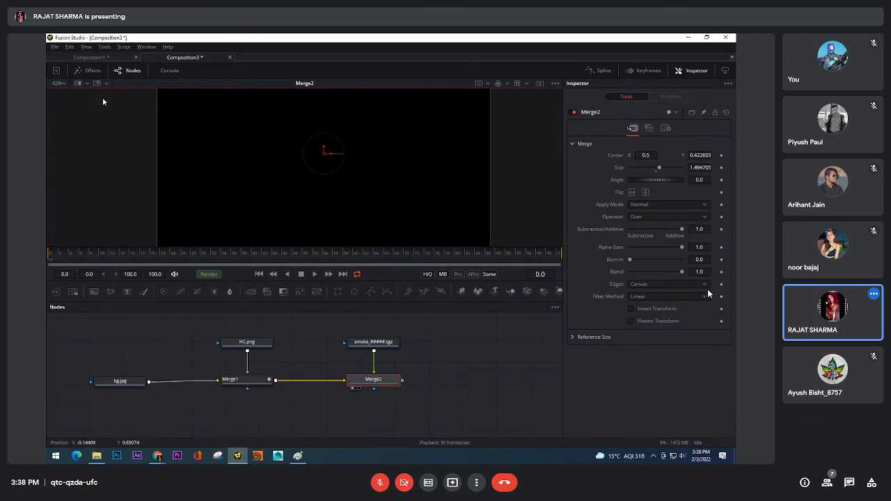
pyautogui.click(59, 83)
pyautogui.click(59, 97)
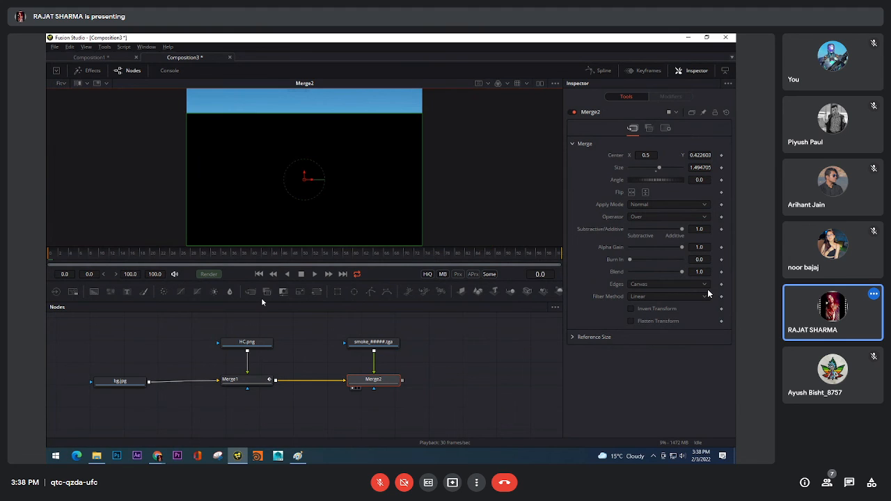
# Play the Merge2 composite to check the smoke over the scene, then return to the first frame
pyautogui.click(314, 274)
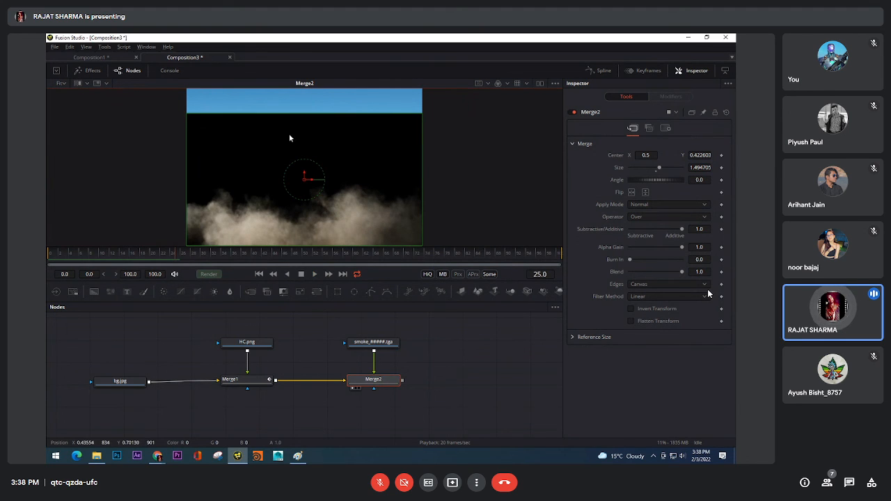
pyautogui.click(301, 274)
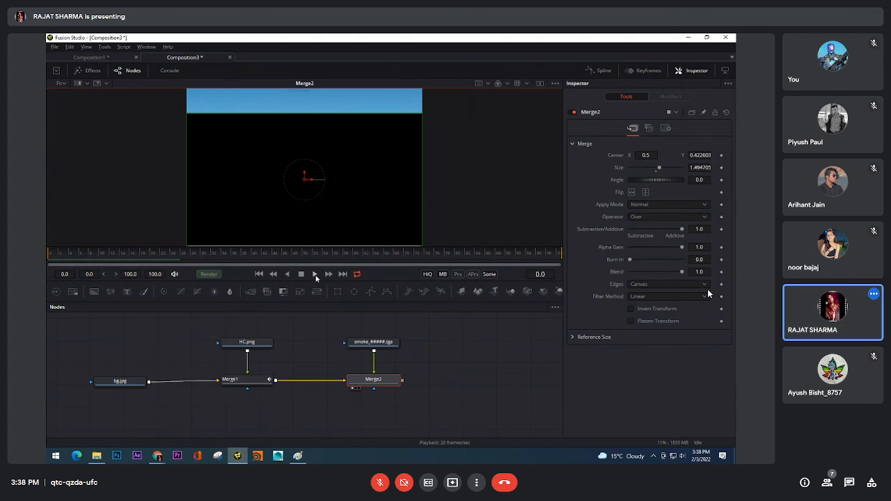
pyautogui.click(315, 274)
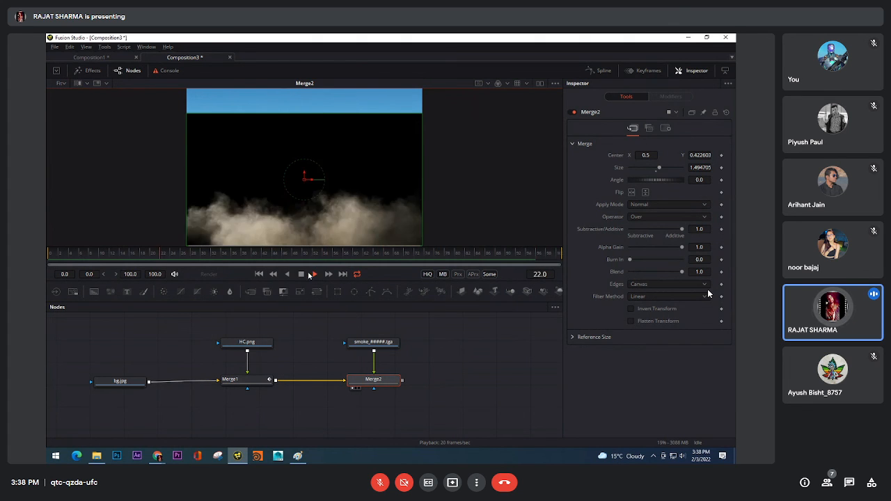
pyautogui.click(259, 274)
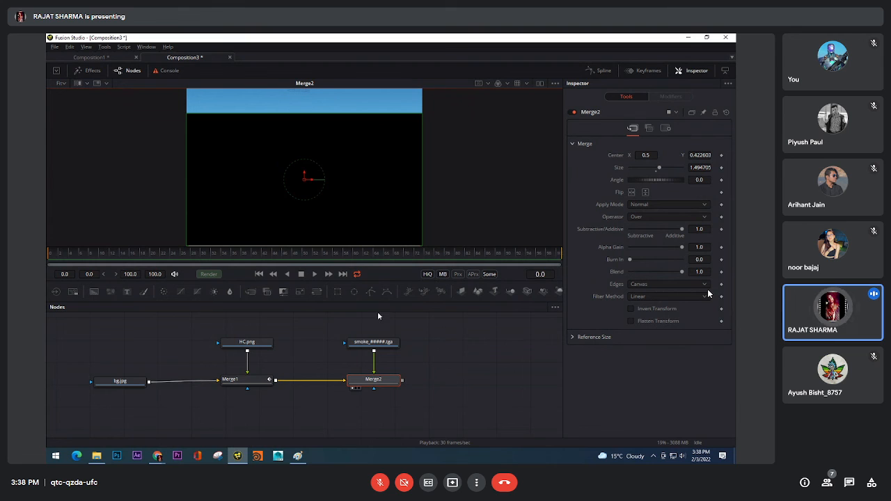
# Look through the smoke loader's import, format and common settings
pyautogui.click(367, 349)
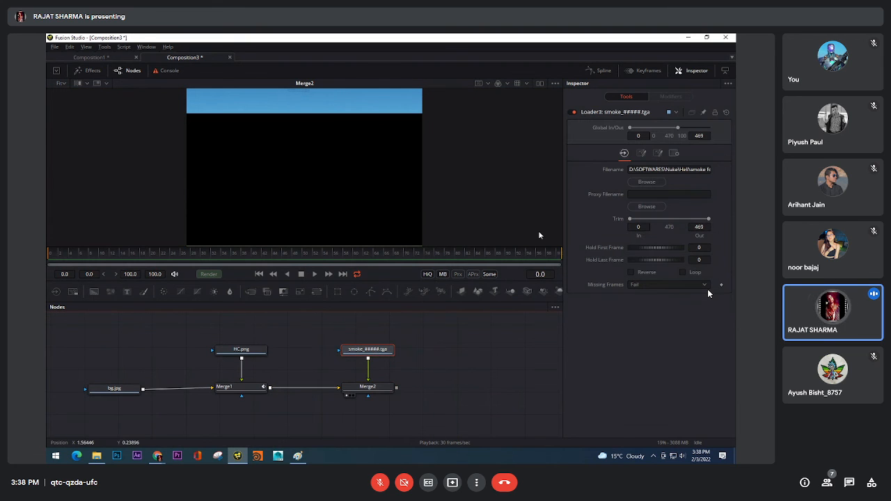
pyautogui.click(641, 154)
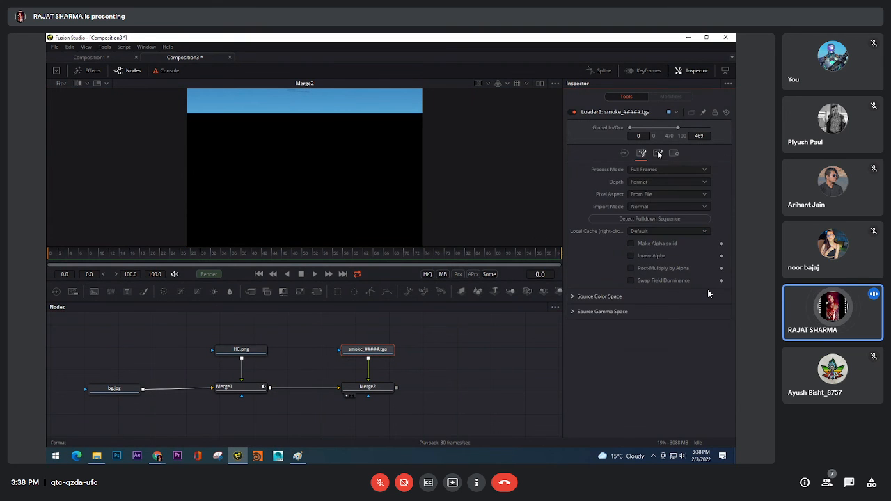
pyautogui.click(658, 153)
pyautogui.click(674, 154)
pyautogui.click(658, 154)
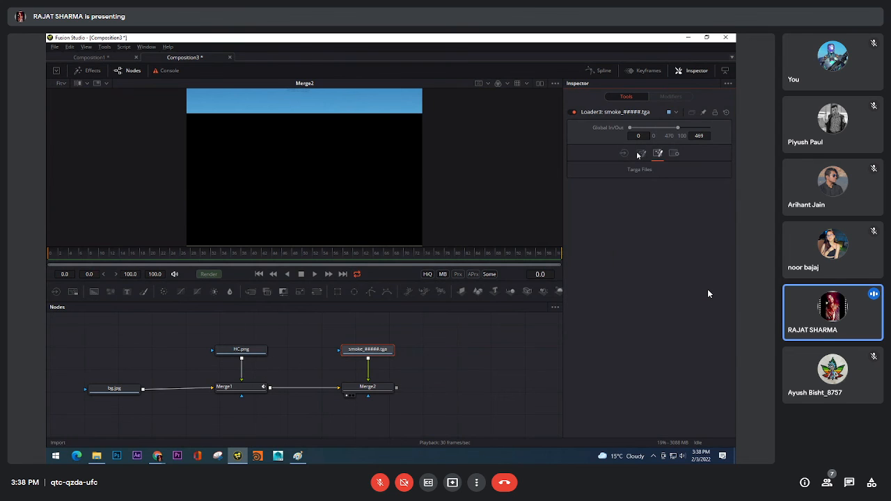
pyautogui.click(641, 154)
pyautogui.click(625, 153)
# Set the Merge2 node's Apply Mode to Screen and play the composite with the blended smoke
pyautogui.click(369, 388)
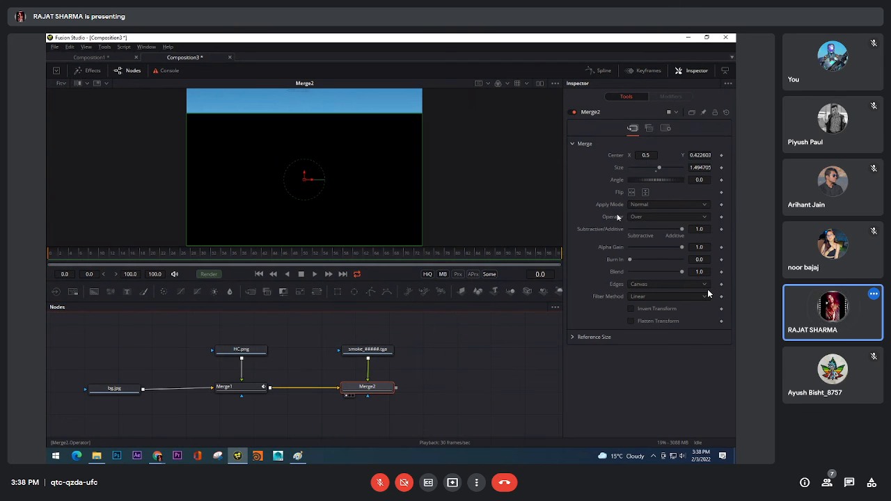
pyautogui.click(654, 207)
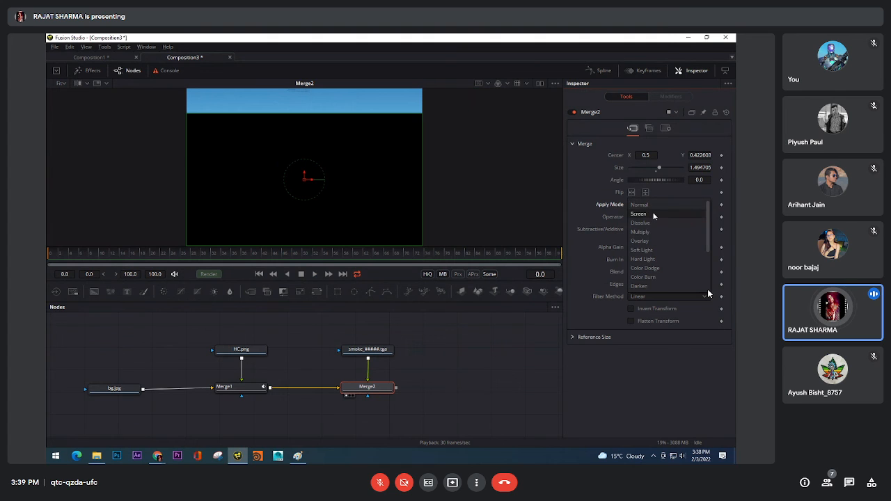
pyautogui.click(654, 215)
pyautogui.click(303, 352)
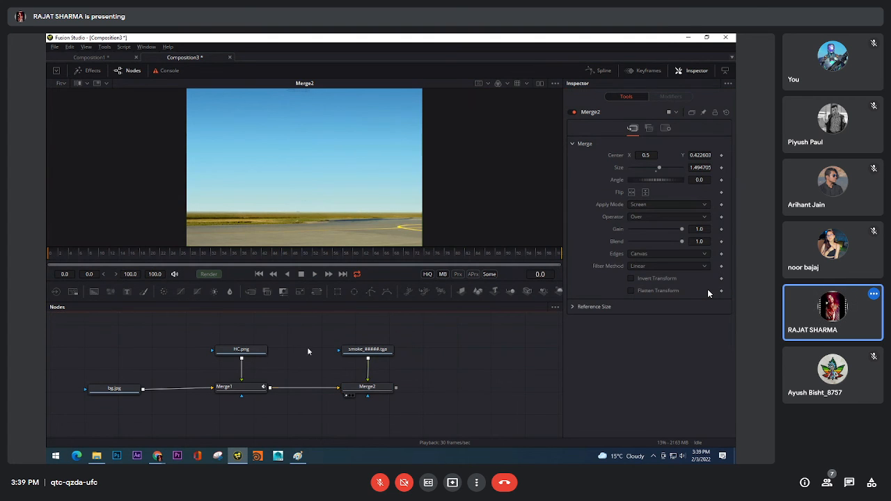
pyautogui.click(315, 274)
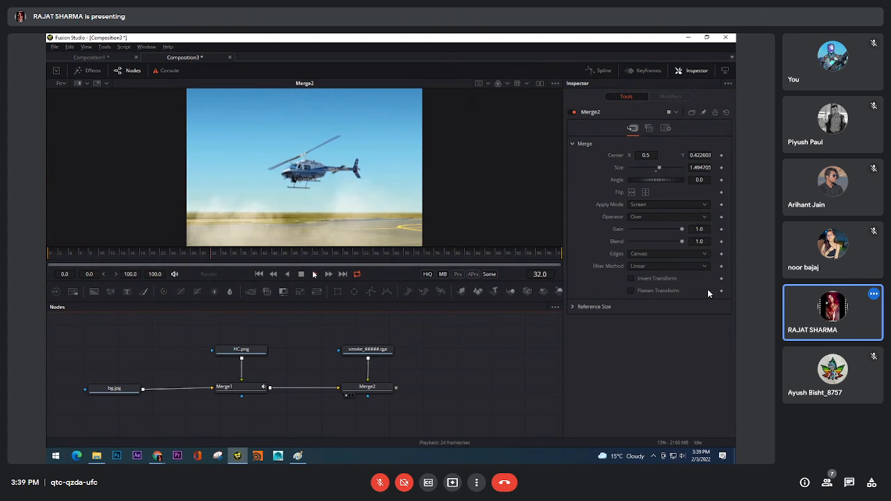
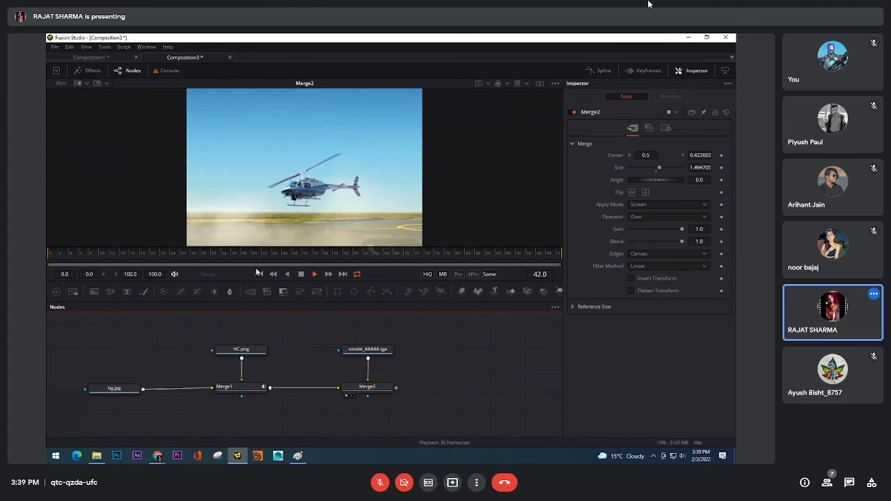
# Unmute the meeting microphone to speak, mute it, and turn it on again
pyautogui.click(377, 482)
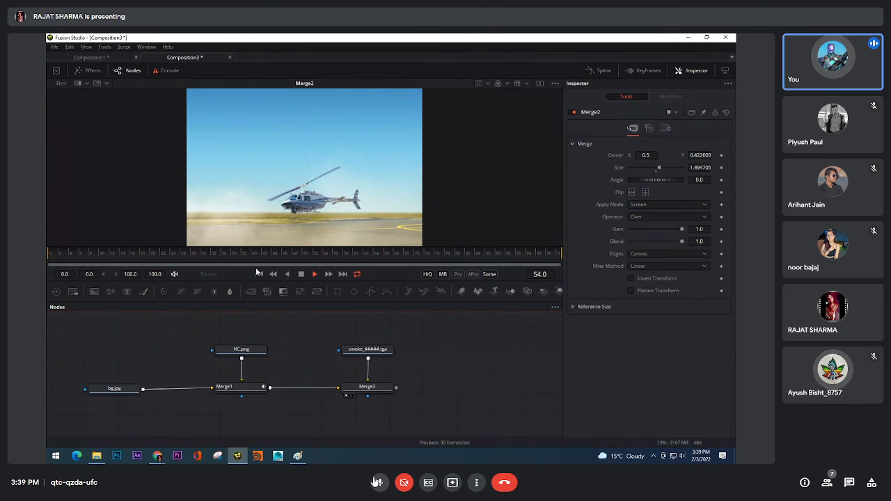
pyautogui.click(377, 482)
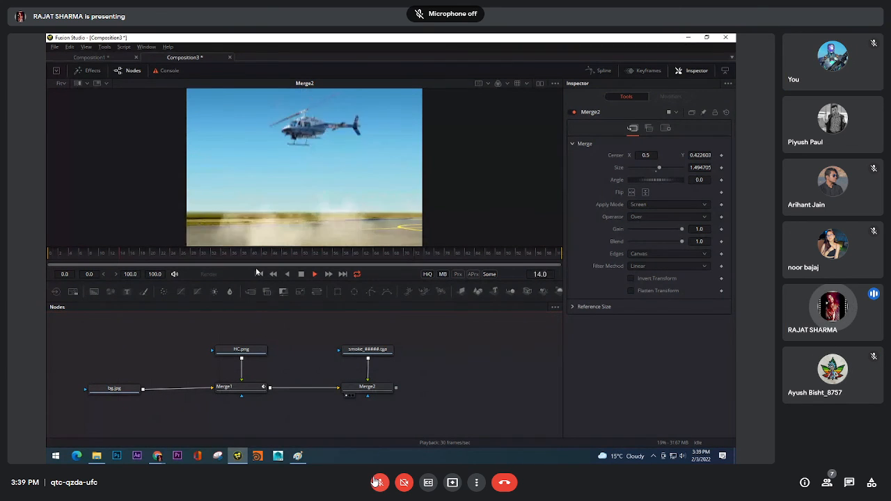
pyautogui.click(376, 482)
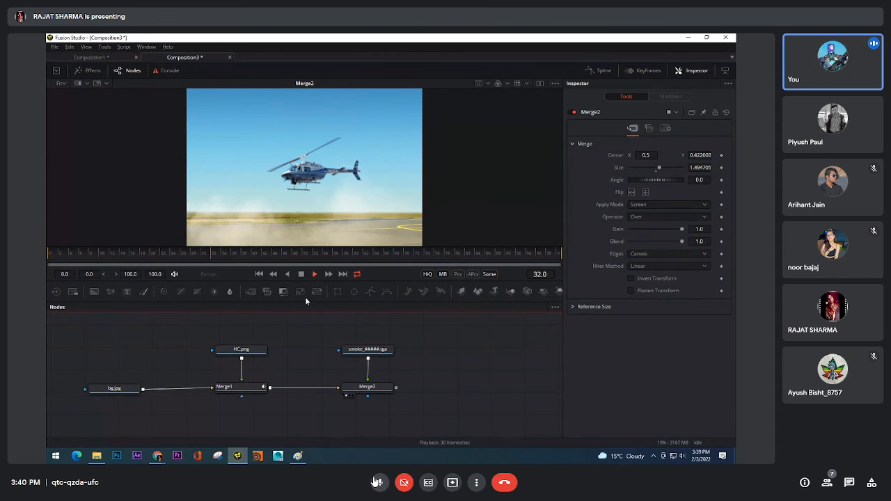
# Rewind the composition to the first frame, show the smoke loader alone in the viewer, and play its footage to frame 23
pyautogui.click(301, 275)
pyautogui.click(259, 274)
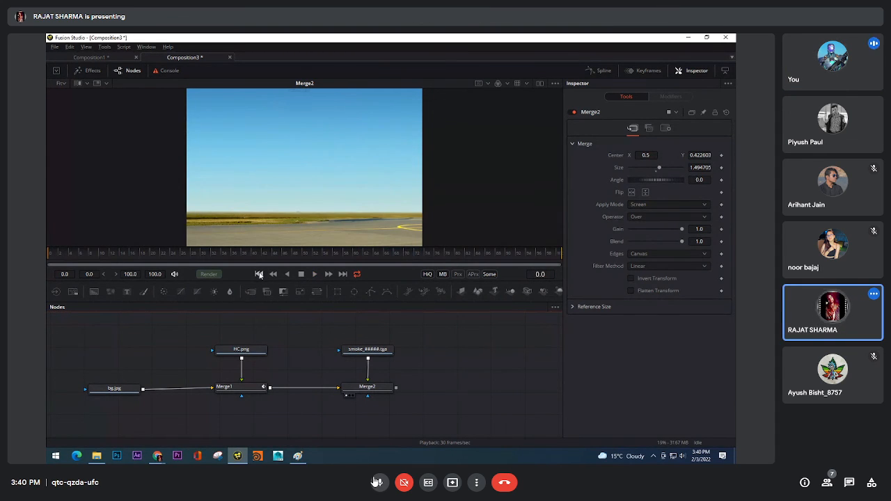
pyautogui.moveTo(382, 351); pyautogui.dragTo(391, 139)
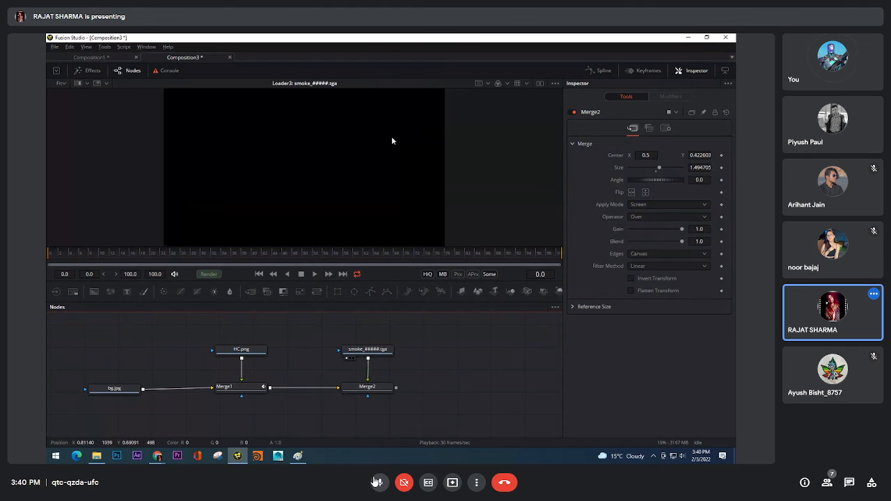
pyautogui.click(314, 274)
pyautogui.click(377, 482)
pyautogui.click(301, 276)
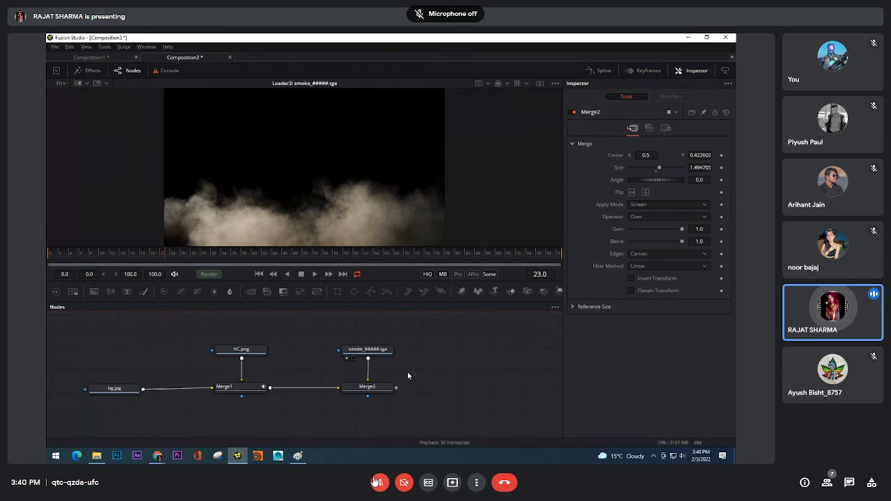
# Show Merge2 in the viewer again and compare its Apply Mode on Normal, then set it back to Screen
pyautogui.moveTo(383, 390); pyautogui.dragTo(404, 209)
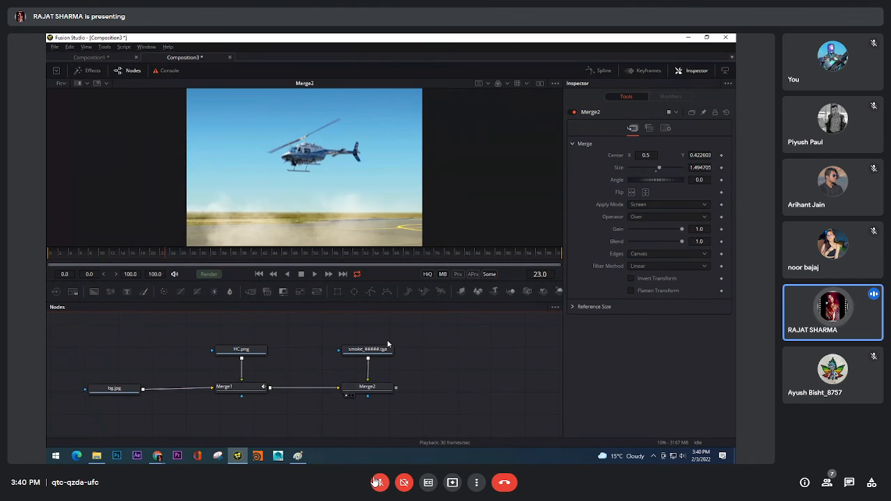
pyautogui.click(369, 387)
pyautogui.click(659, 203)
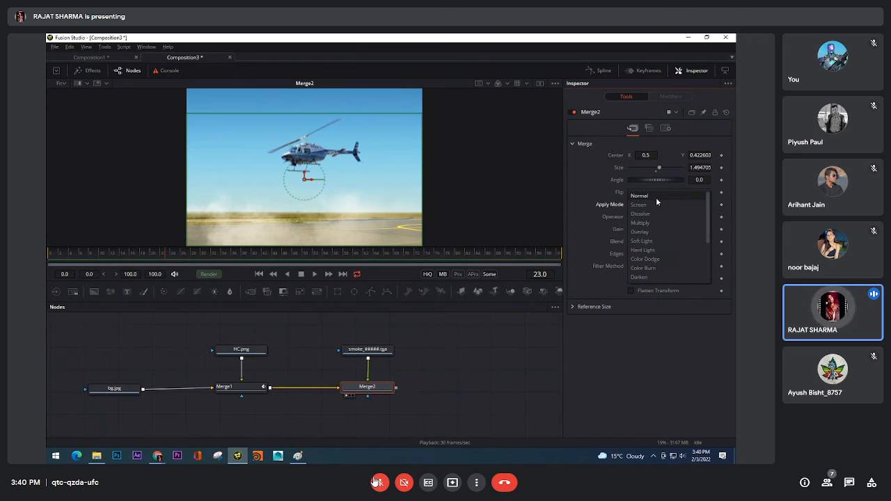
pyautogui.click(655, 196)
pyautogui.click(654, 206)
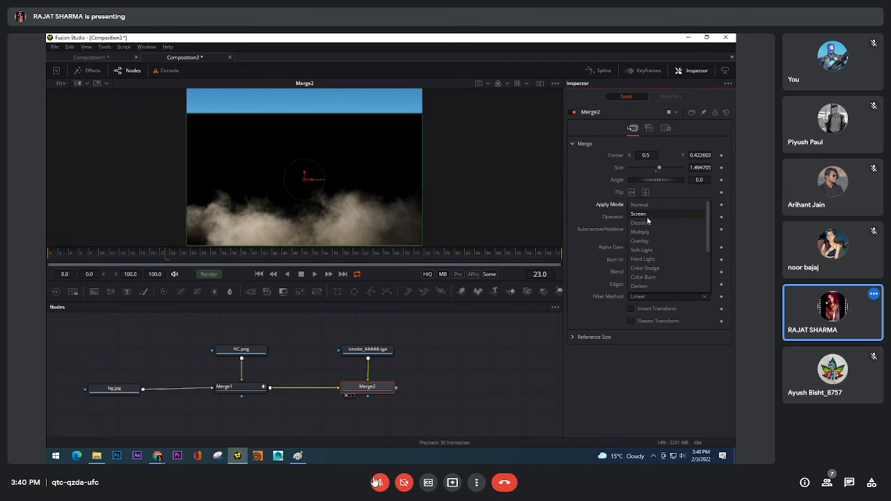
pyautogui.click(647, 215)
# Unmute the meeting microphone to reply to the presenter and leave it muted after speaking
pyautogui.click(378, 483)
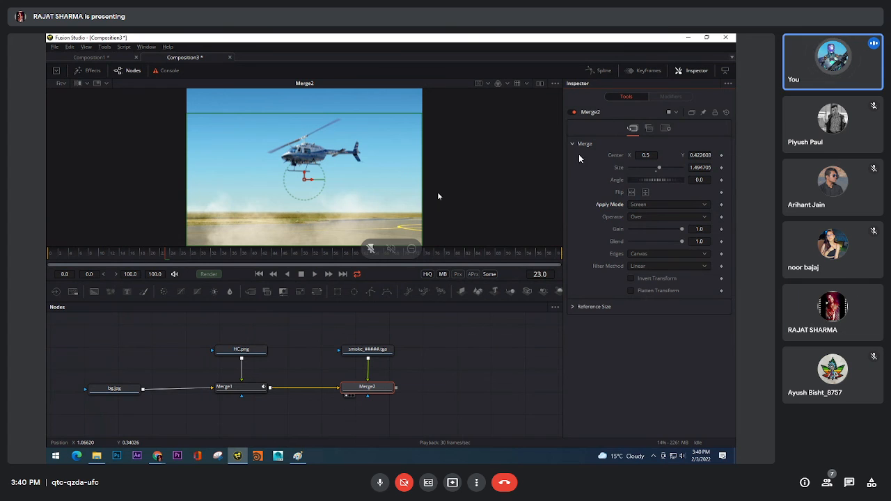
pyautogui.click(379, 483)
pyautogui.click(380, 482)
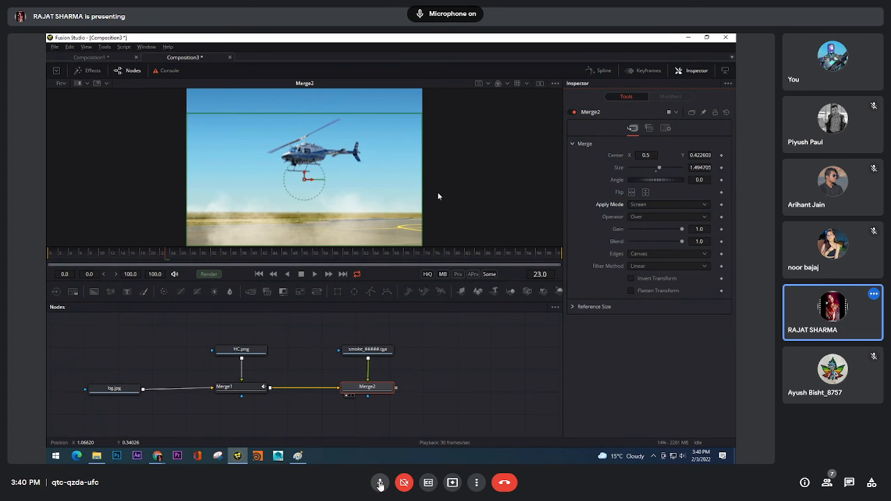
pyautogui.click(380, 483)
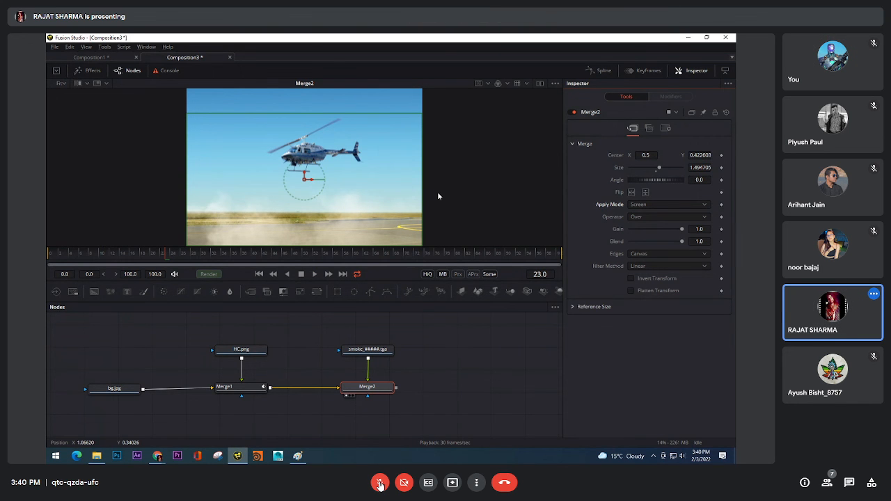
# Exit the meeting's full-screen view and switch to OBS
pyautogui.press('F11')
pyautogui.click(375, 492)
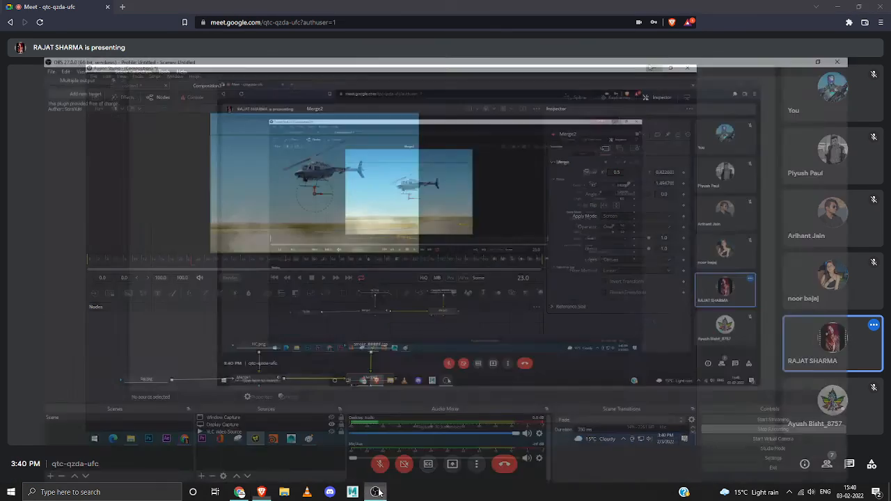